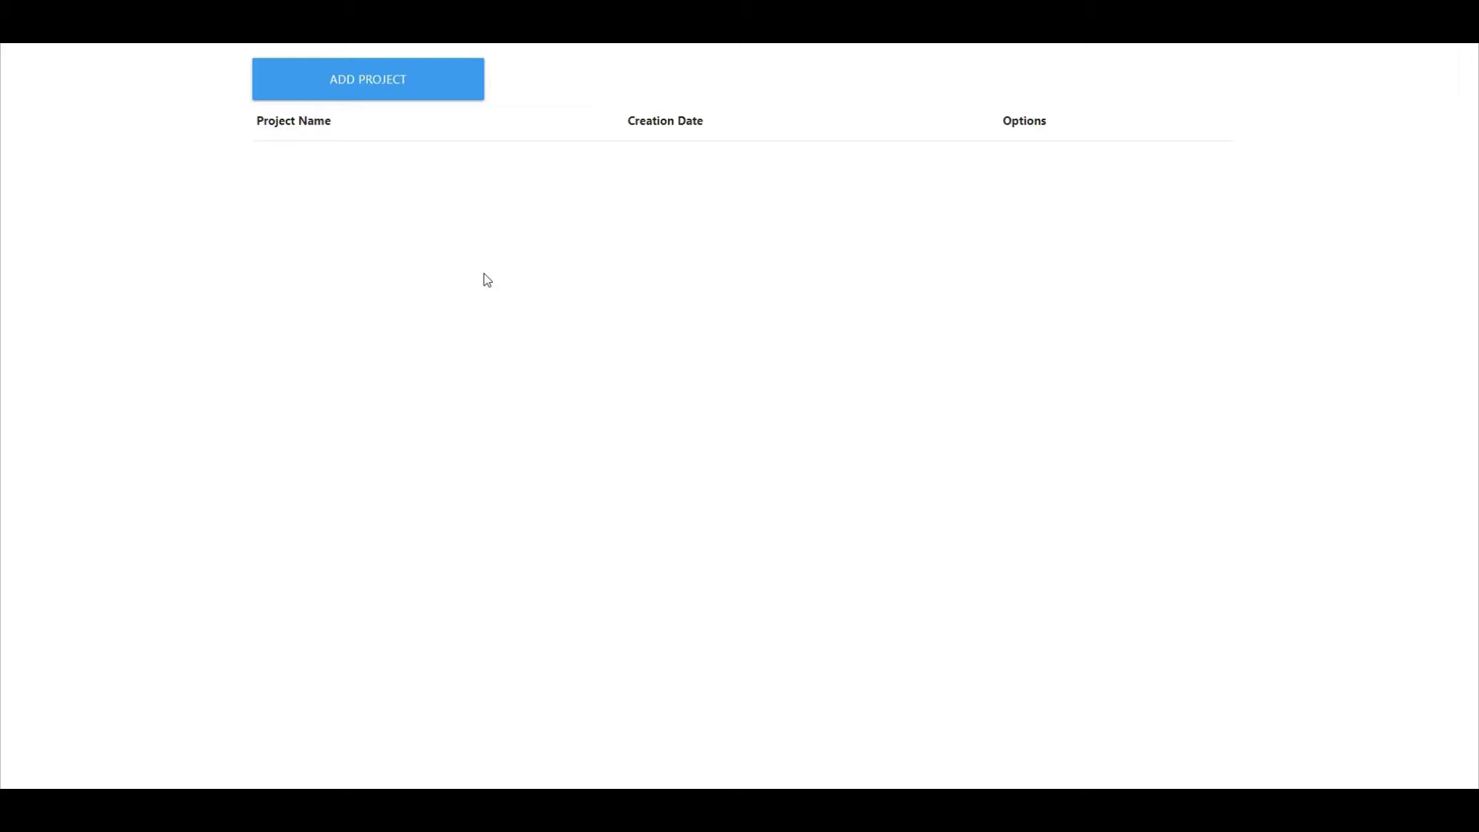
Start a new project named "agent" with its video uploaded from the computer.
left_click(243, 241)
left_click(362, 89)
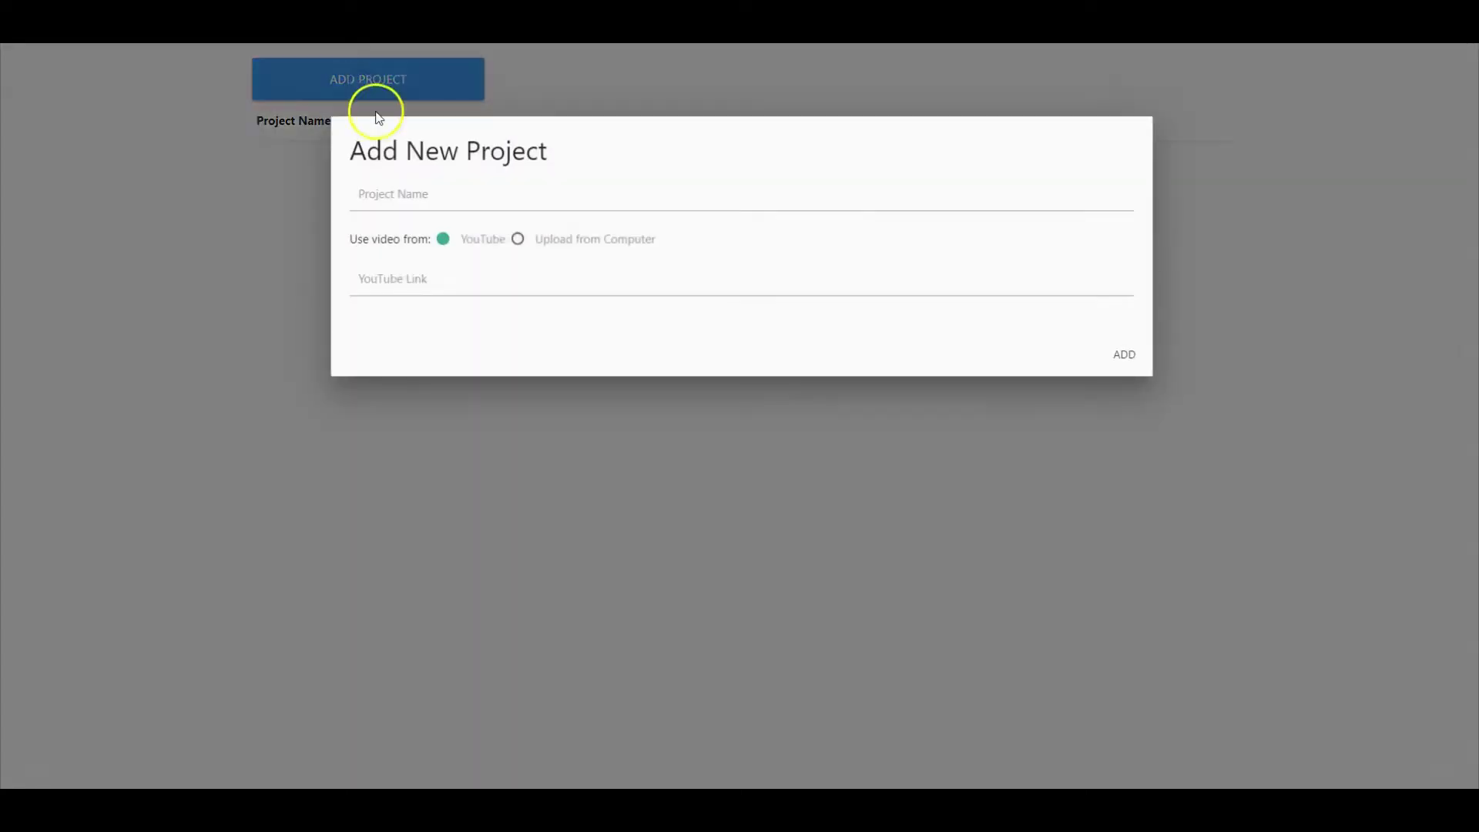
left_click(419, 207)
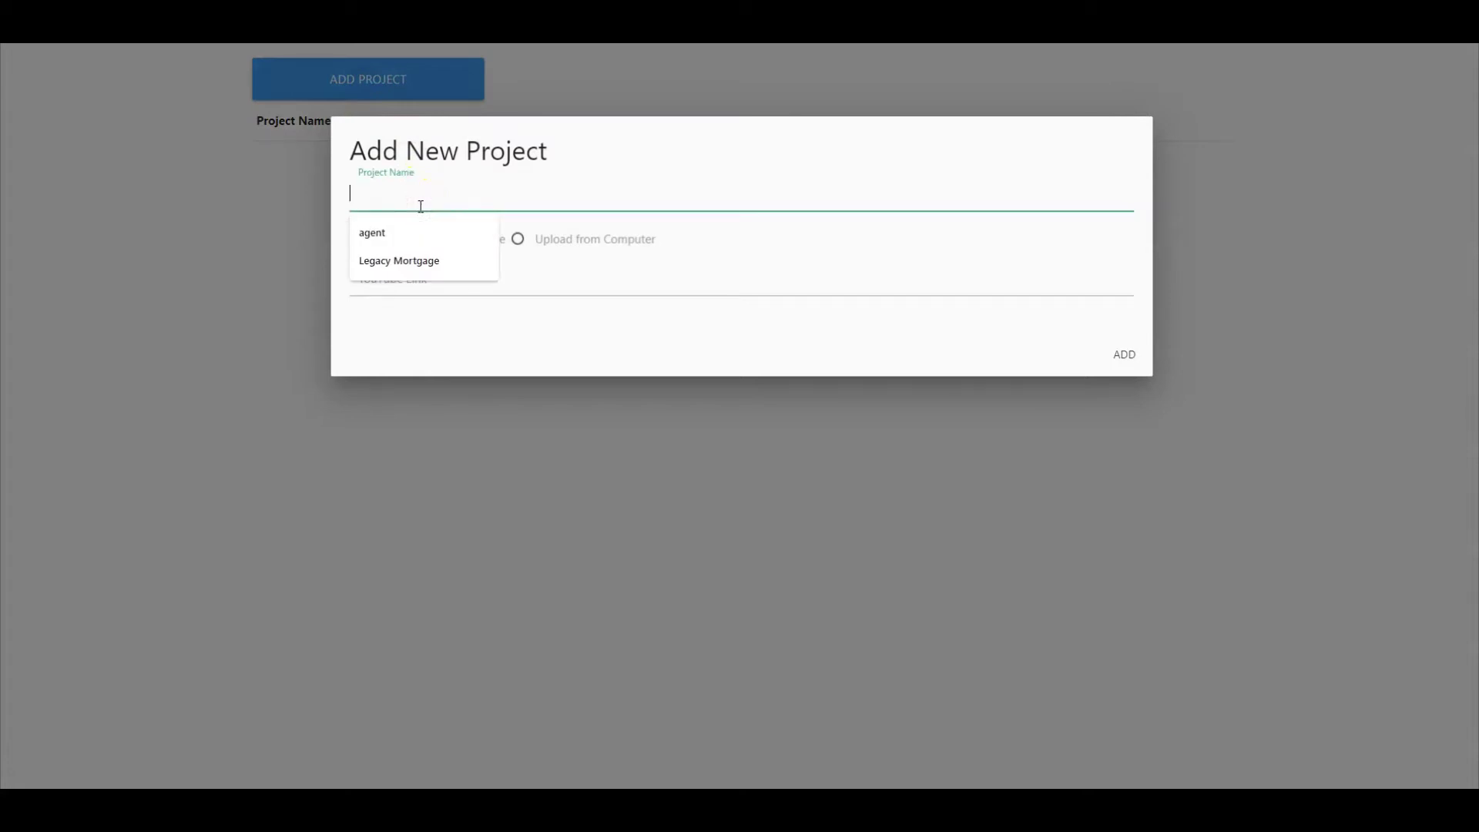
type("agent")
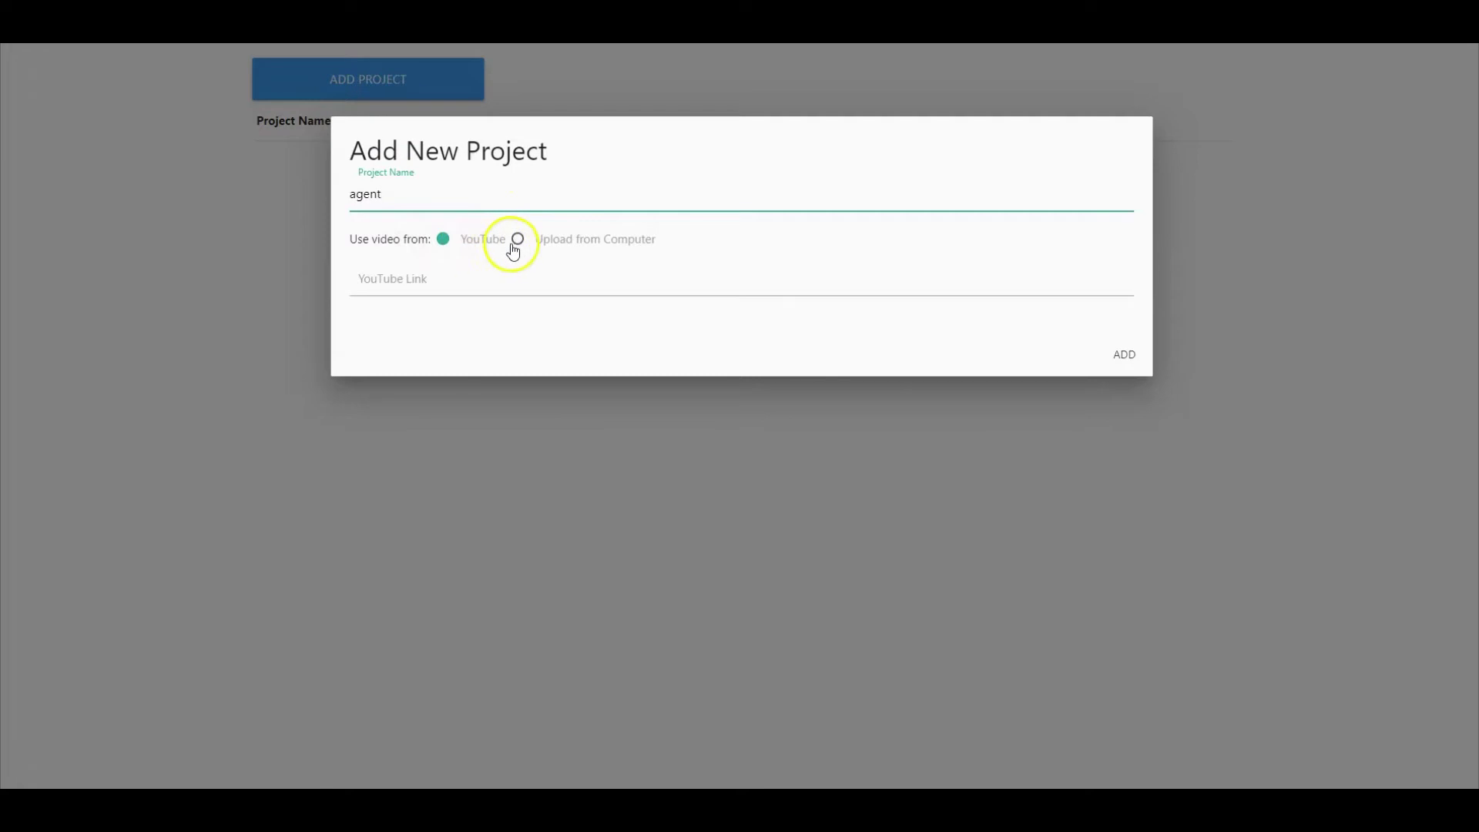
left_click(470, 251)
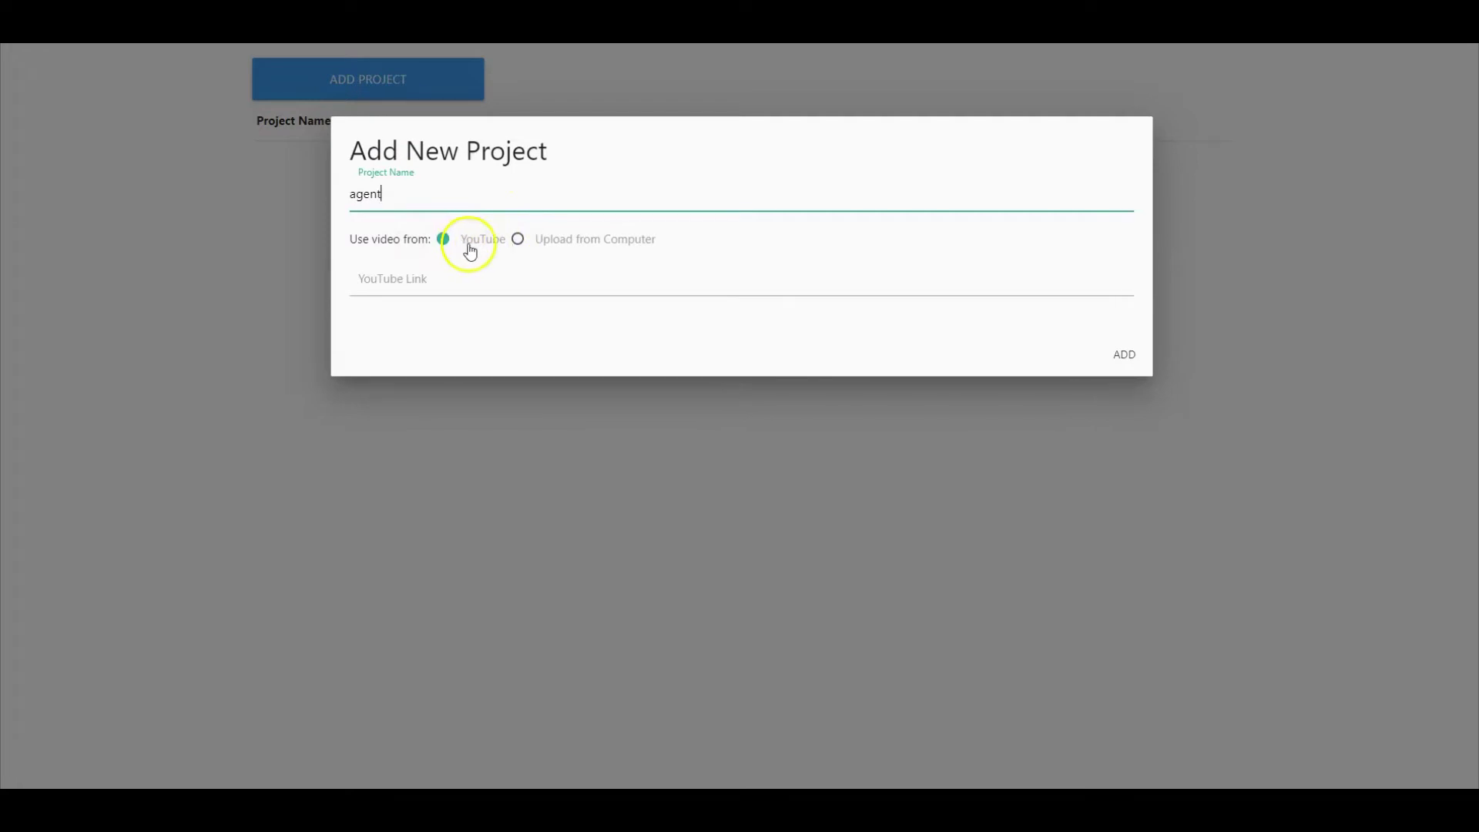
left_click(518, 243)
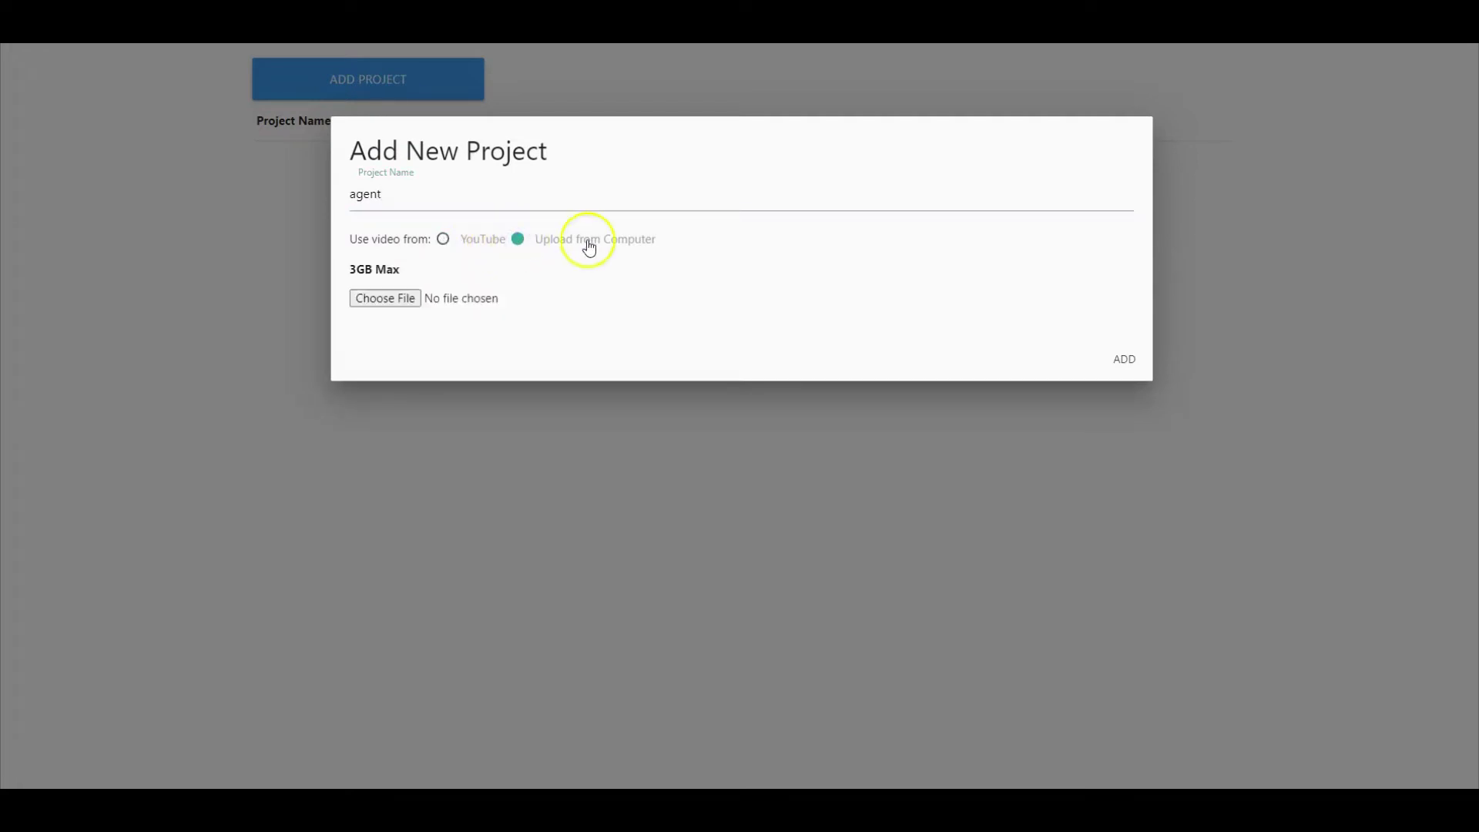
Choose the Agent Mortgage Video file as the project's video and add the project.
left_click(402, 303)
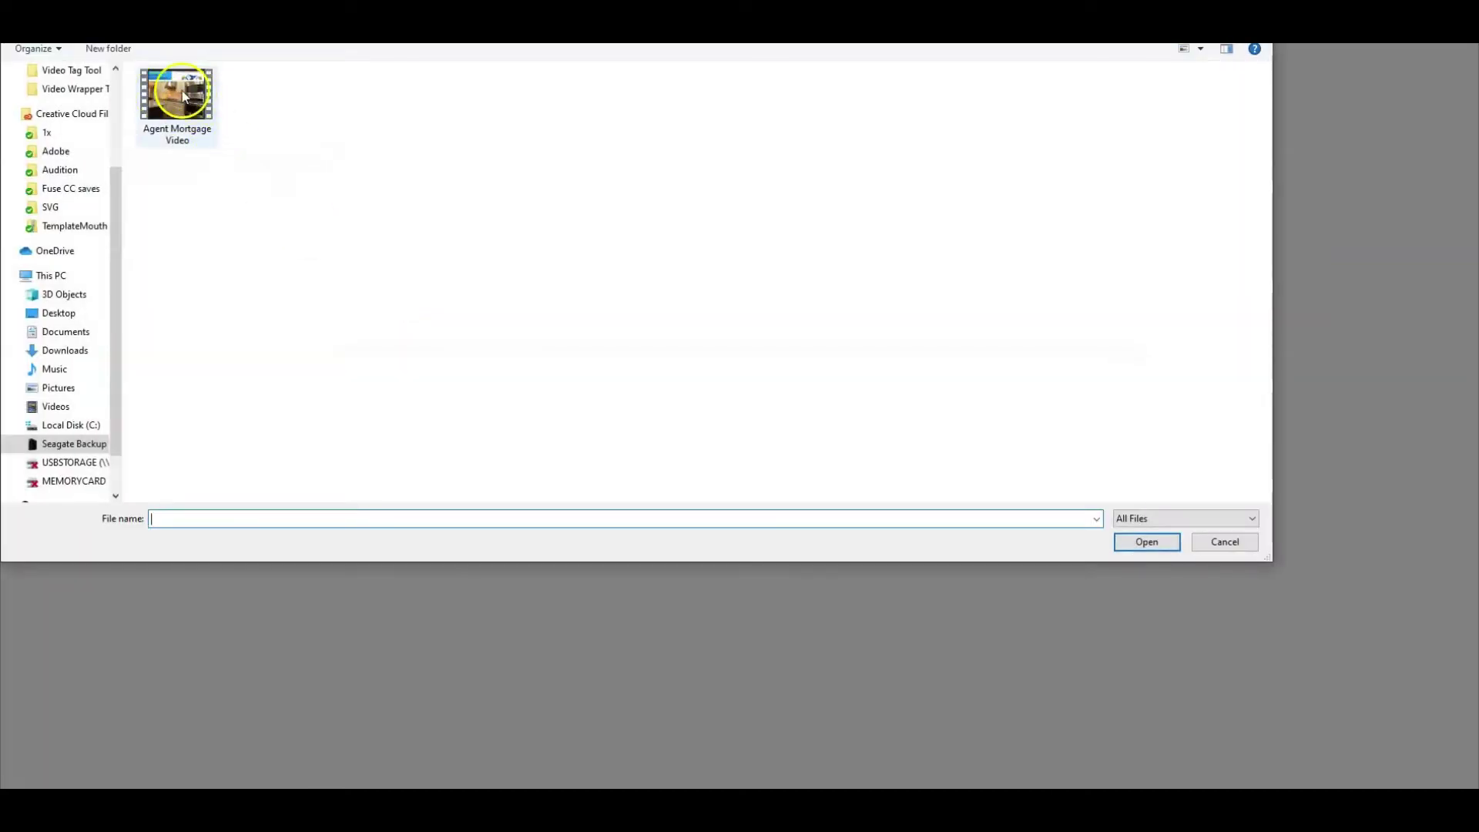
left_click(183, 94)
left_click(1127, 543)
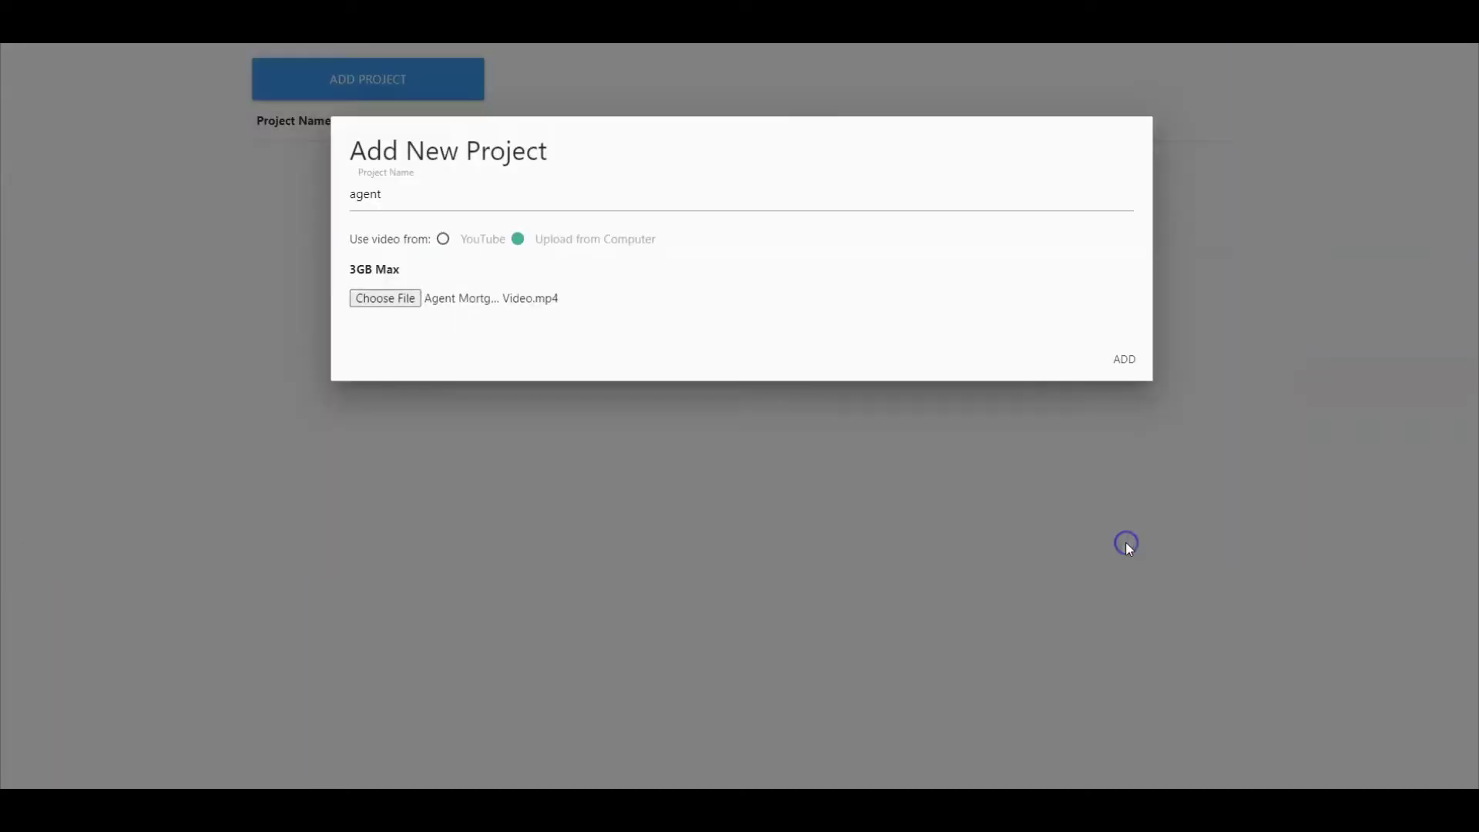
left_click(1131, 362)
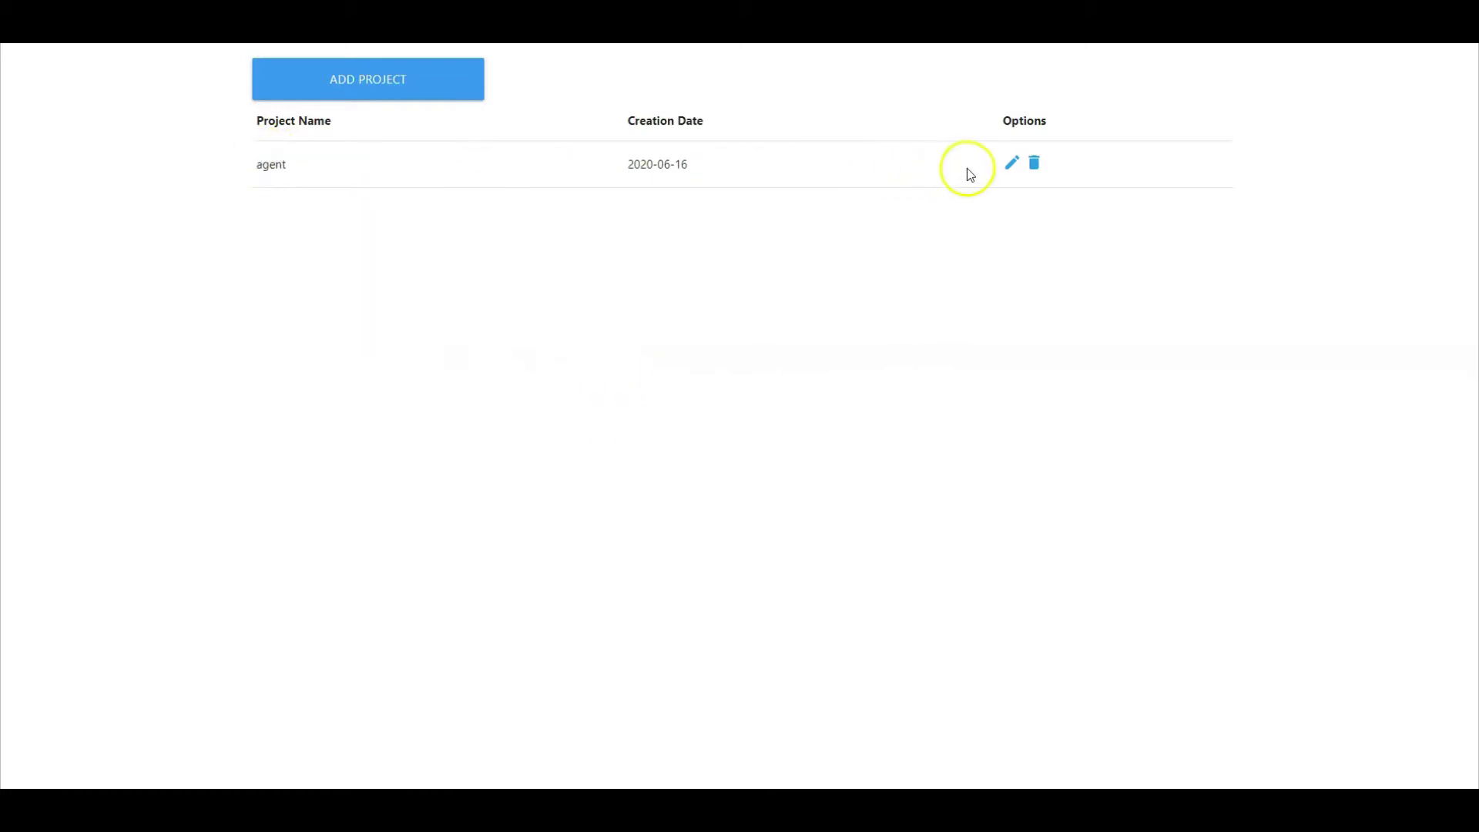
Open the agent project for editing and start a call tag titled "Call Me" with the contact's phone number.
left_click(1012, 162)
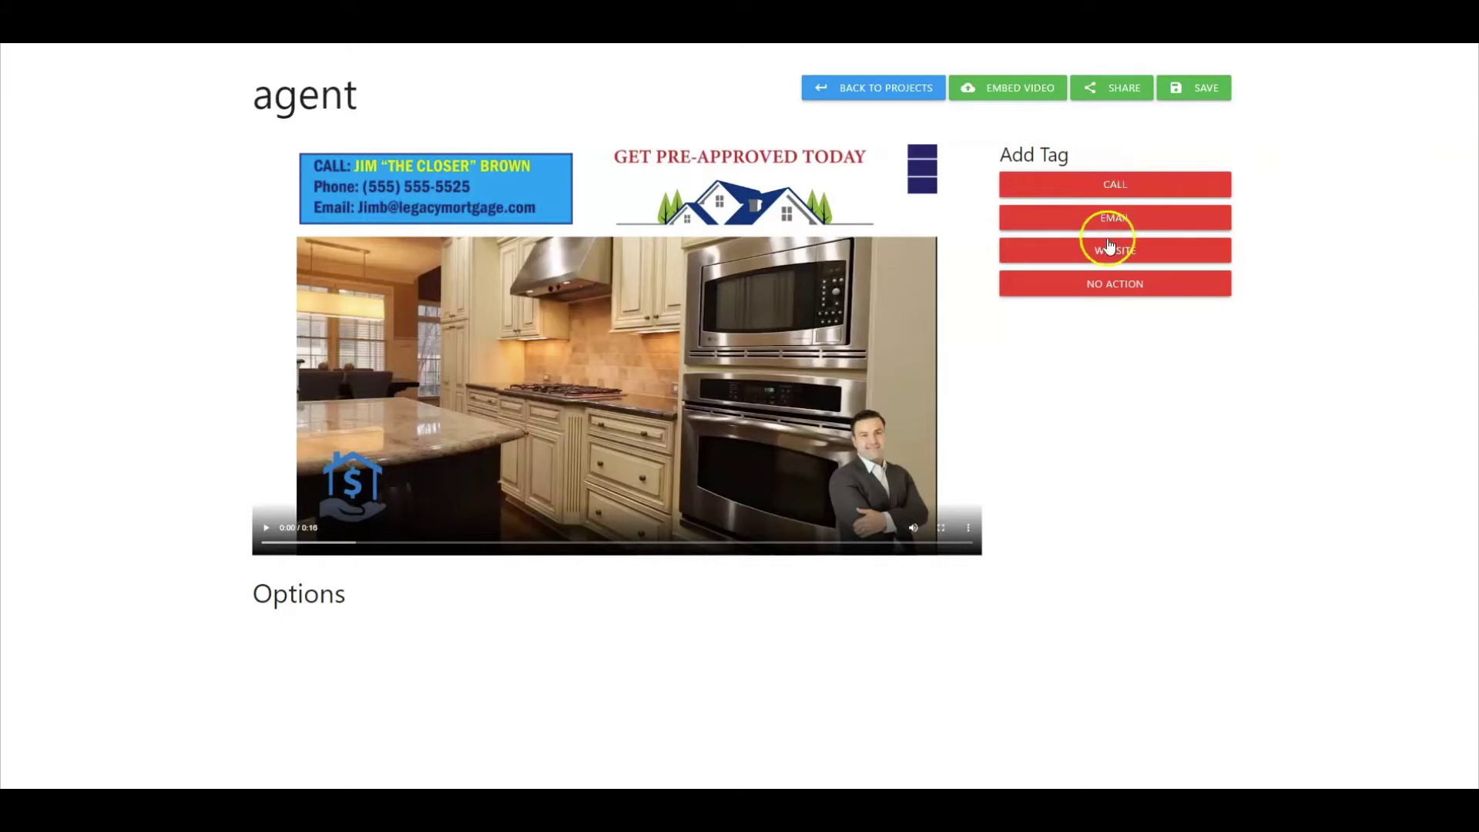
left_click(1132, 186)
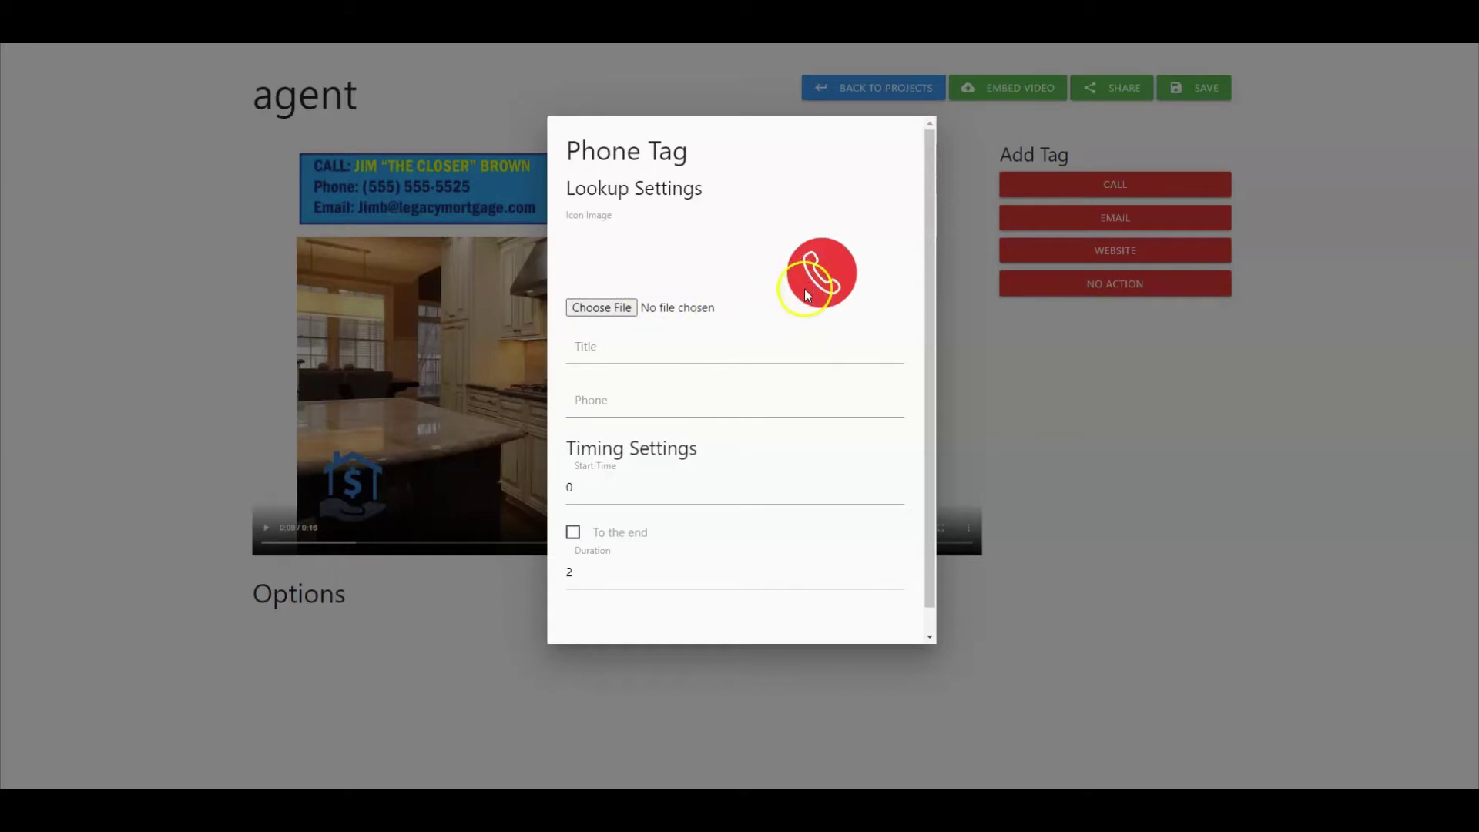
left_click(681, 351)
type("Call Me")
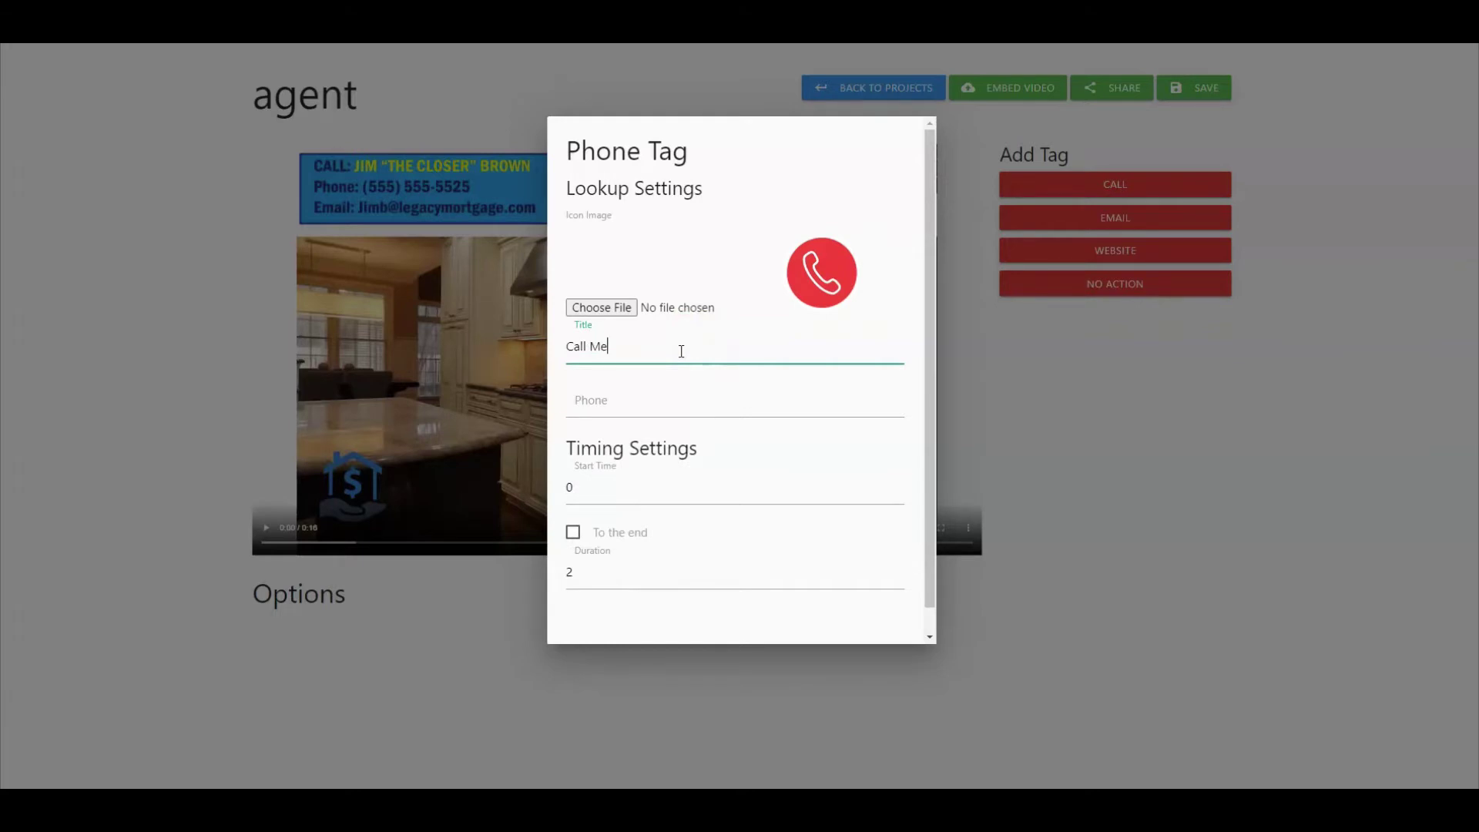
left_click(621, 399)
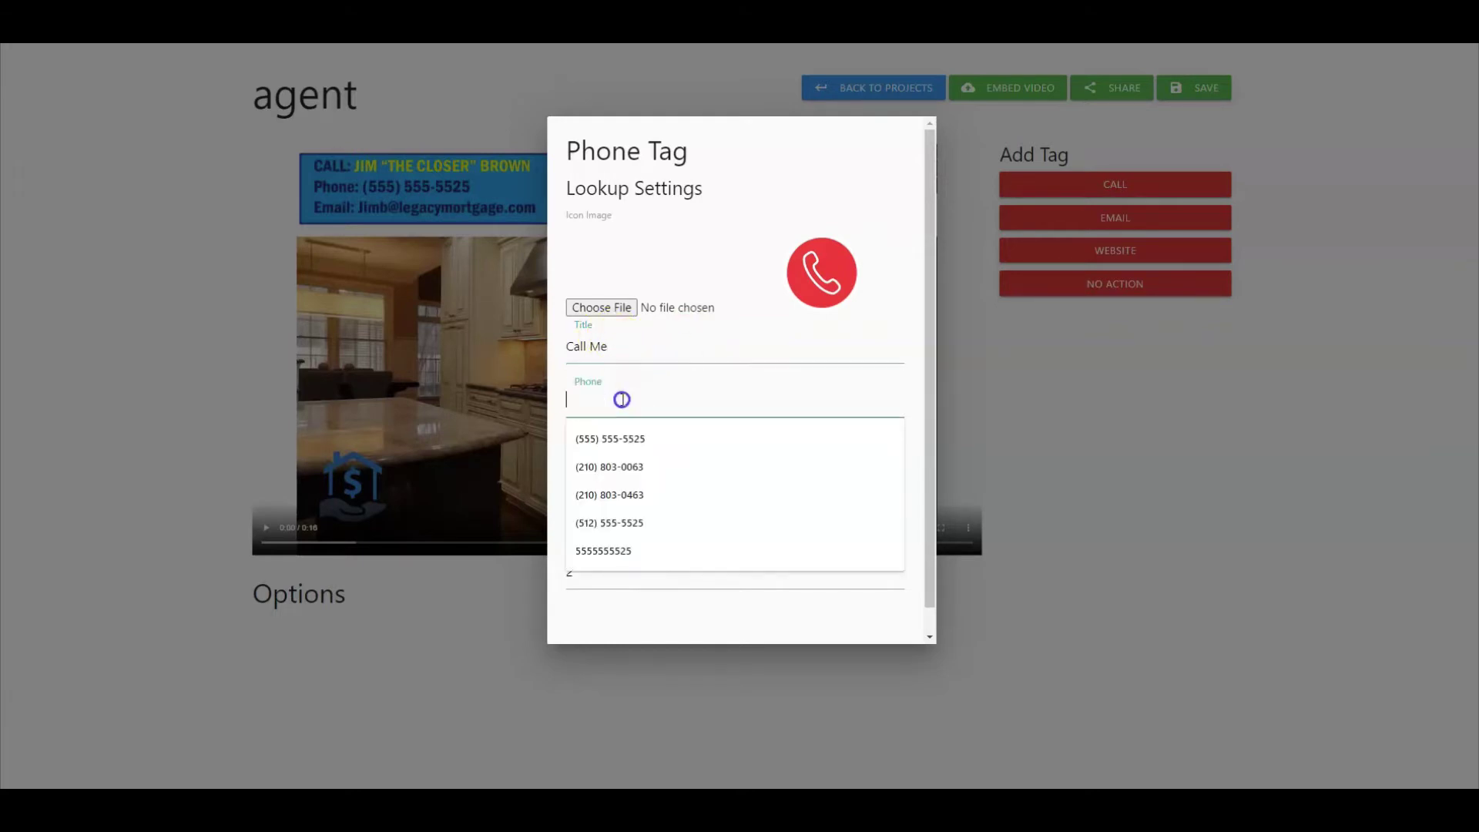
left_click(610, 437)
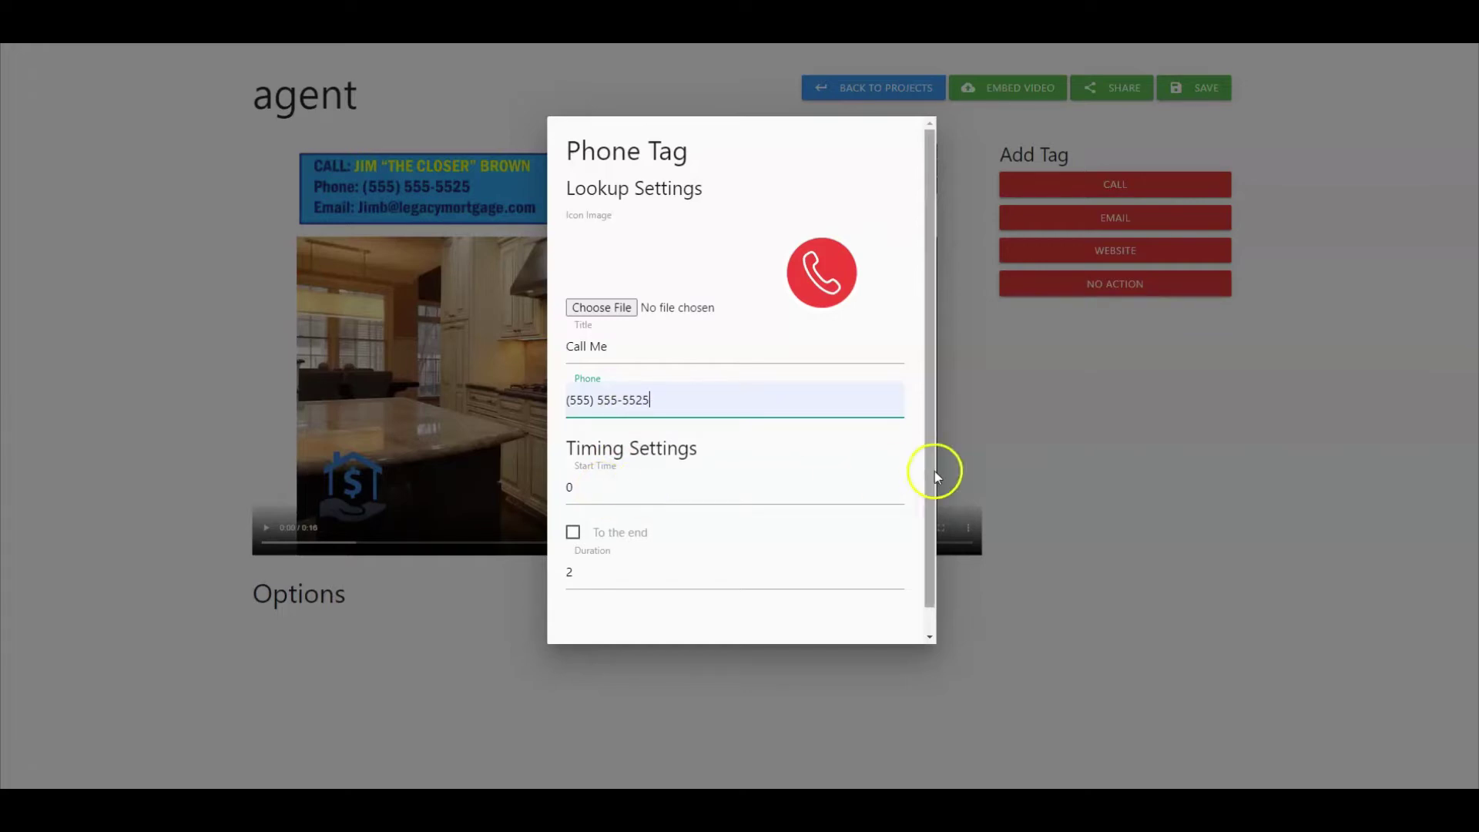
Set the phone tag's start time to 3 and its duration to 4.
left_click(898, 483)
left_click(899, 483)
left_click(898, 483)
left_click(898, 484)
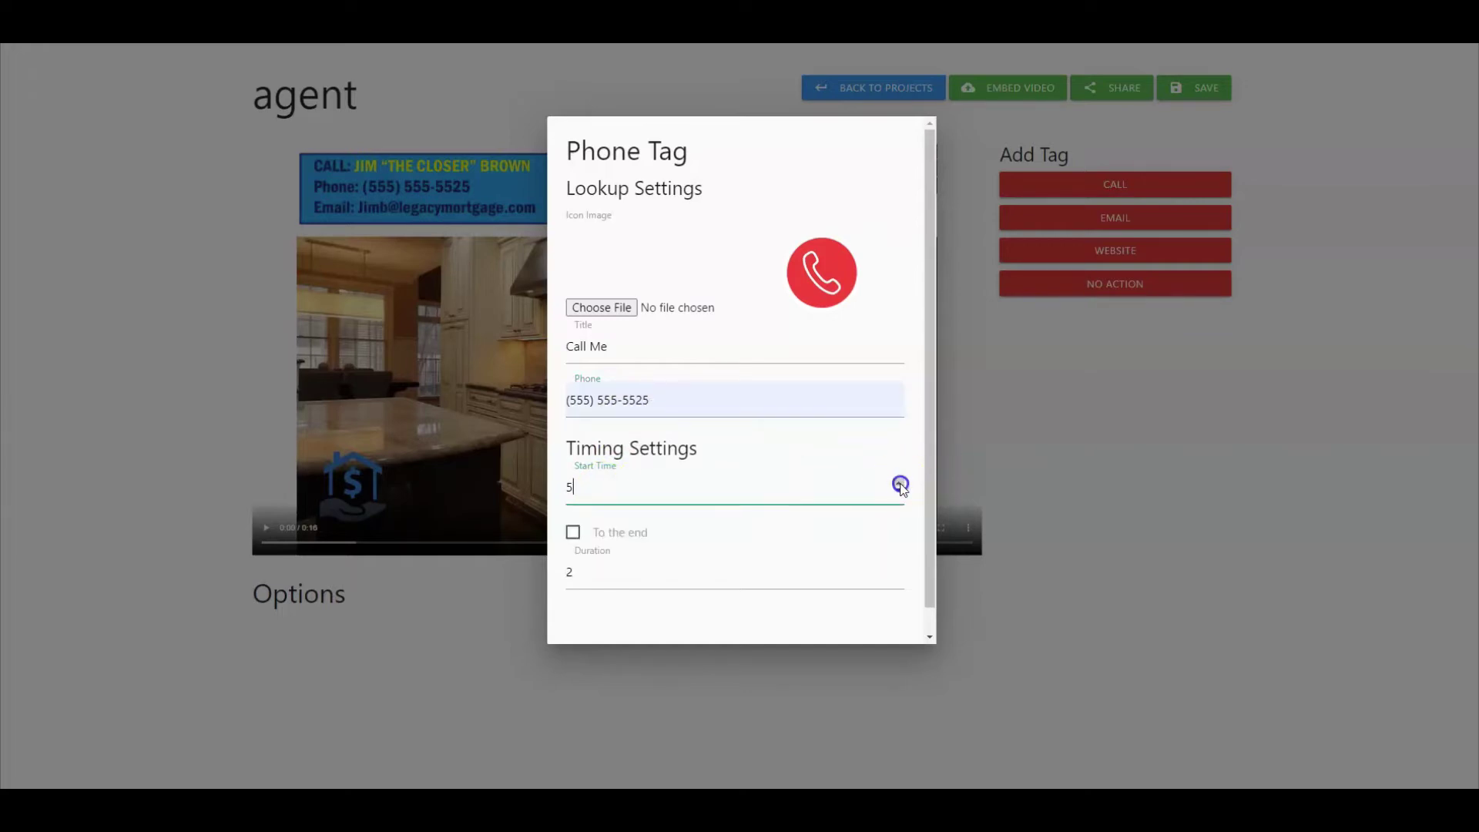
left_click(898, 484)
left_click(899, 483)
left_click(898, 568)
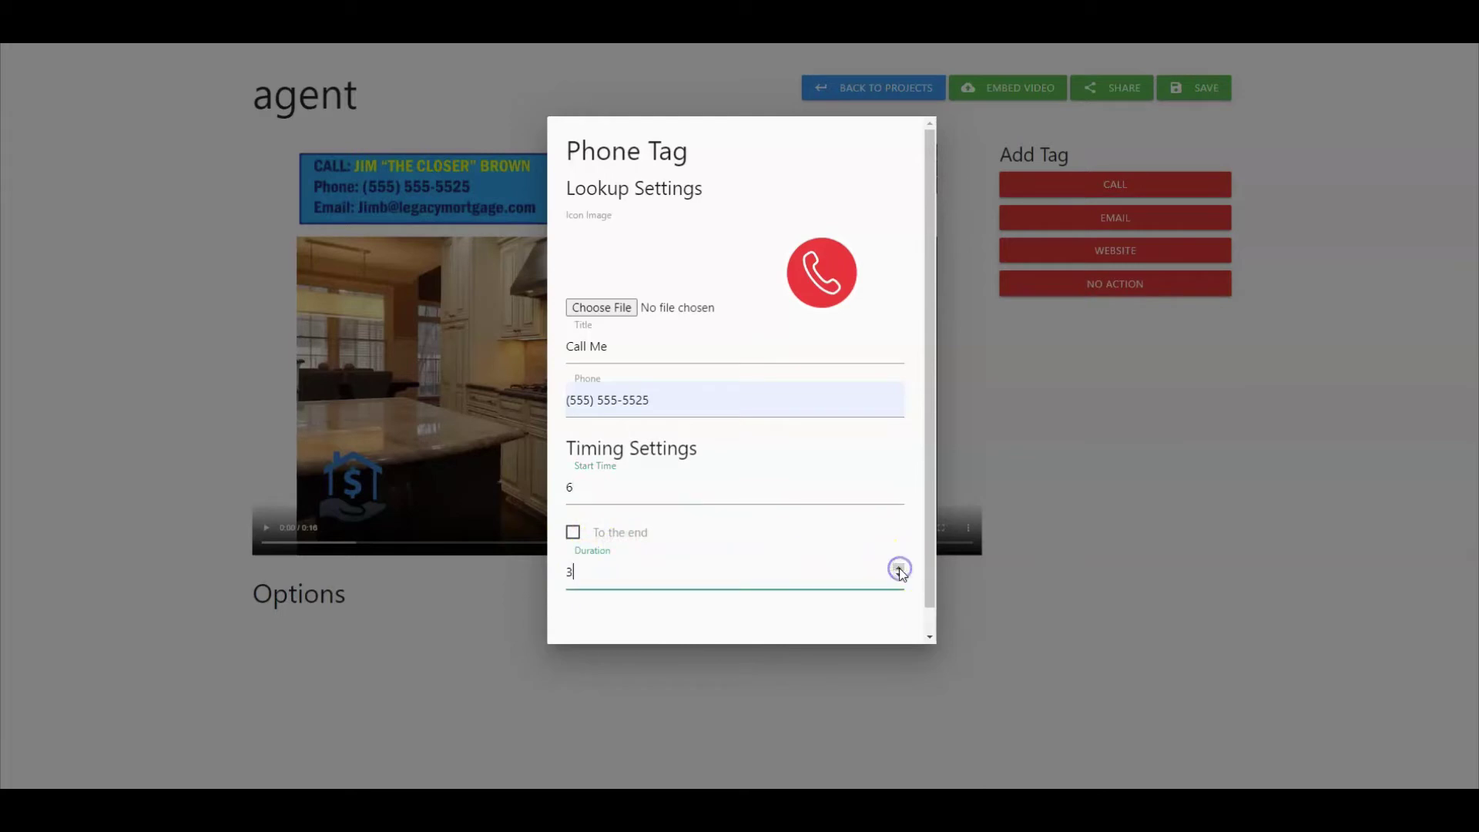
left_click(899, 568)
left_click(899, 494)
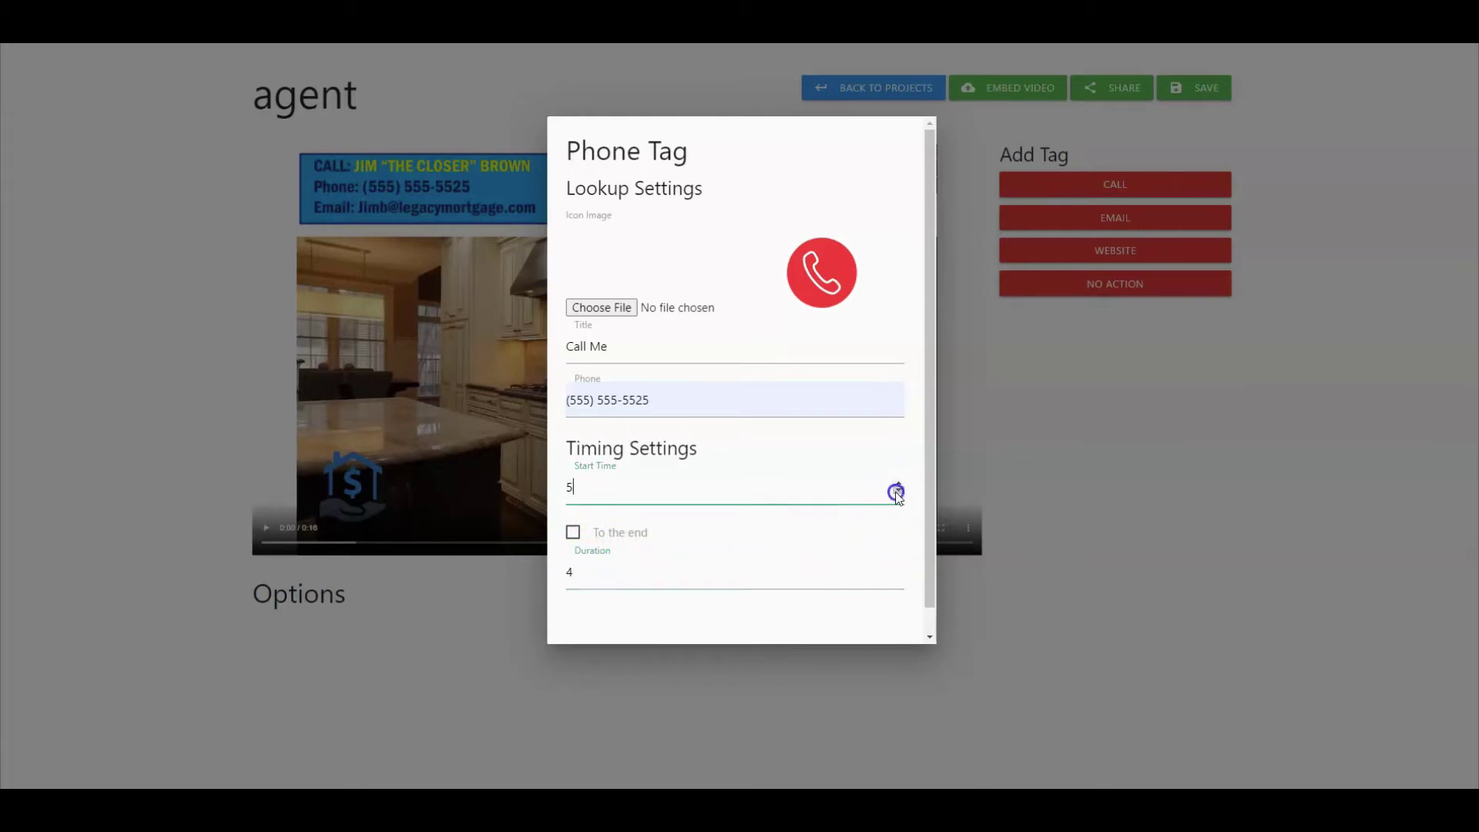
left_click(898, 494)
left_click(899, 494)
Finish the phone tag, then shrink it and place it beside the man in the video's lower corner.
left_click_drag(930, 433, 935, 501)
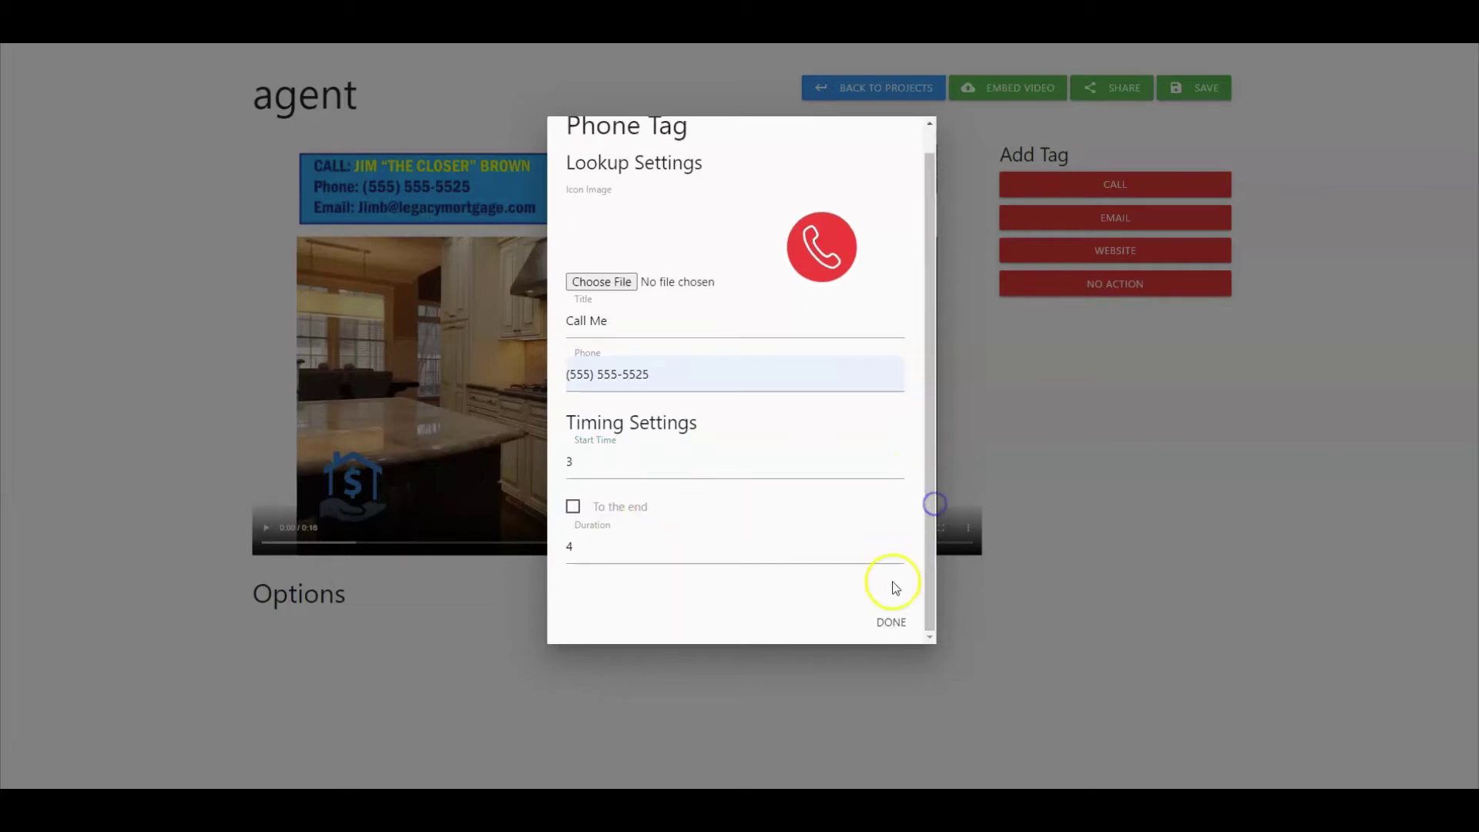
left_click(888, 619)
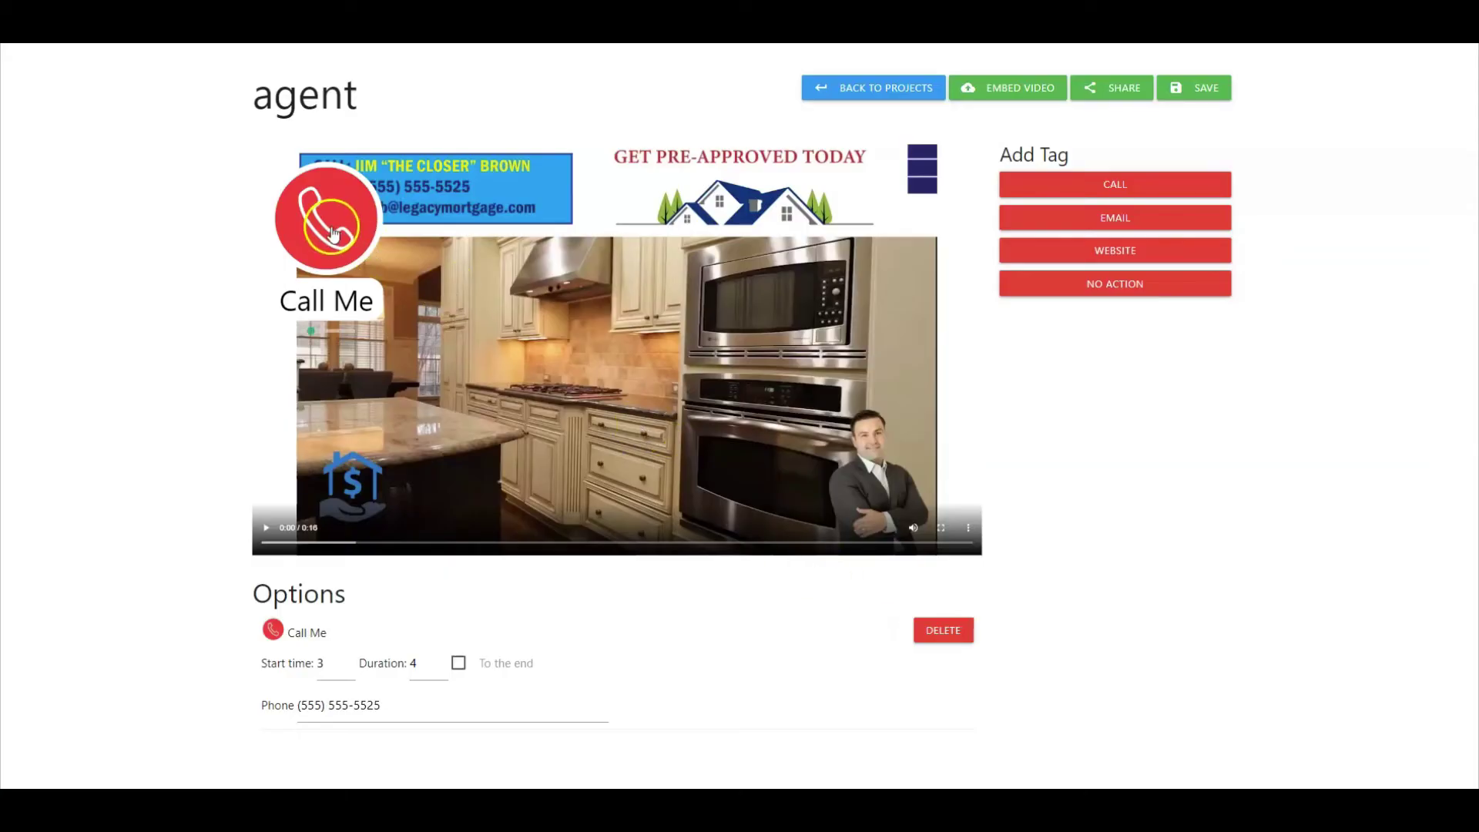
left_click_drag(324, 218, 725, 545)
left_click_drag(709, 394, 805, 478)
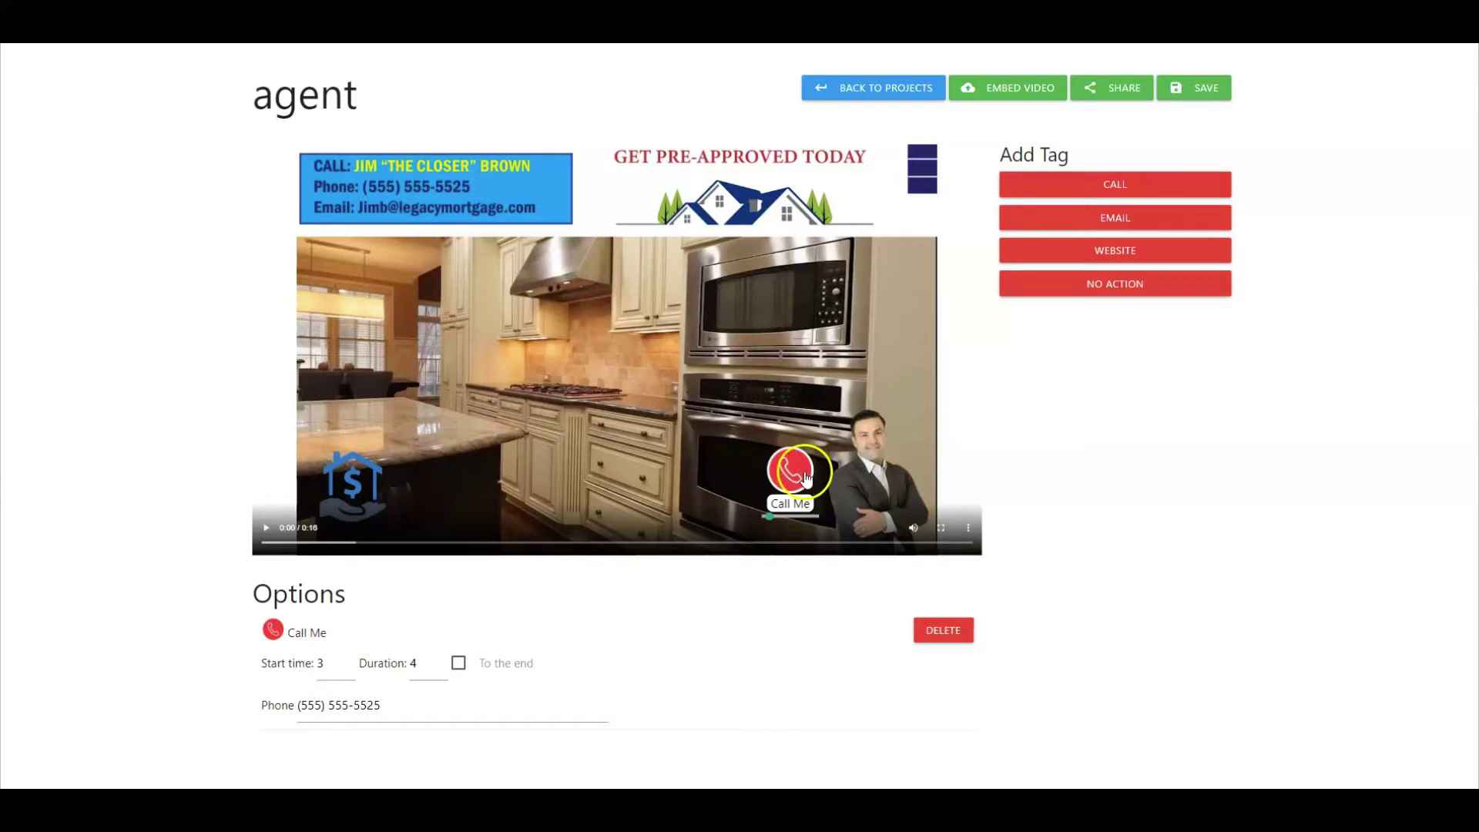
Start an email tag titled "Email Me" and fill in the contact's email address.
left_click(1112, 219)
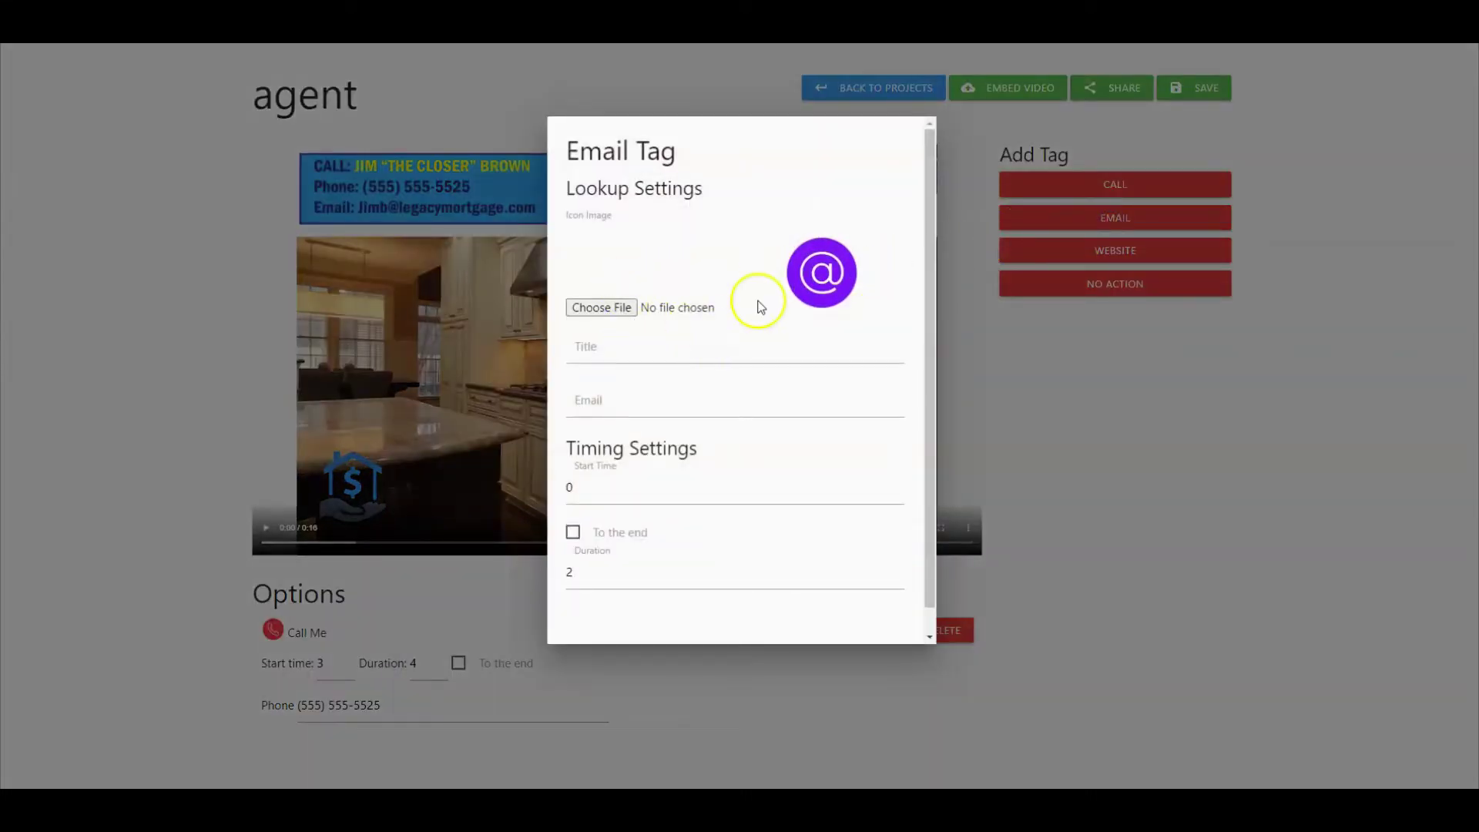
left_click(597, 344)
type("Email Me")
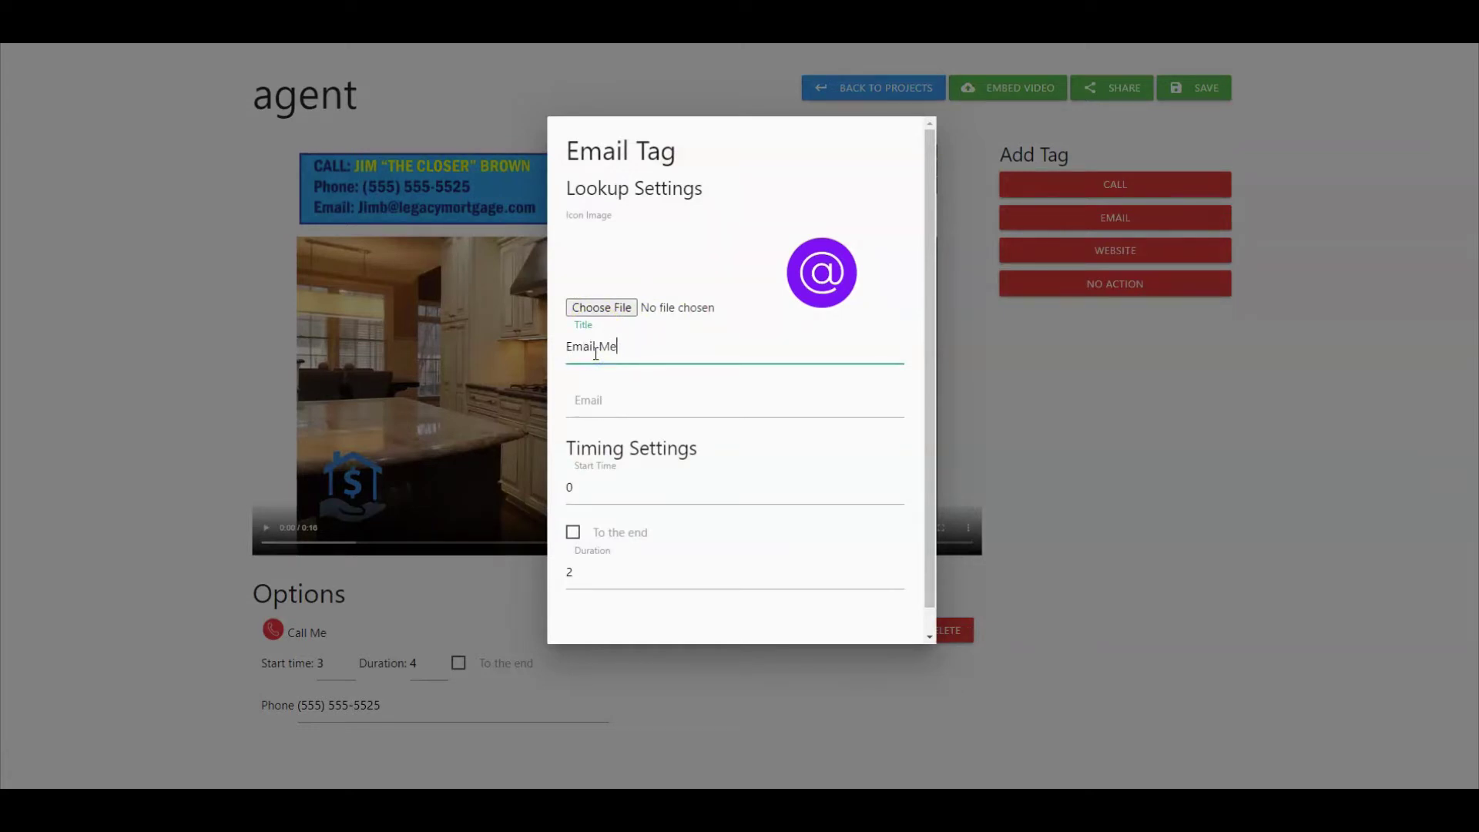
left_click(608, 393)
left_click(617, 470)
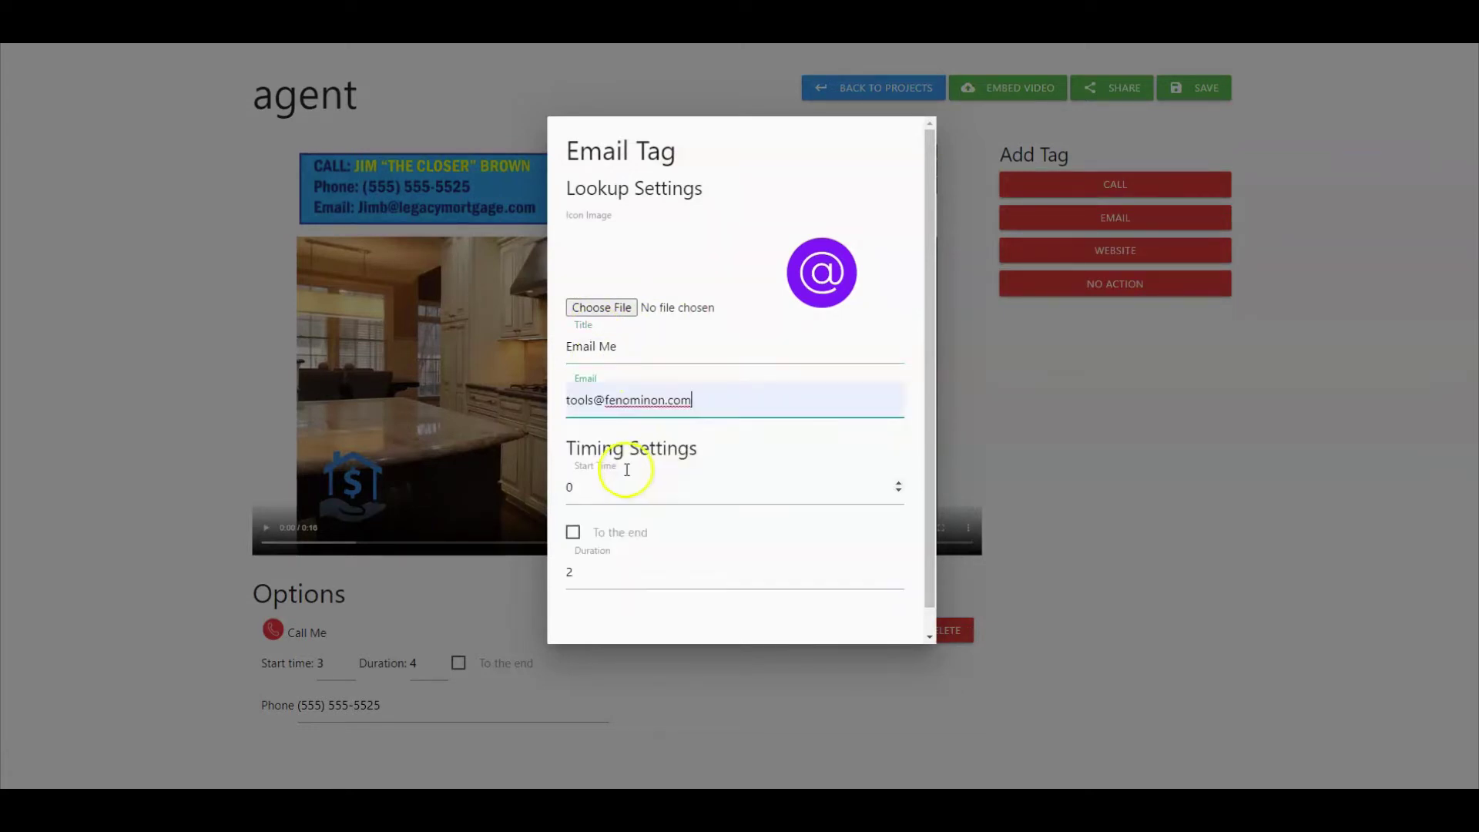
Set the email tag's start time to 3 and its duration to 5.
left_click(898, 483)
left_click(897, 483)
left_click(898, 483)
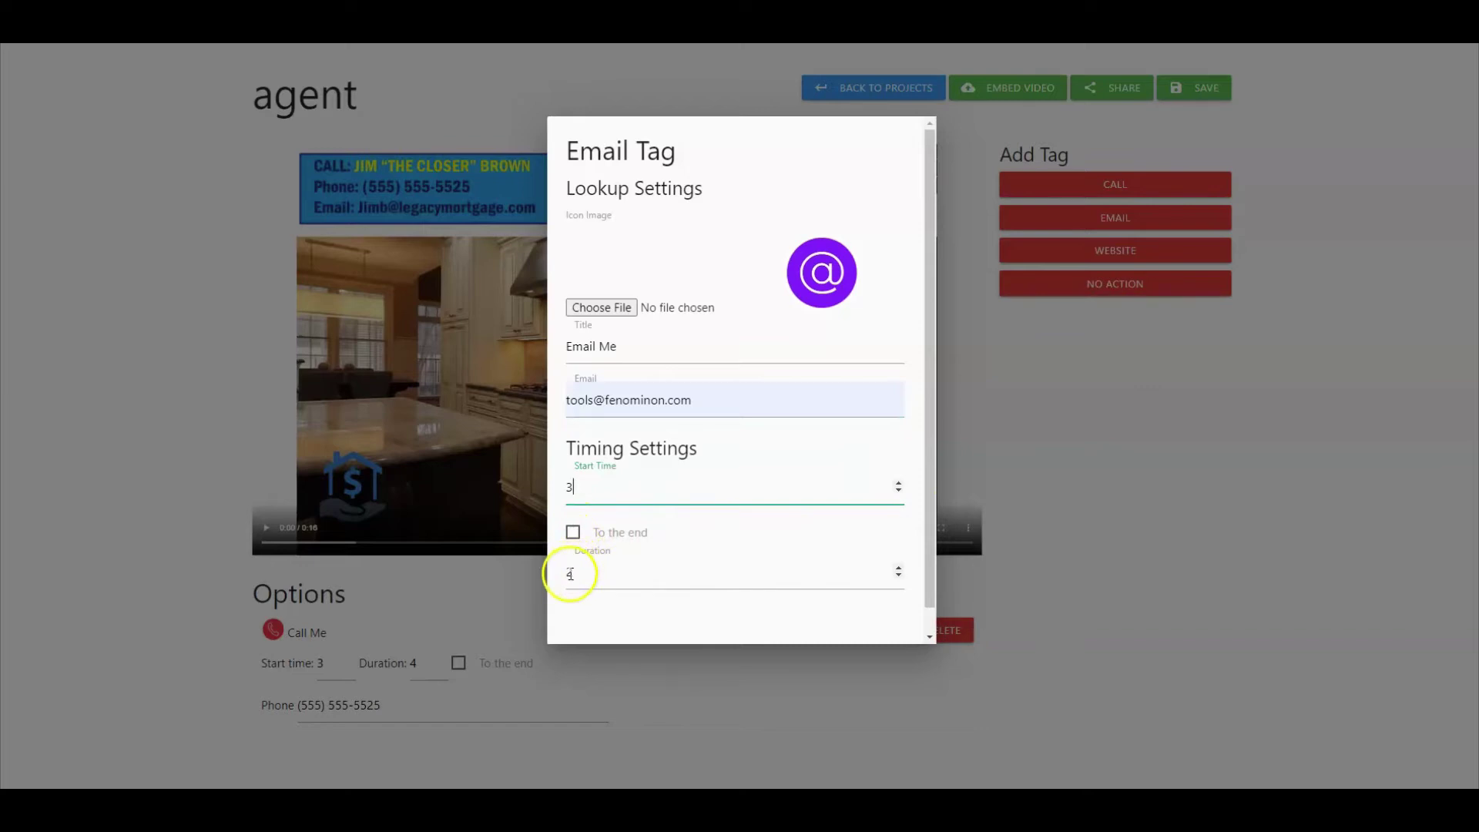
left_click(898, 567)
left_click(898, 567)
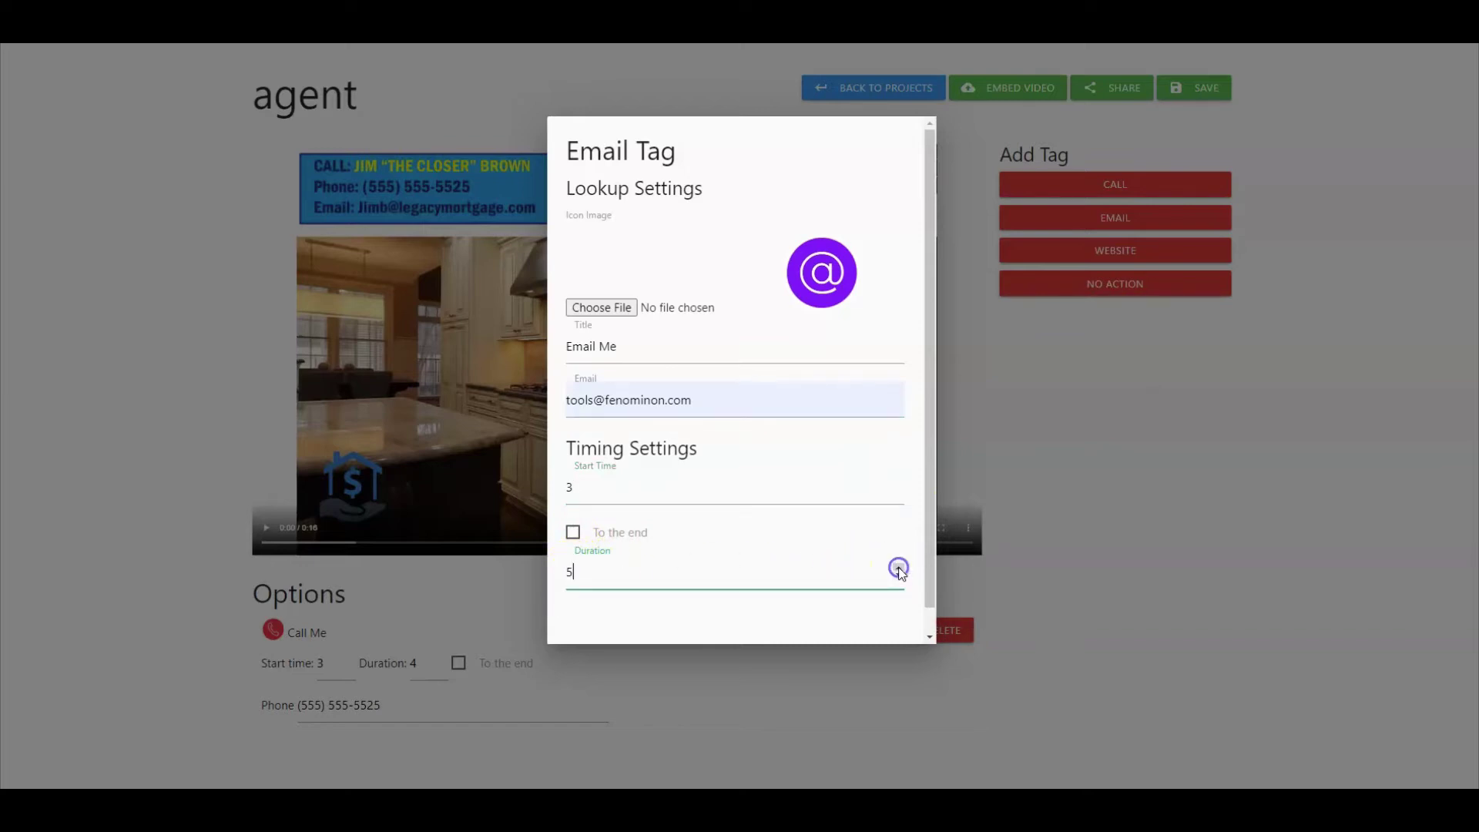
left_click(899, 567)
Finish the email tag, then shrink it and place it just above the Call Me tag.
left_click_drag(932, 498, 927, 575)
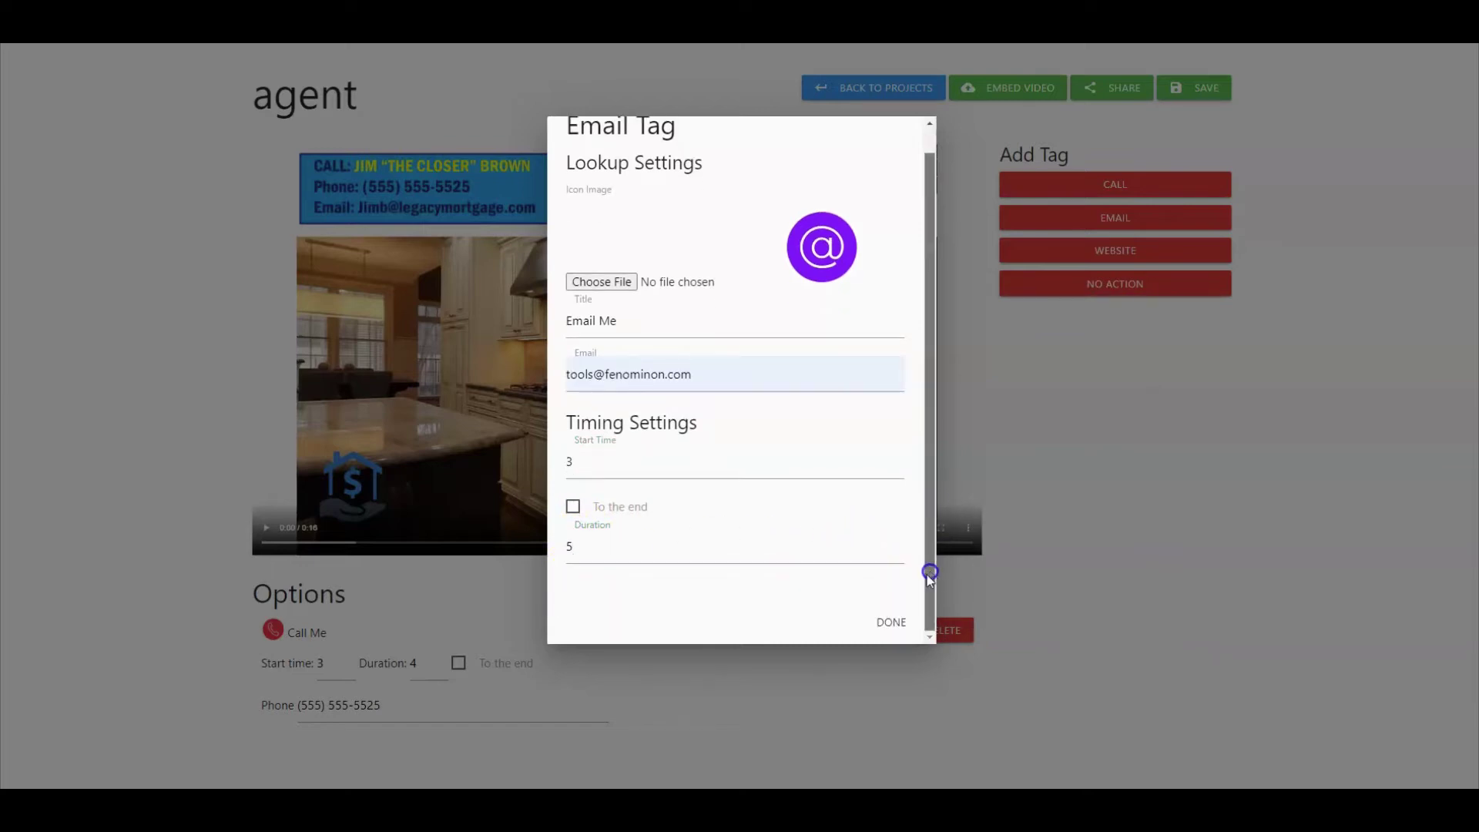
left_click(892, 622)
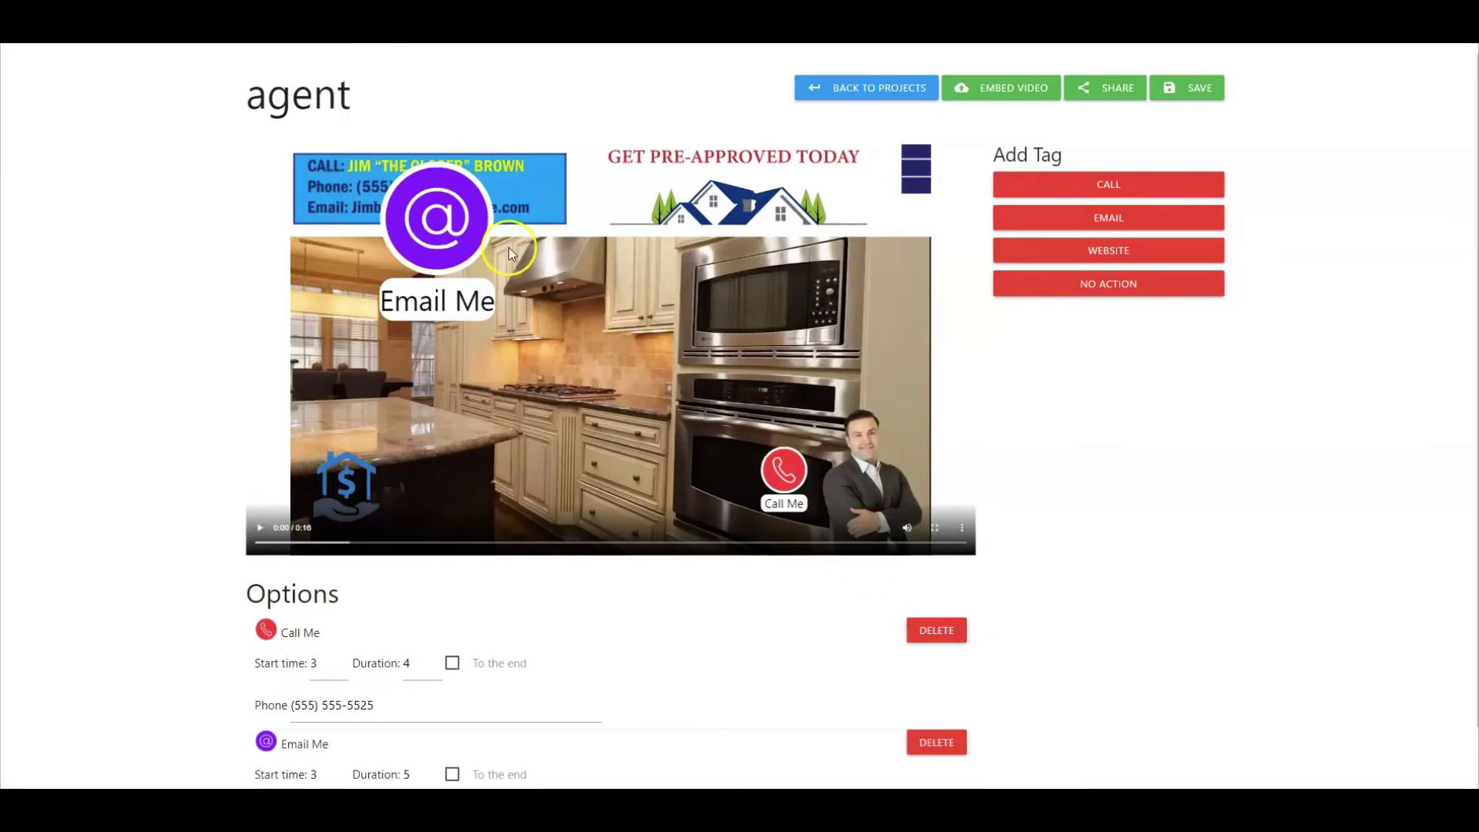
left_click_drag(544, 286, 762, 331)
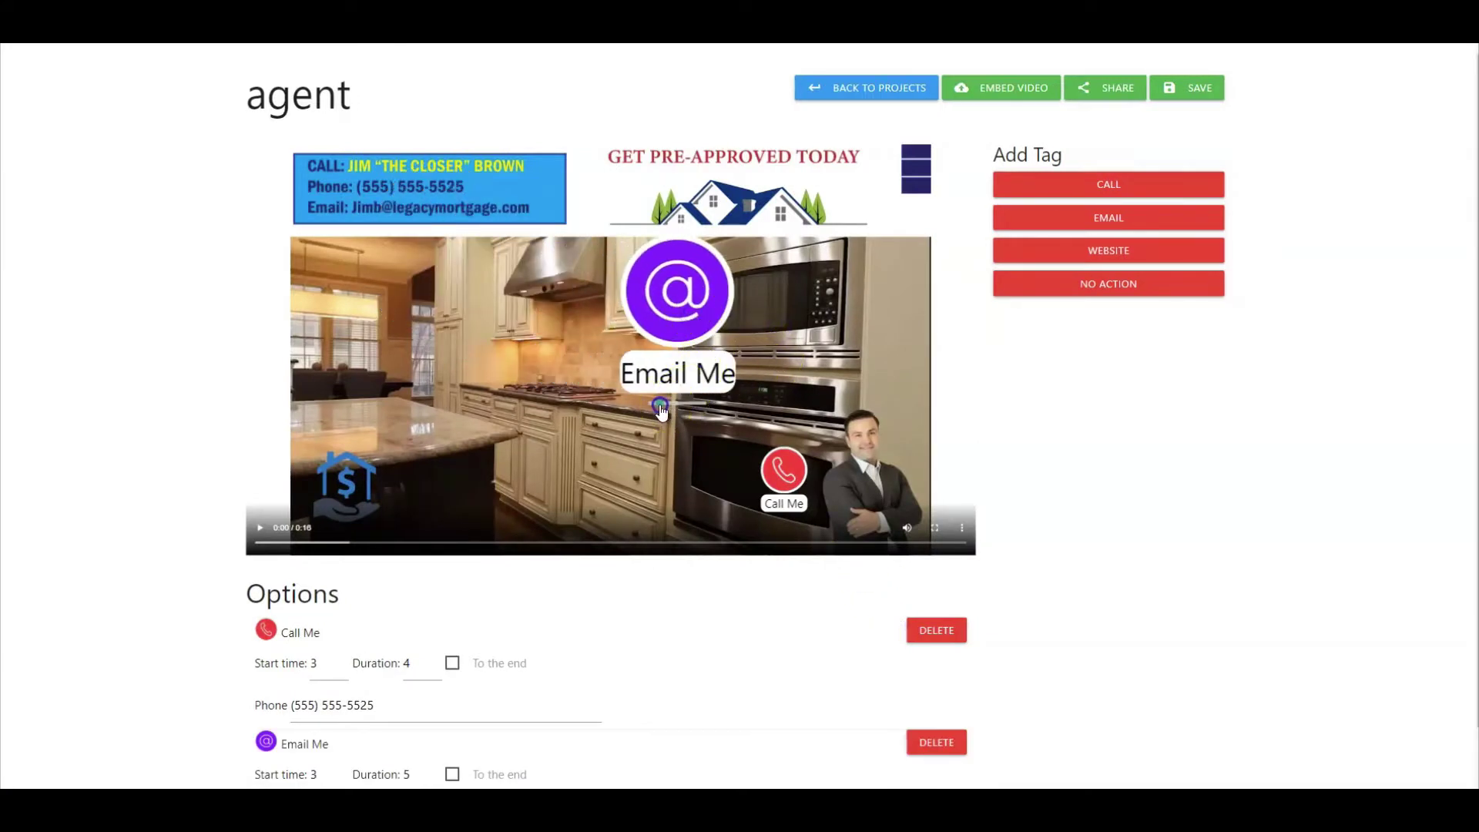
left_click_drag(660, 407, 899, 439)
left_click(1090, 247)
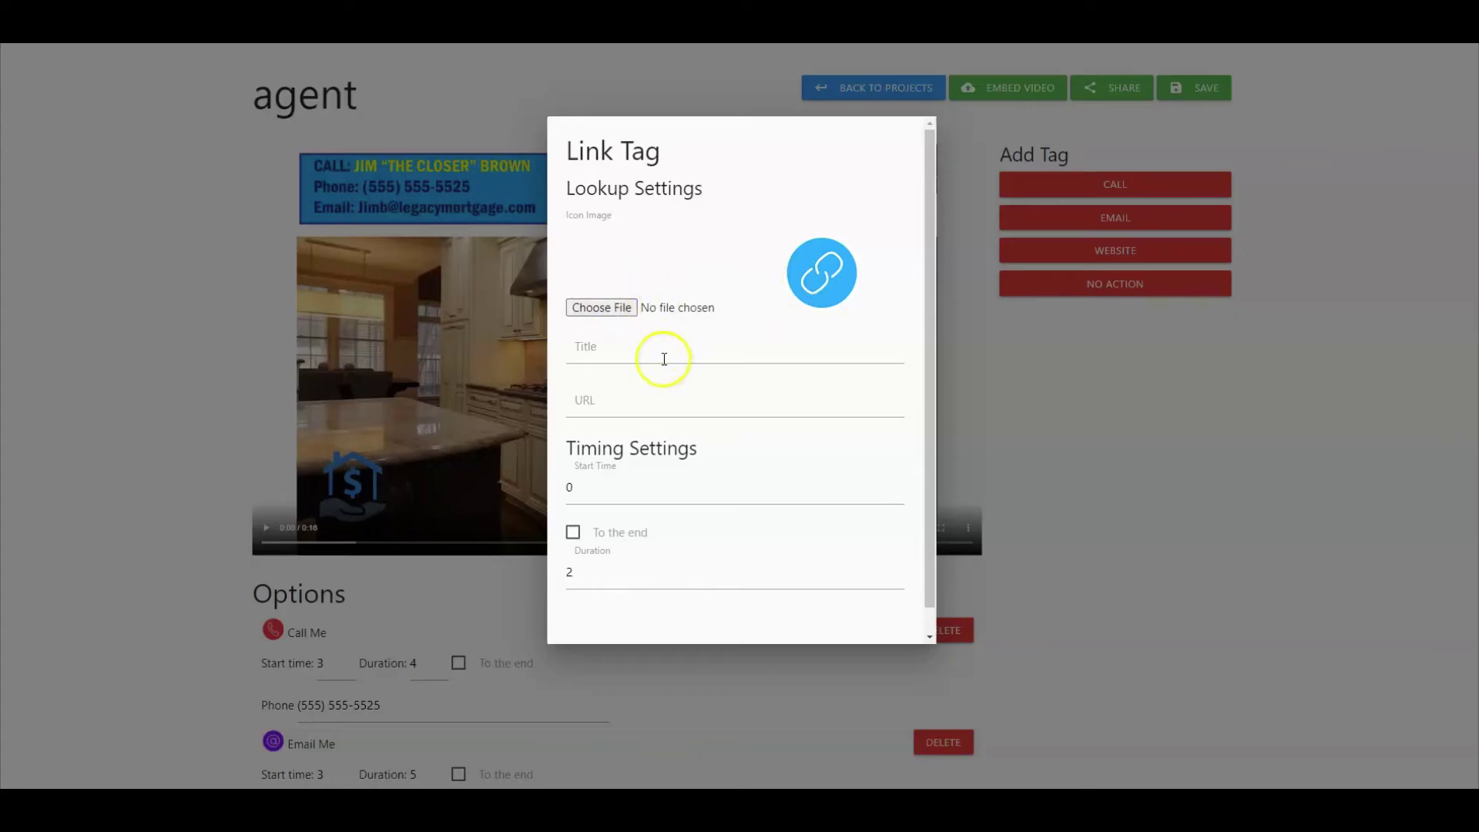
left_click(663, 358)
type("website")
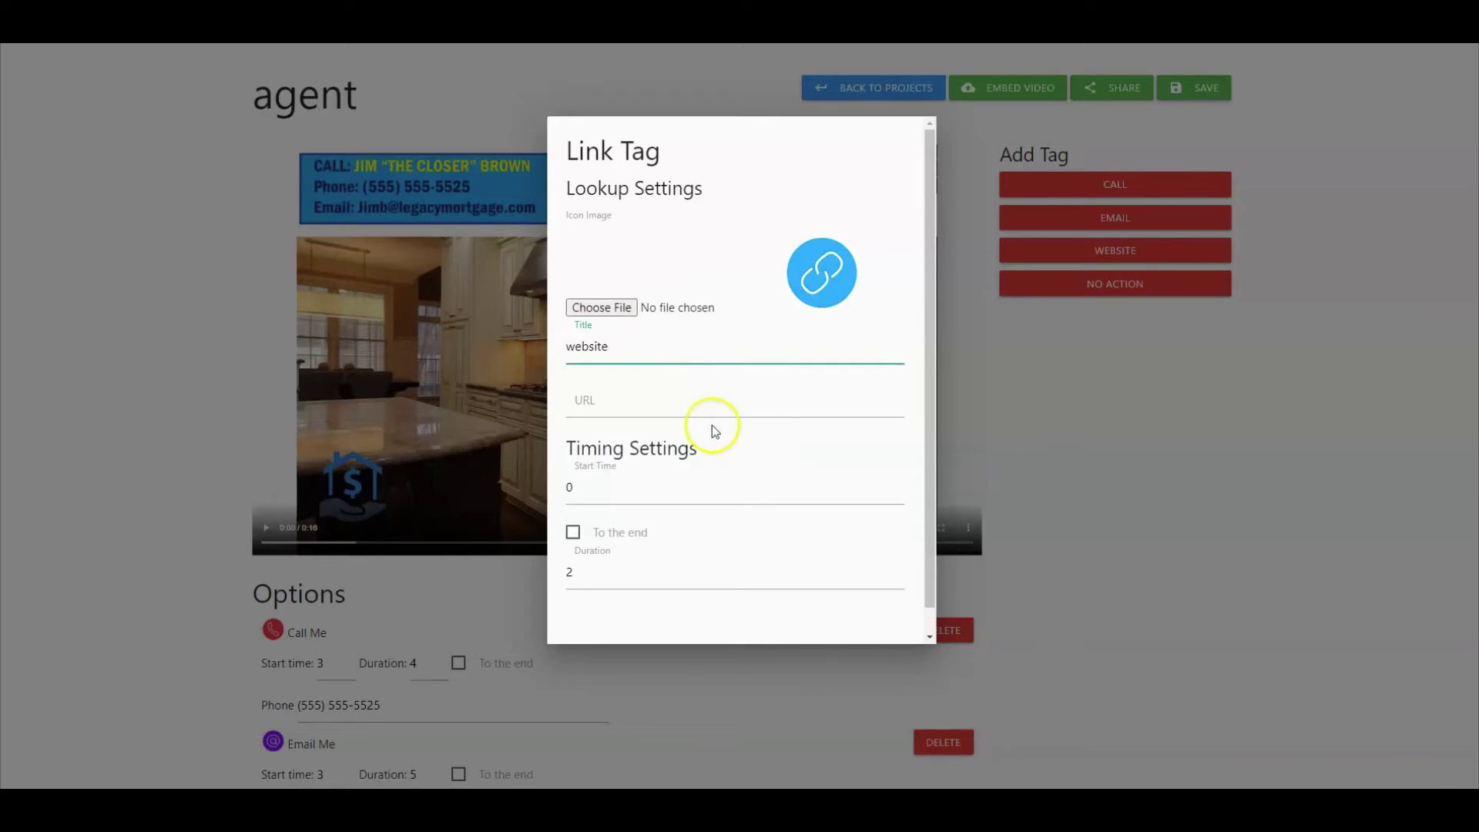
left_click(692, 411)
type("htt")
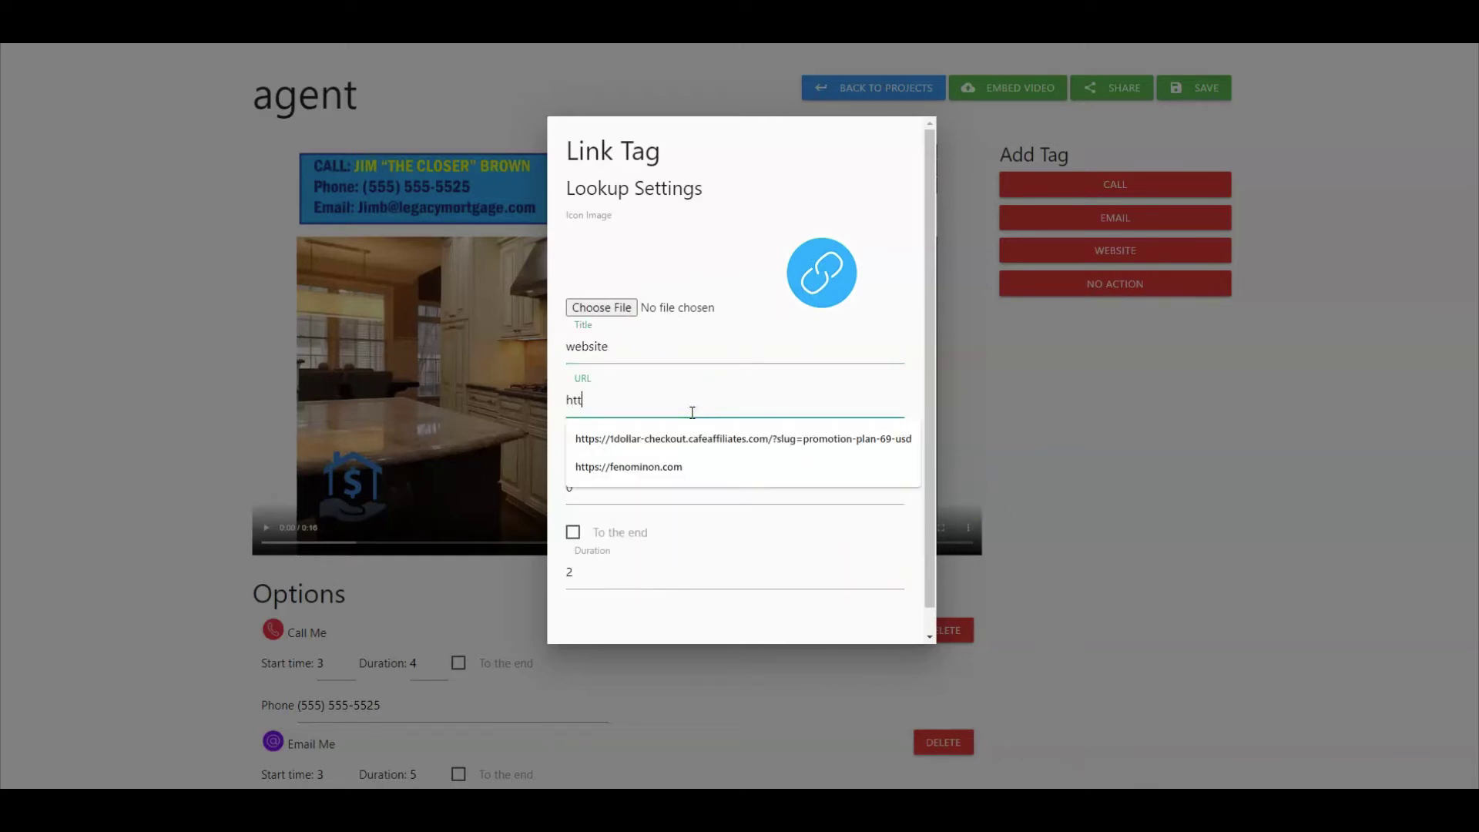
type("ps://builderall.com")
Set the website tag to start at 10 and run to the end of the video, and finish it.
left_click(626, 498)
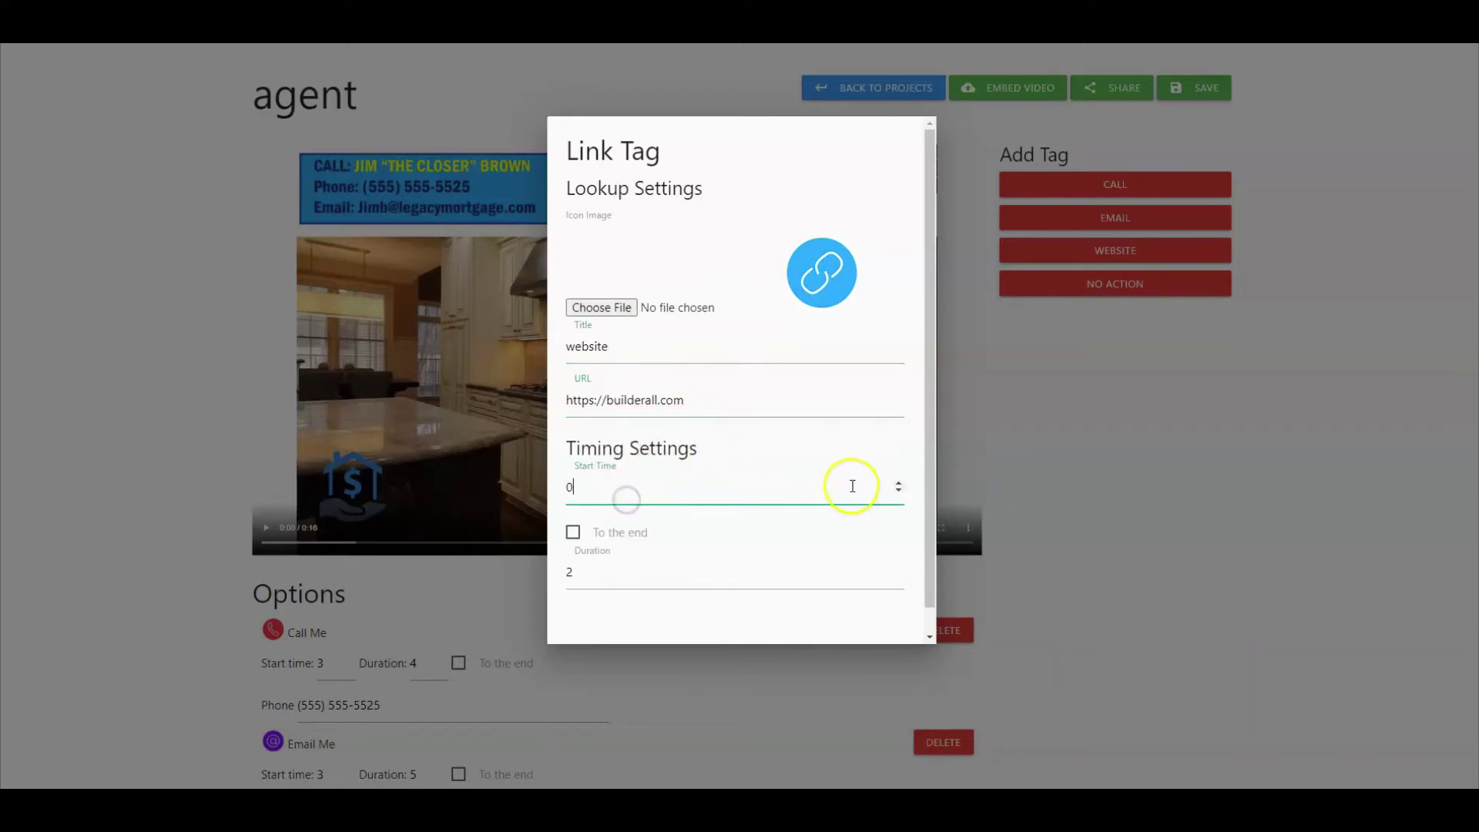
double_click(900, 483)
double_click(900, 483)
double_click(900, 483)
double_click(900, 483)
left_click(574, 532)
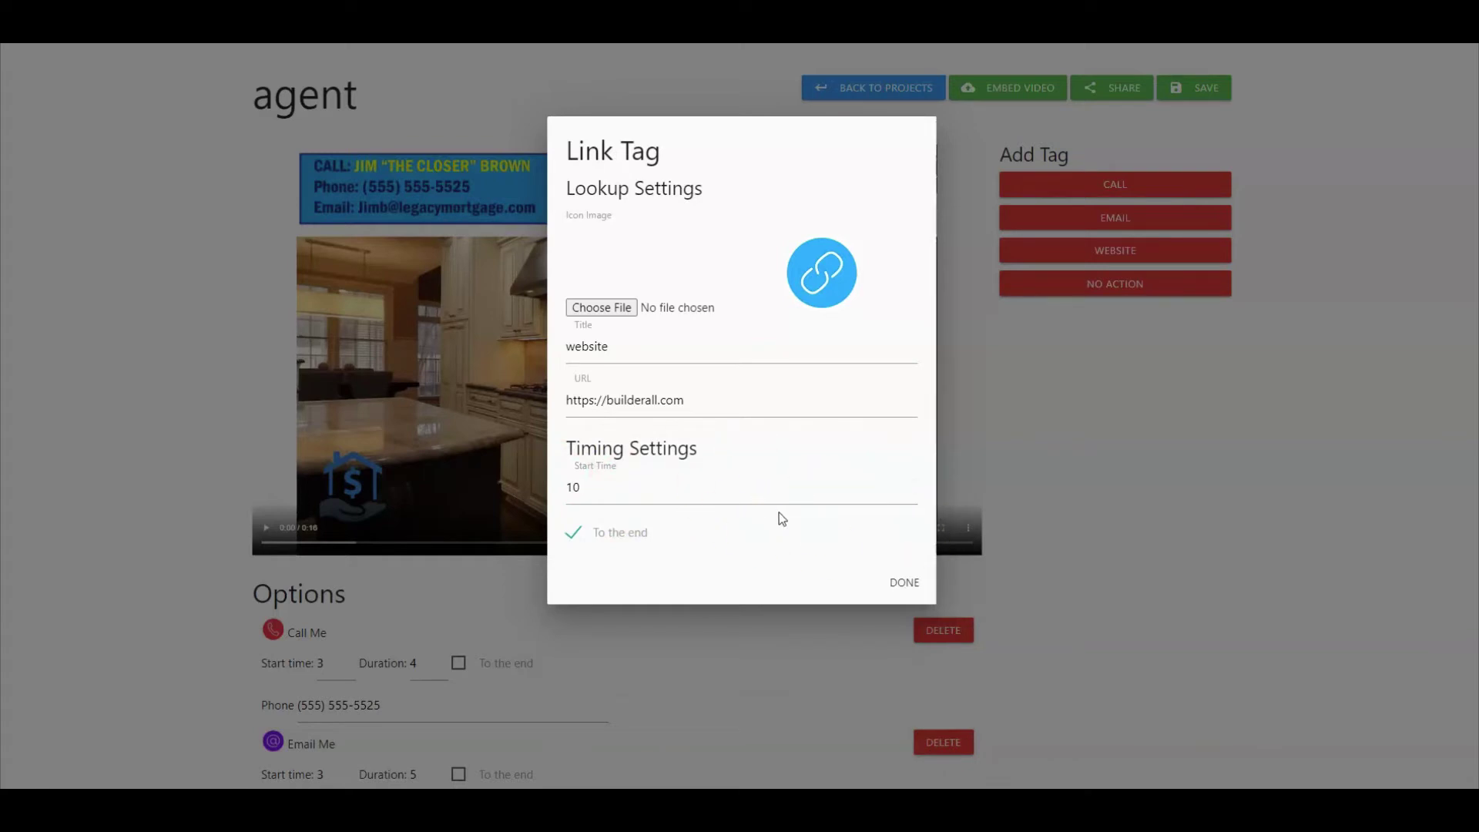
left_click(842, 532)
left_click(484, 542)
left_click(900, 583)
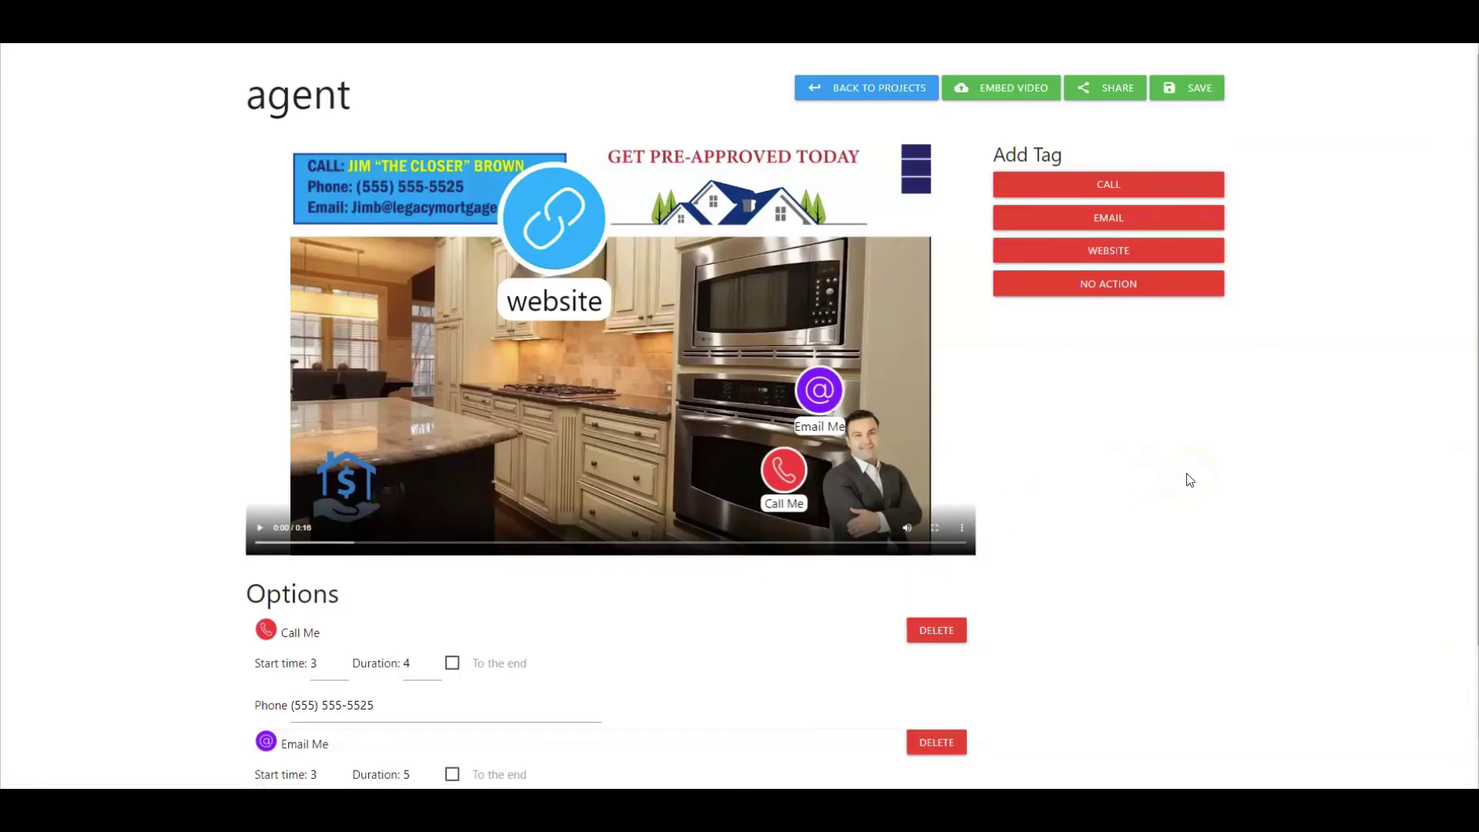
Add a no-action tag to the video with its default icon and timing and no title.
left_click(1101, 284)
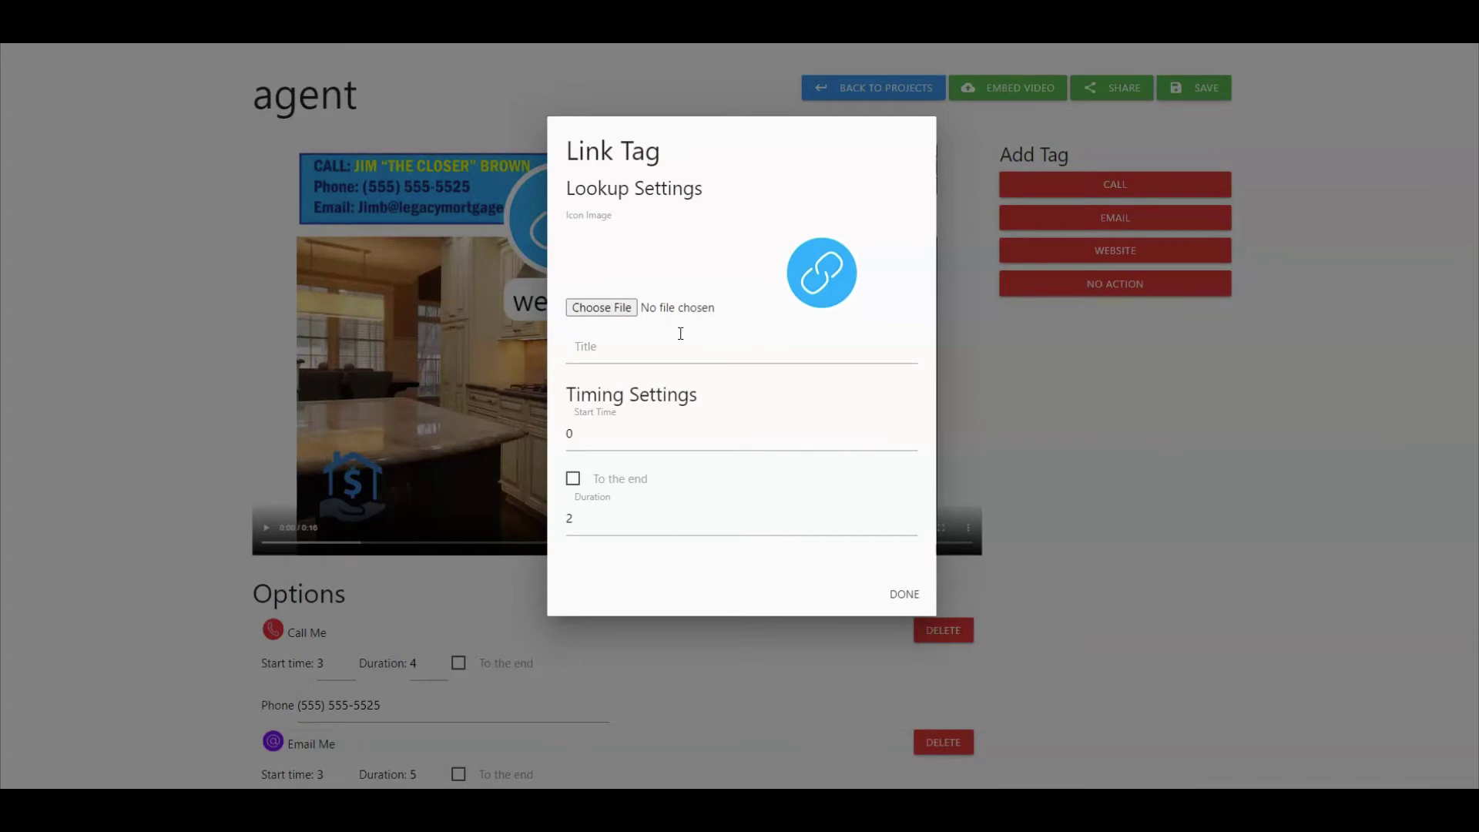
left_click(901, 595)
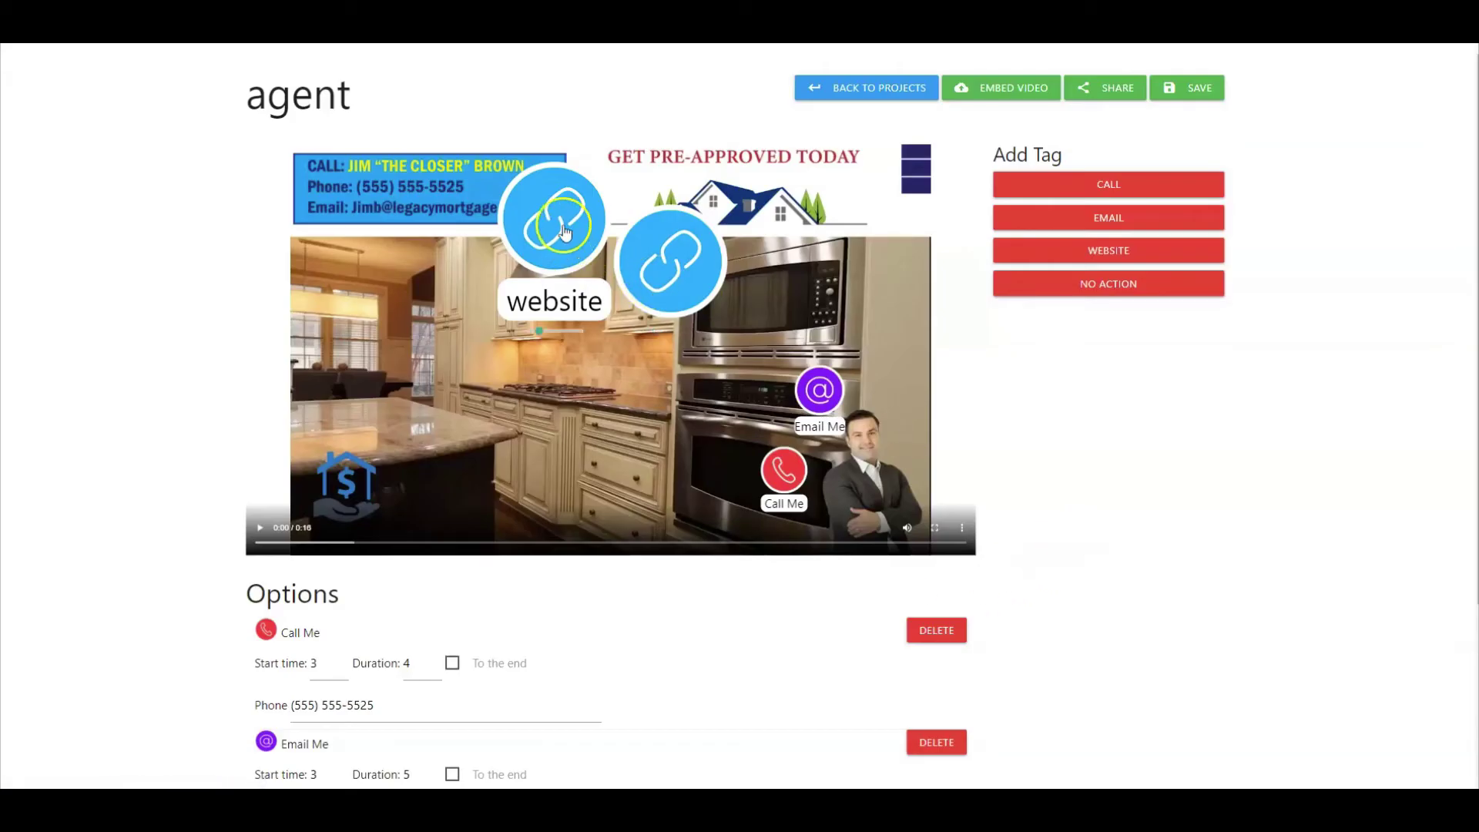
Move the website tag off the contact banner, shrink it and place it just above the man's head.
left_click(678, 260)
right_click(678, 262)
left_click(670, 248)
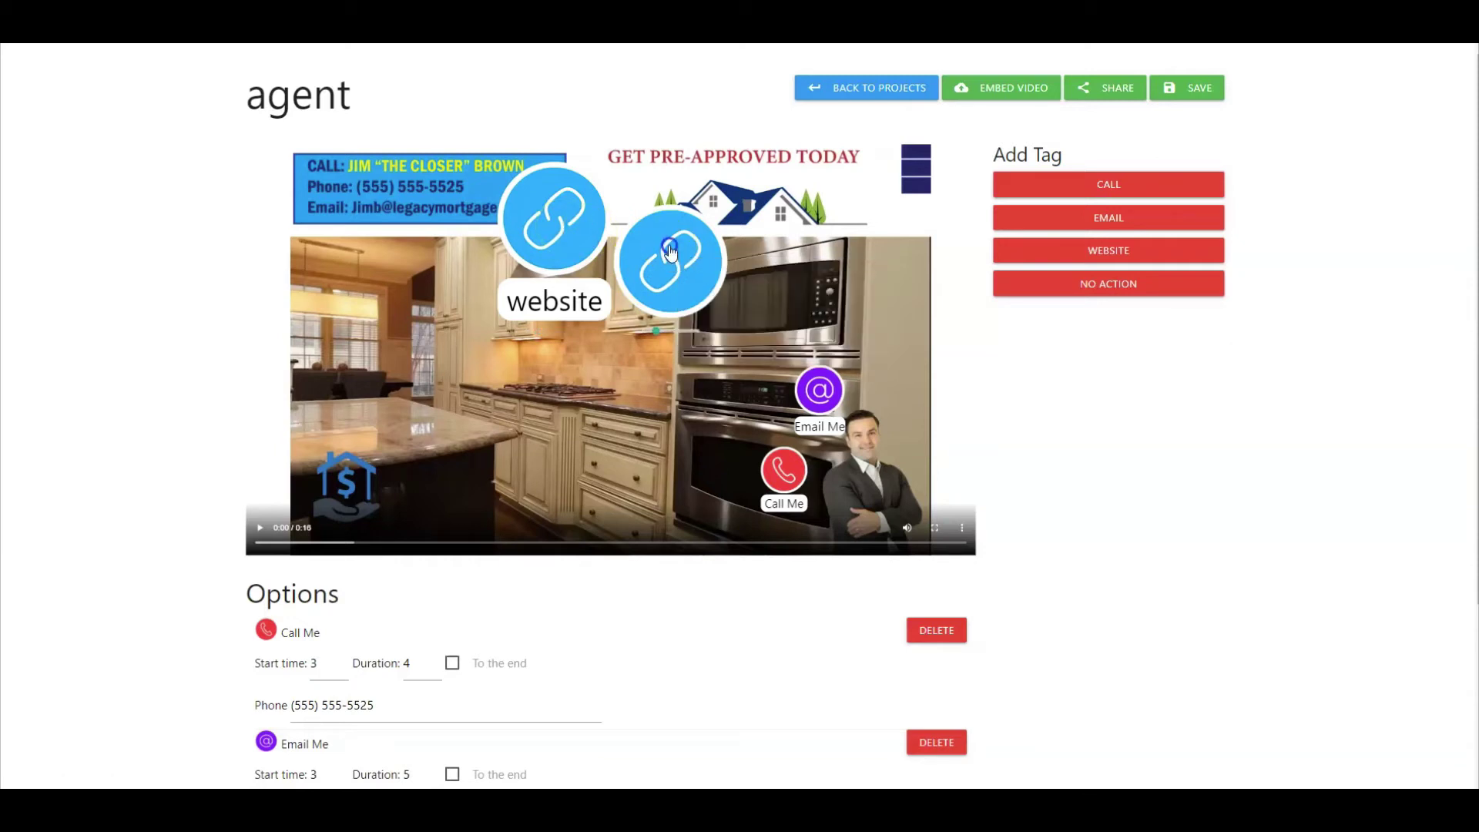
left_click_drag(670, 253, 884, 349)
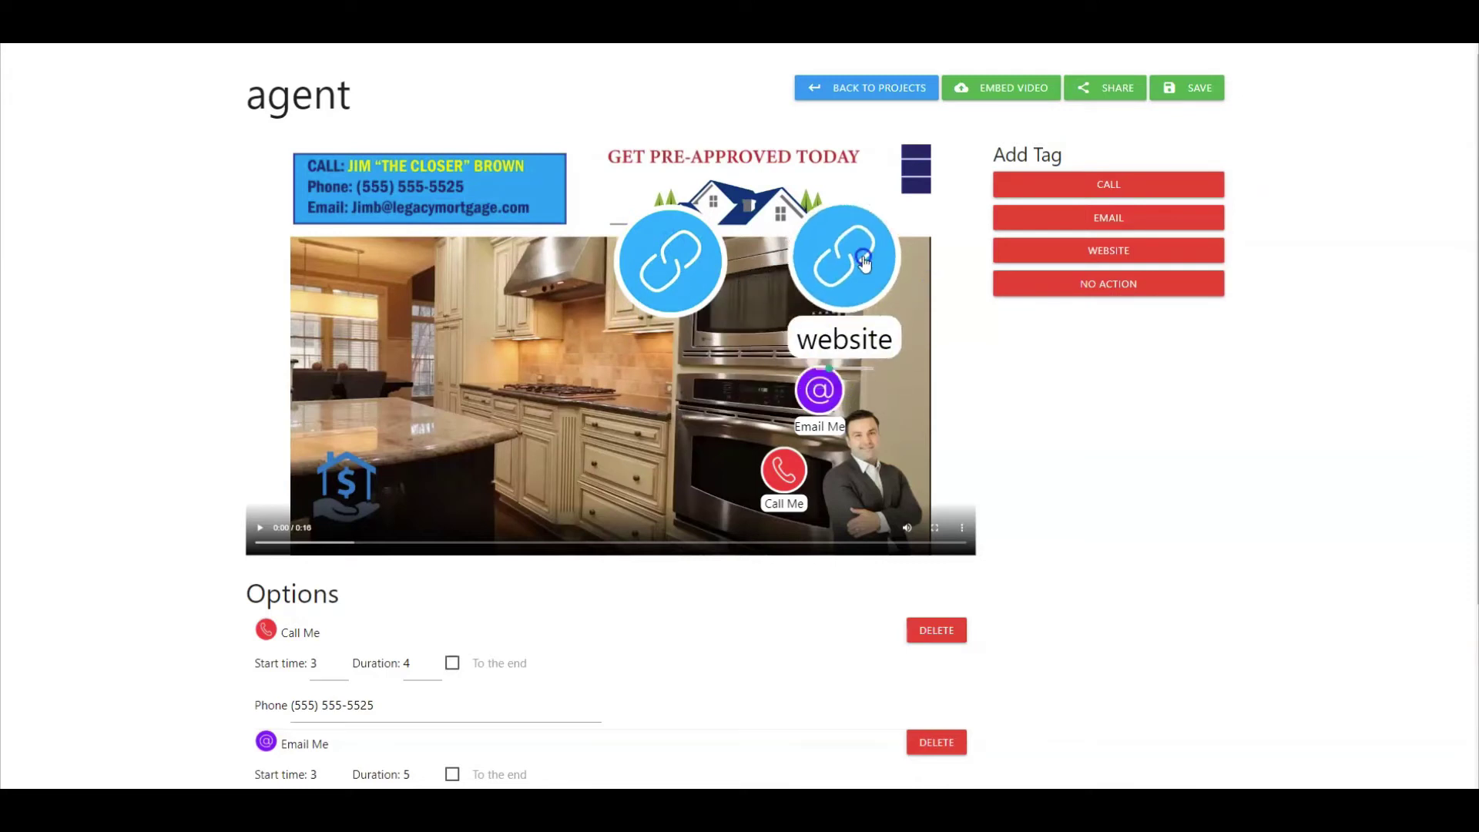
left_click(828, 369)
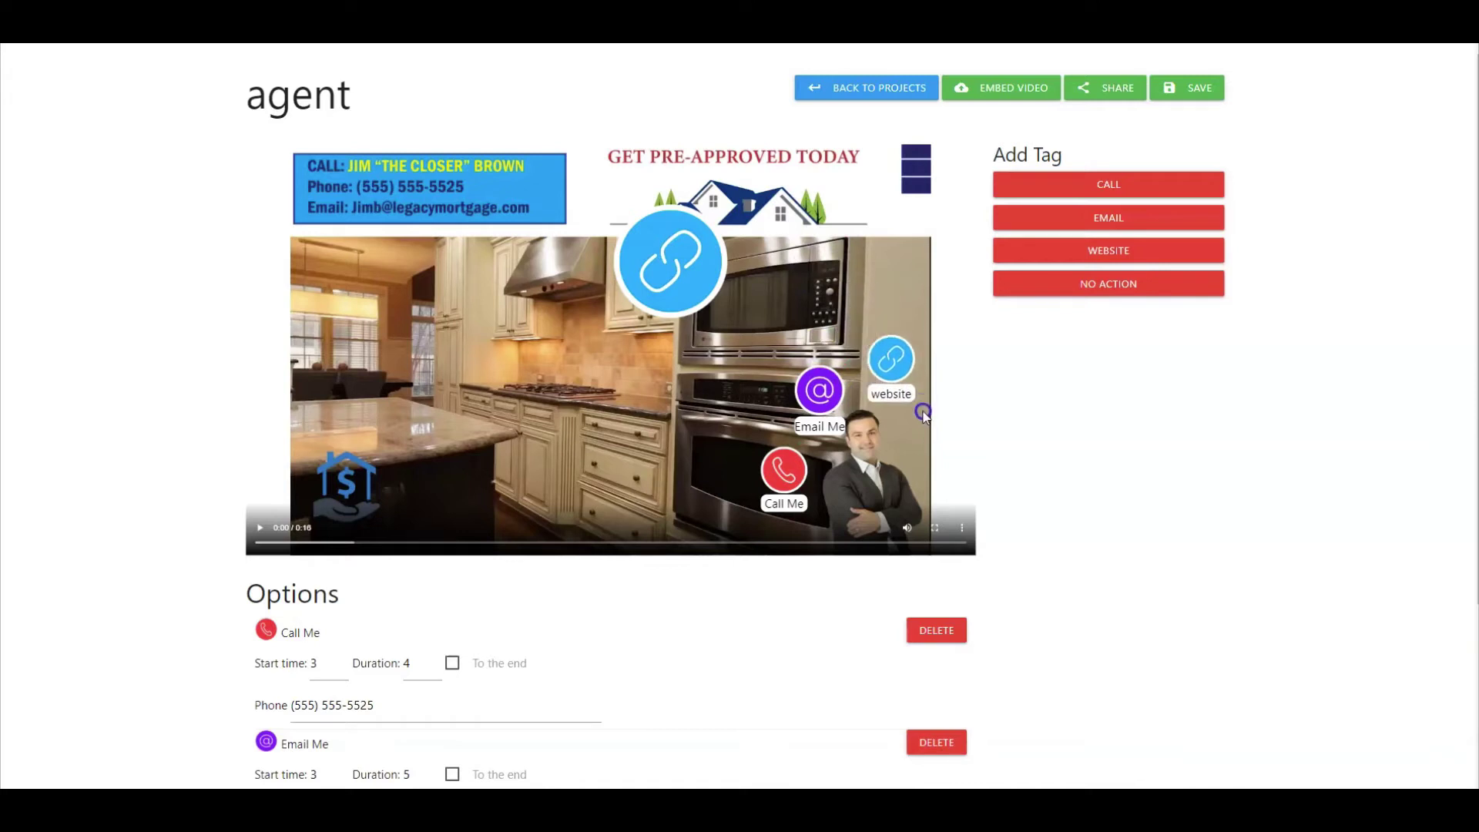
left_click(927, 418)
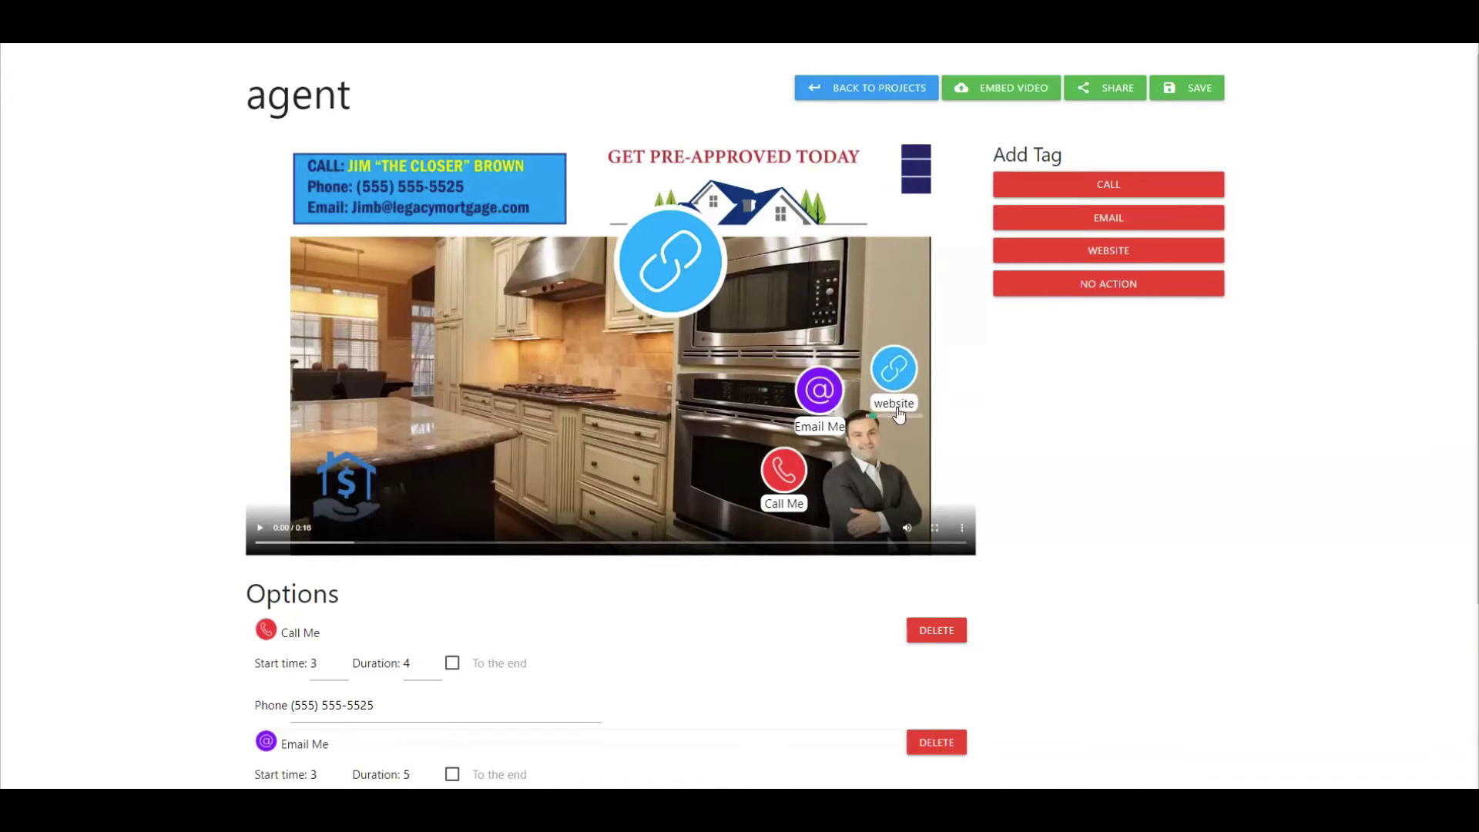
Delete the untitled no-action tag from the video's tag options.
scroll(1006, 517, "down", 3)
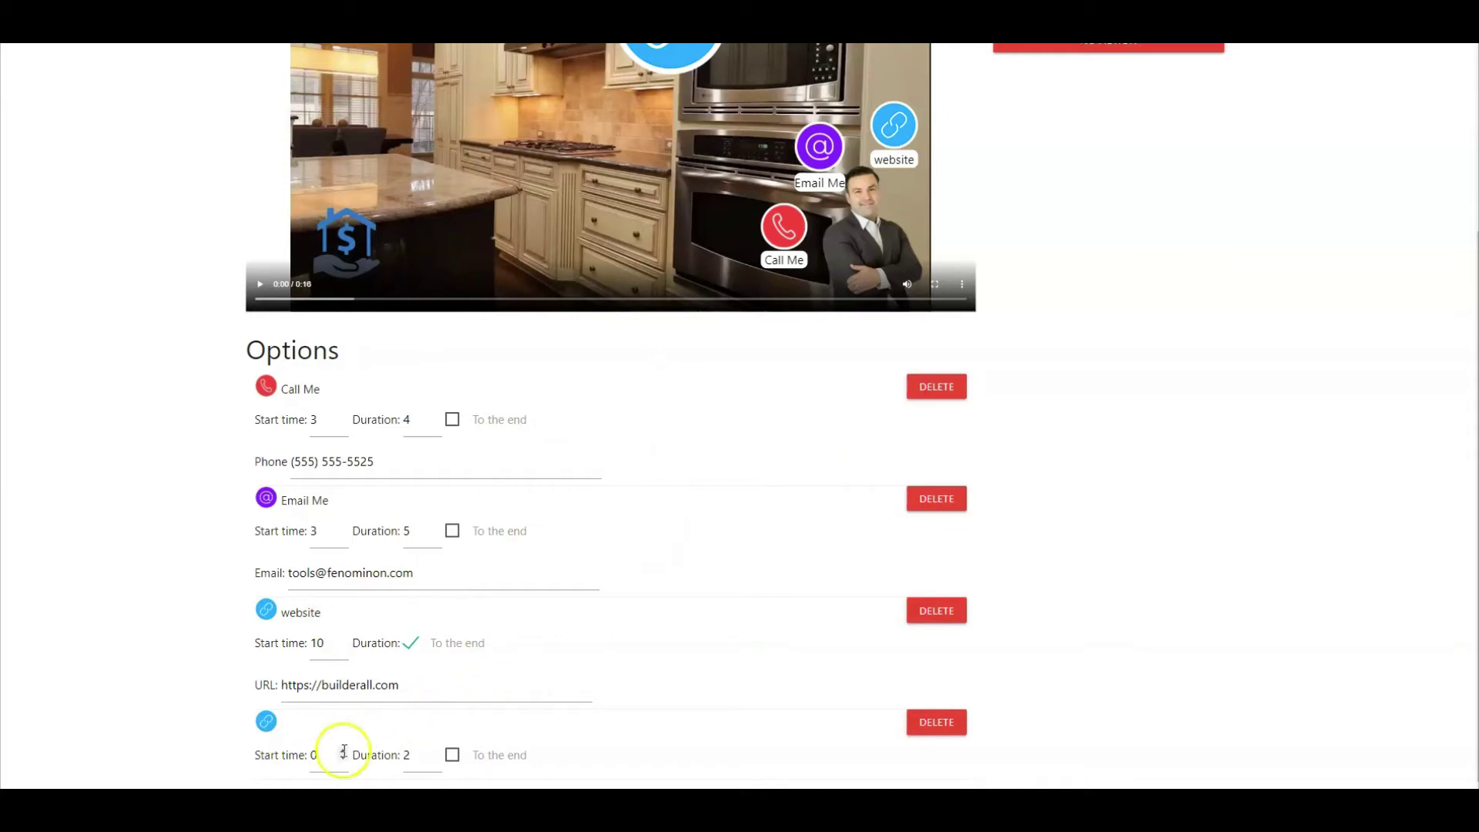
left_click(937, 729)
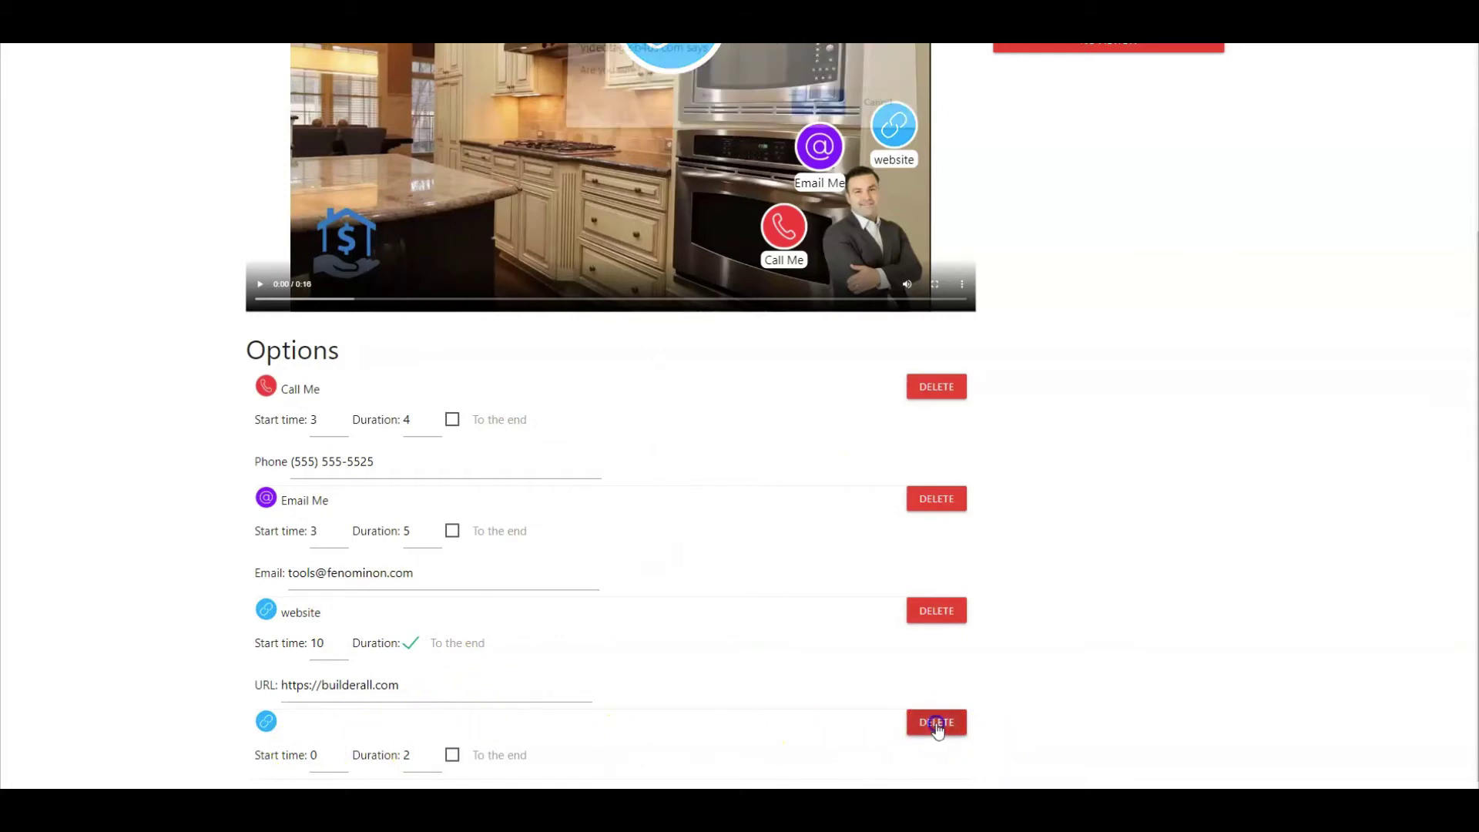
left_click(821, 116)
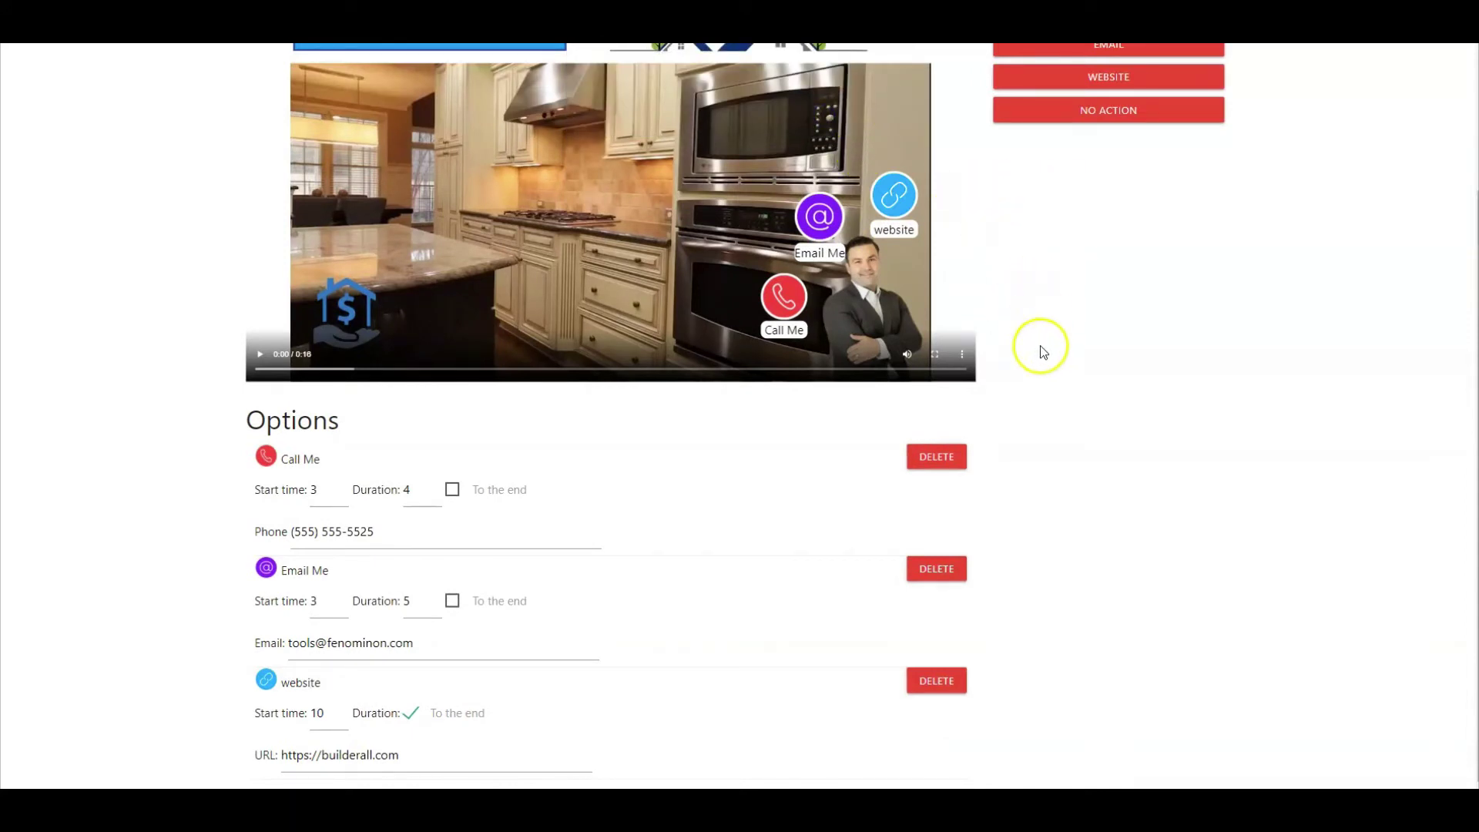
Save the agent project with its call, email and website tags.
scroll(1007, 420, "up", 1)
scroll(1011, 424, "up", 2)
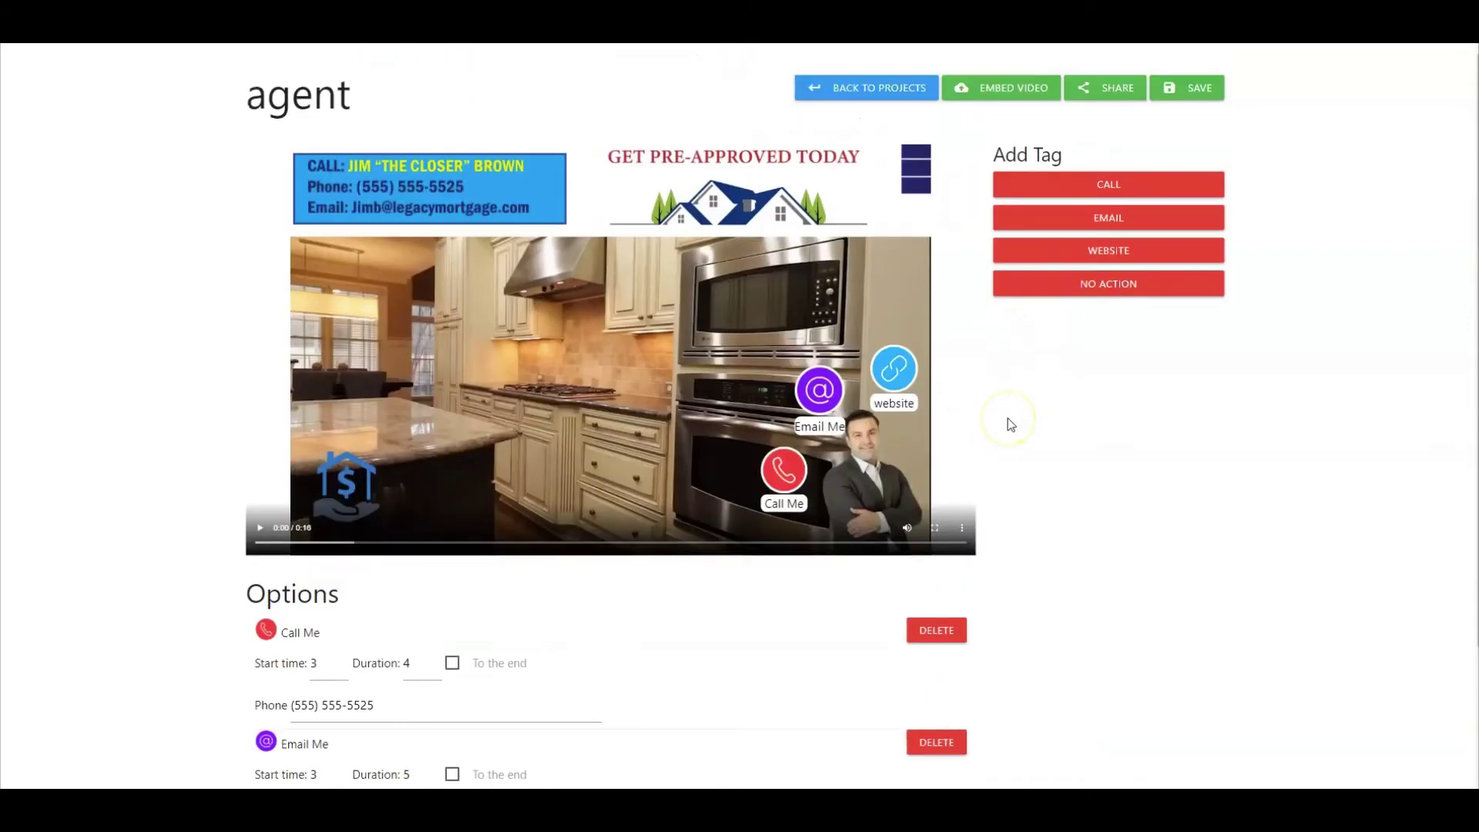
left_click(1198, 89)
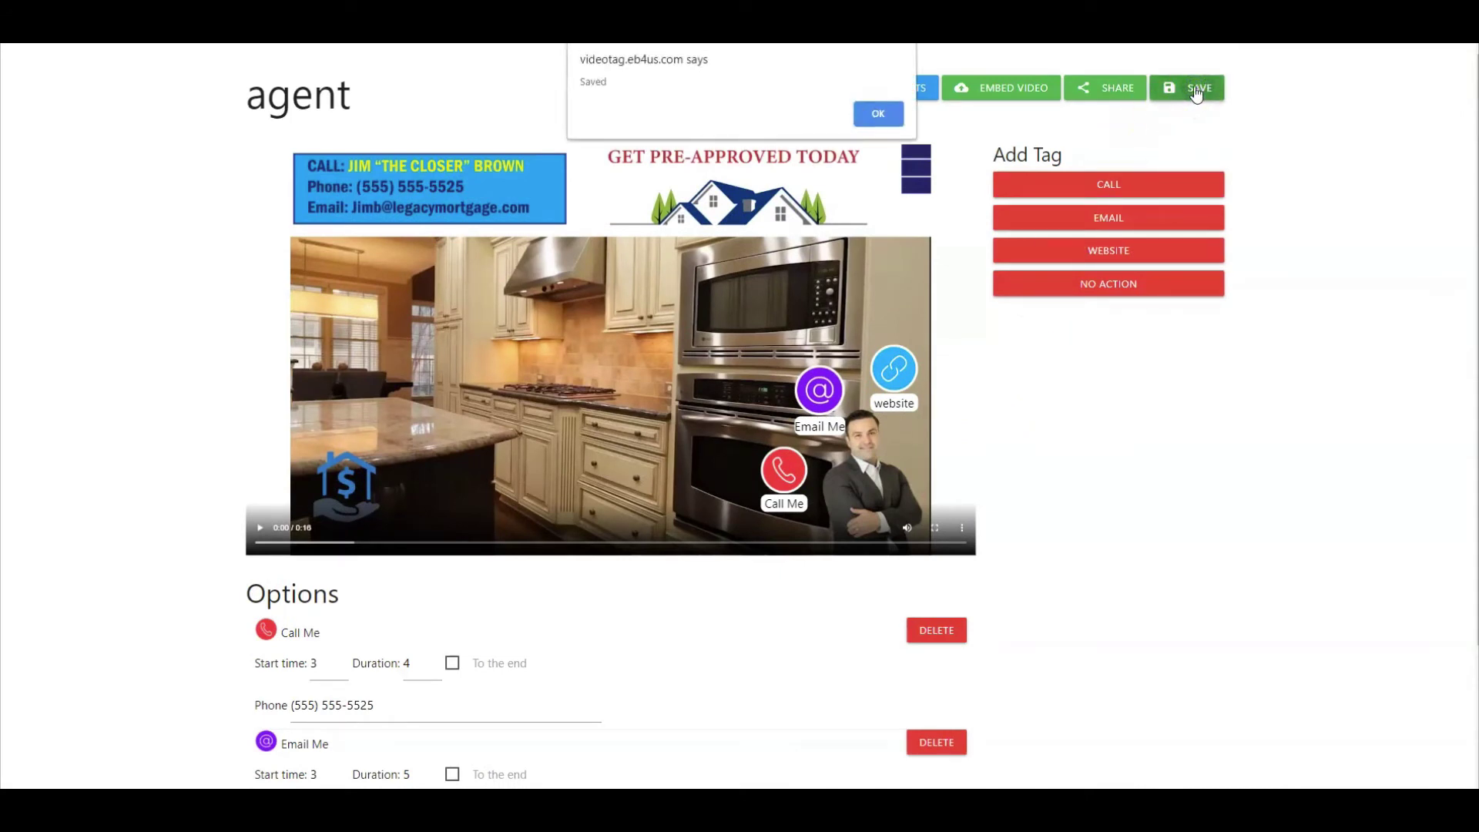
left_click(886, 113)
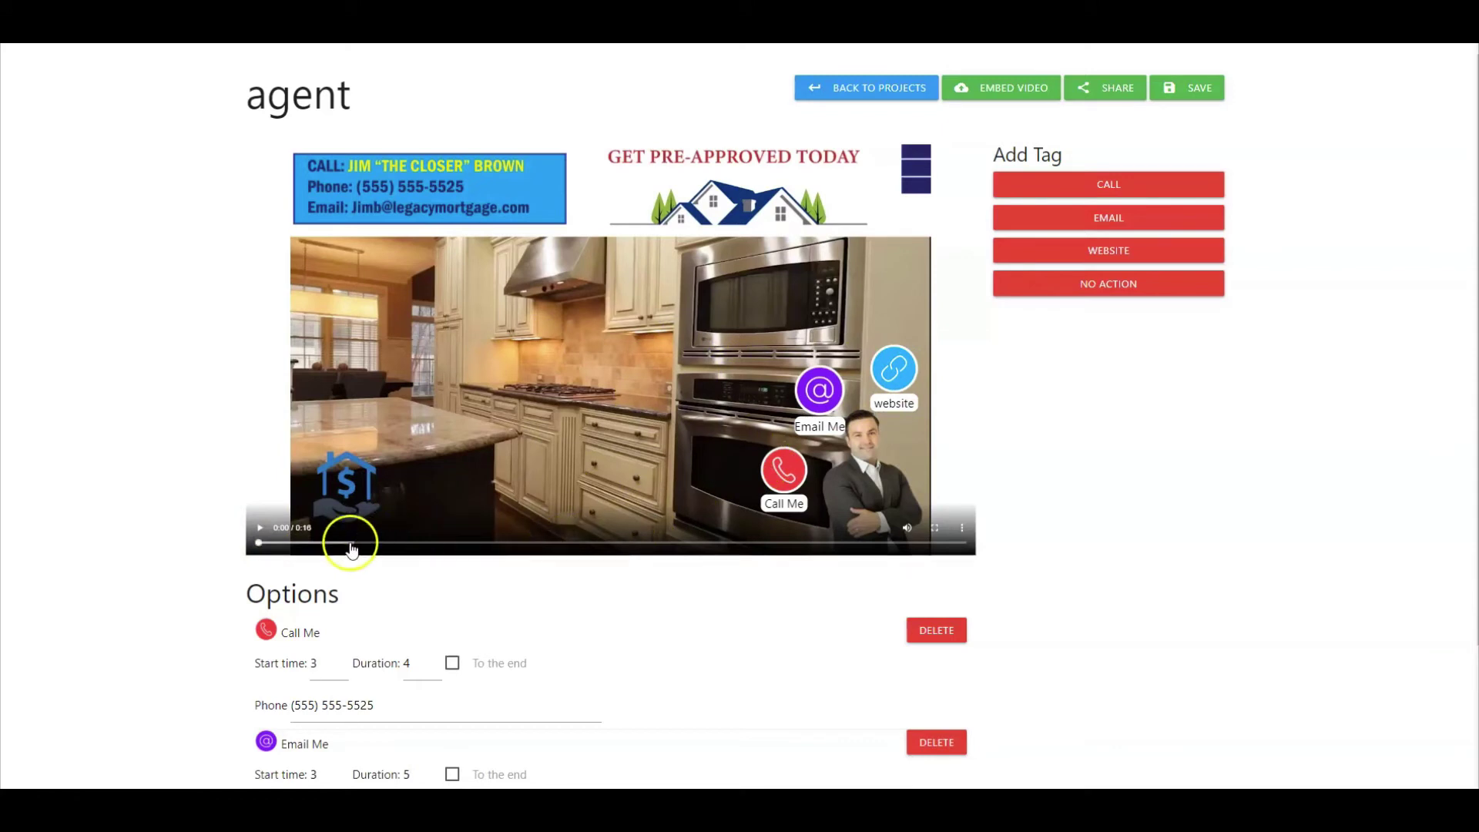
Play the tagged video in the editor to check when each tag appears, and pause it near the end.
left_click(258, 530)
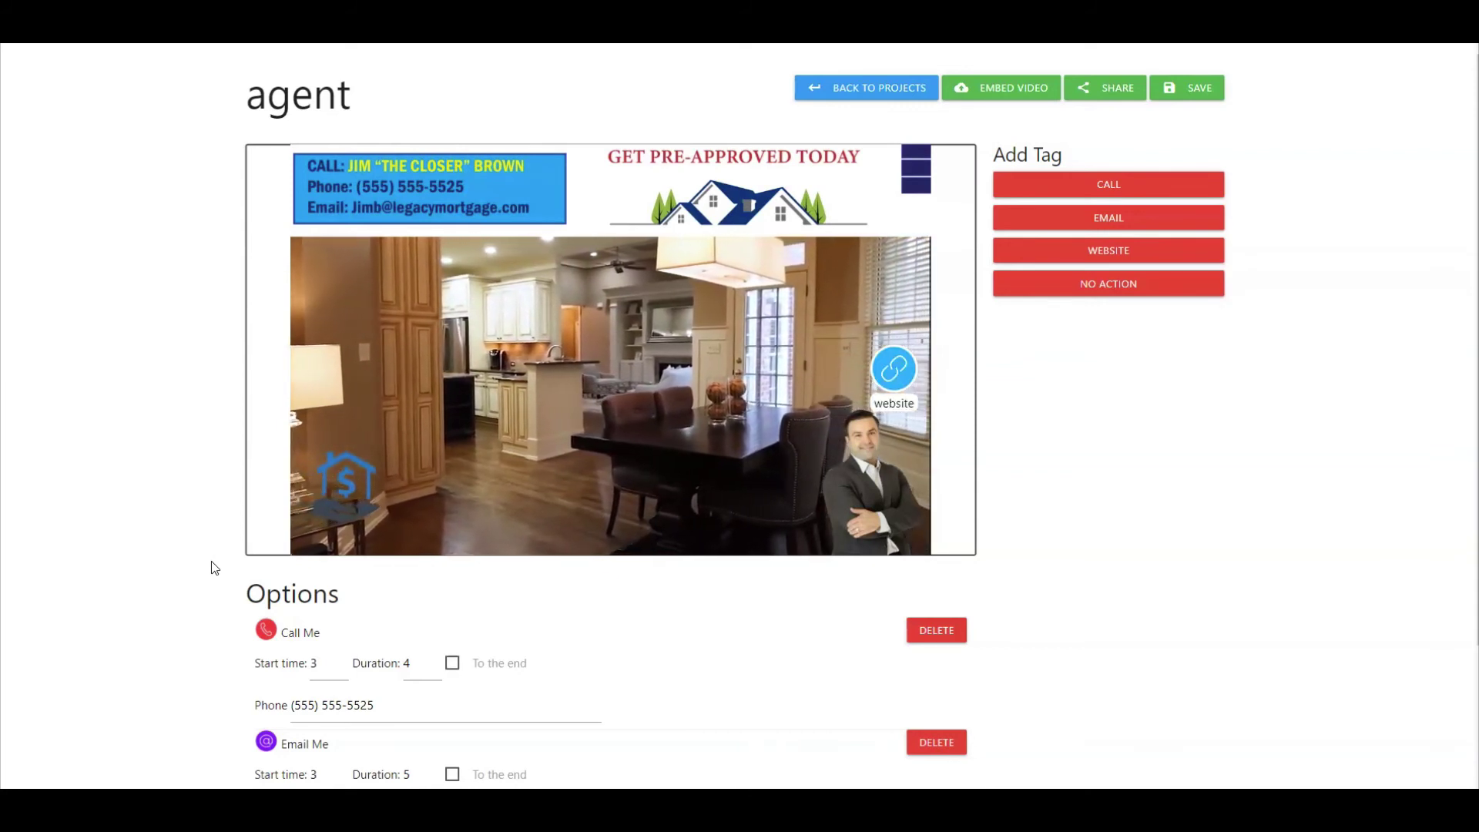
mouse_move(290, 495)
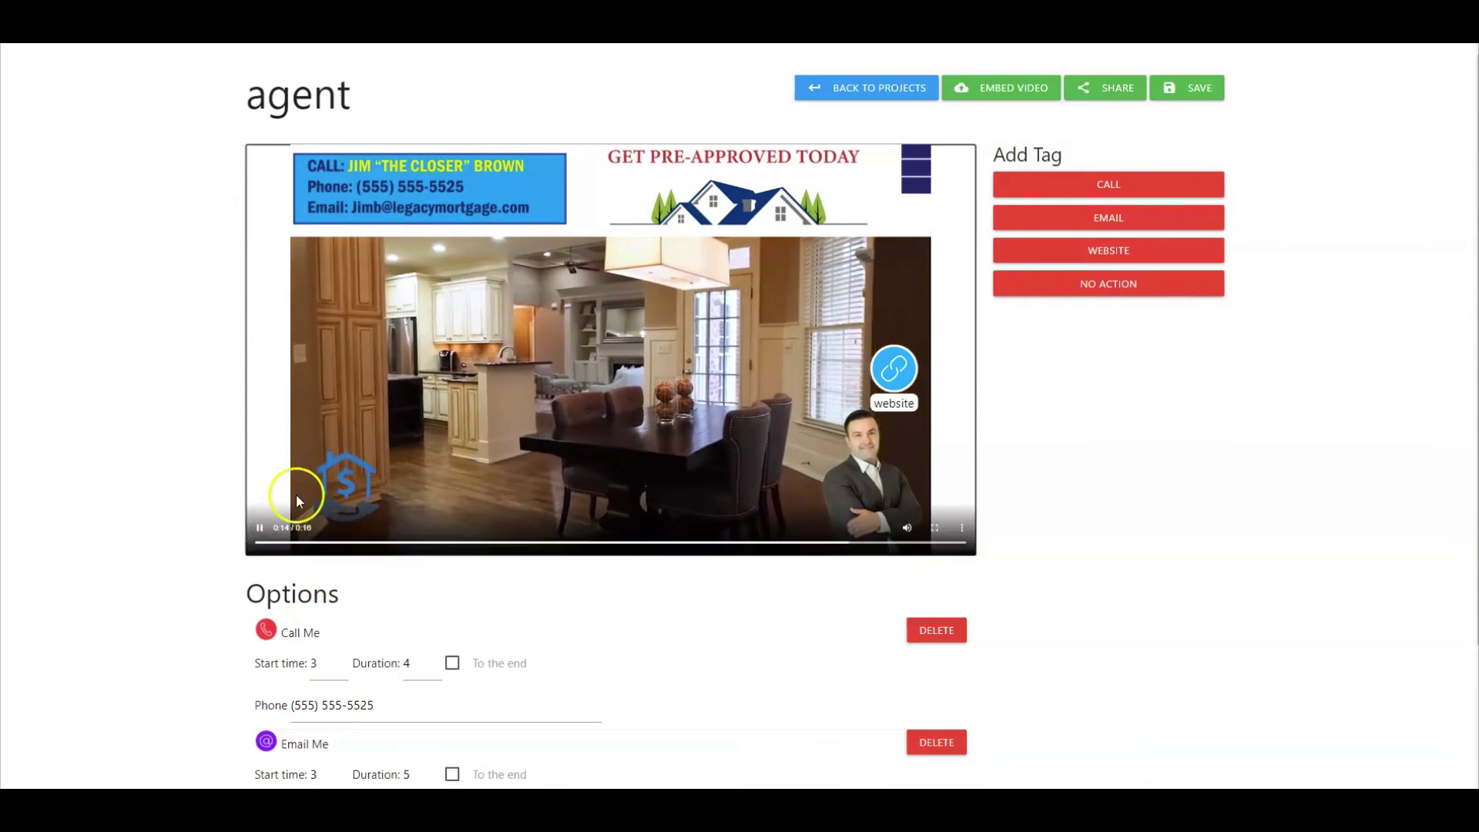
left_click(261, 541)
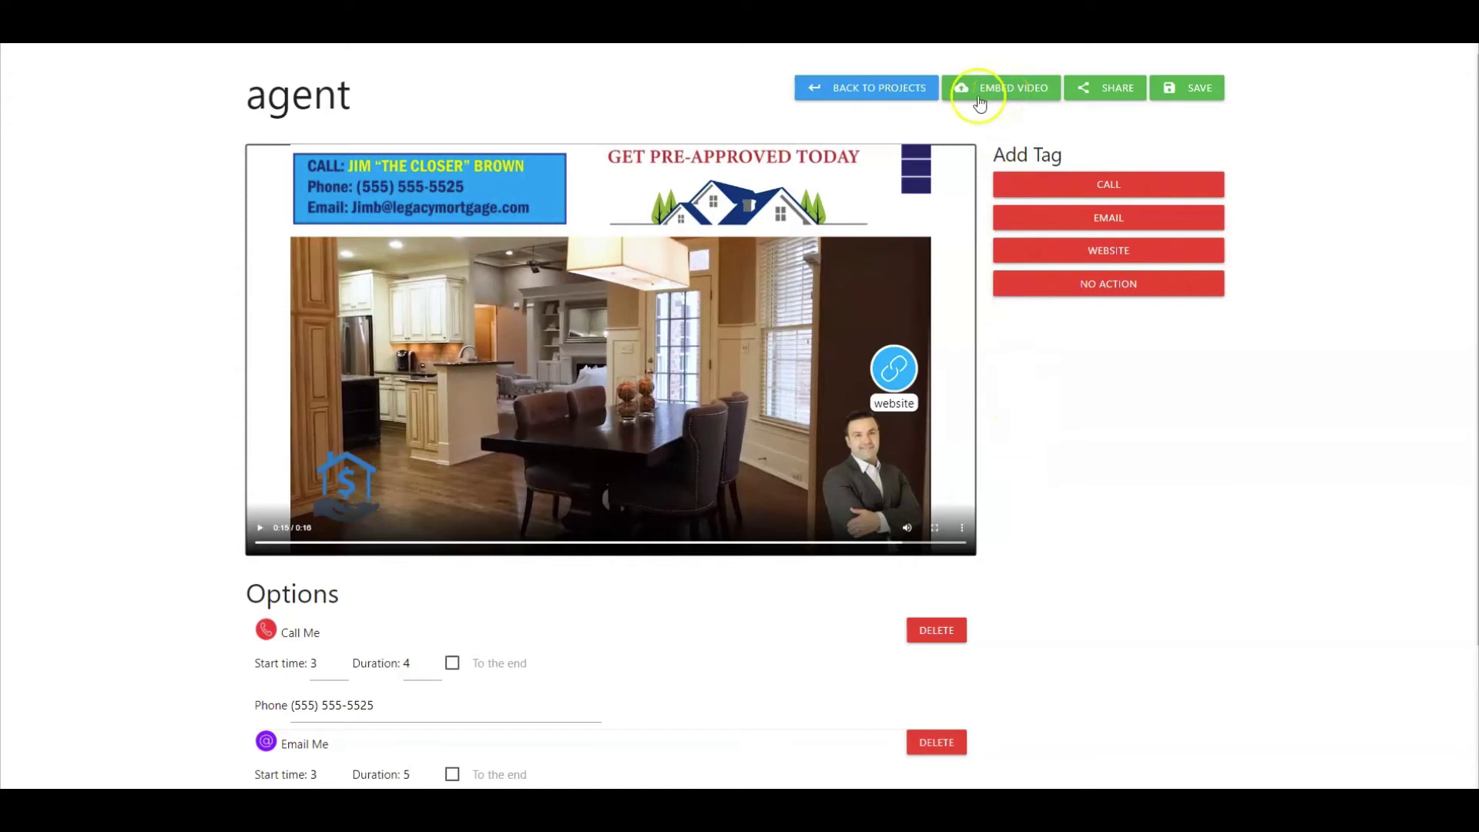
Open the video's embed options and copy its player link for websites or social sharing.
left_click(1011, 98)
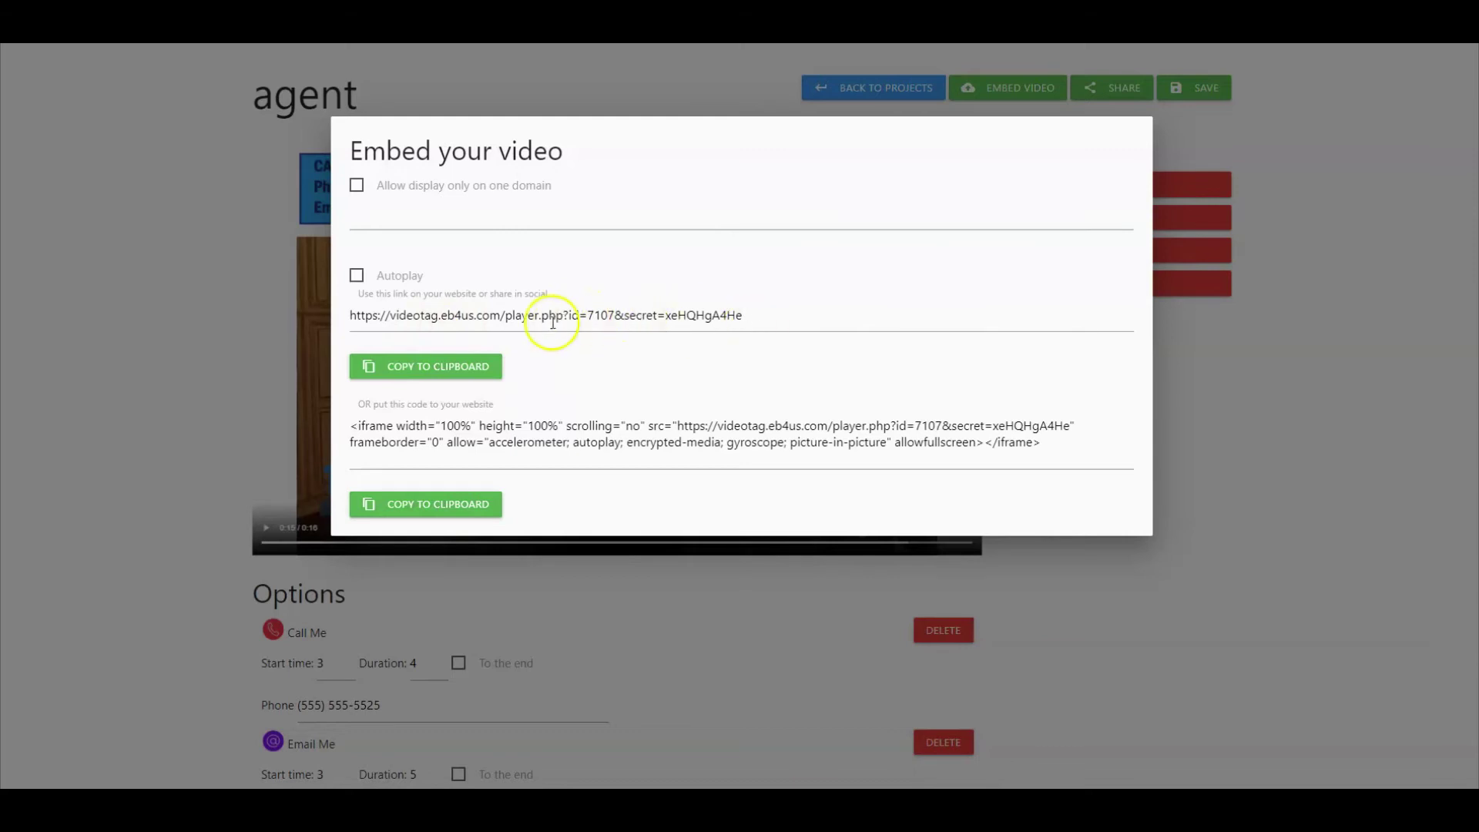
left_click(423, 371)
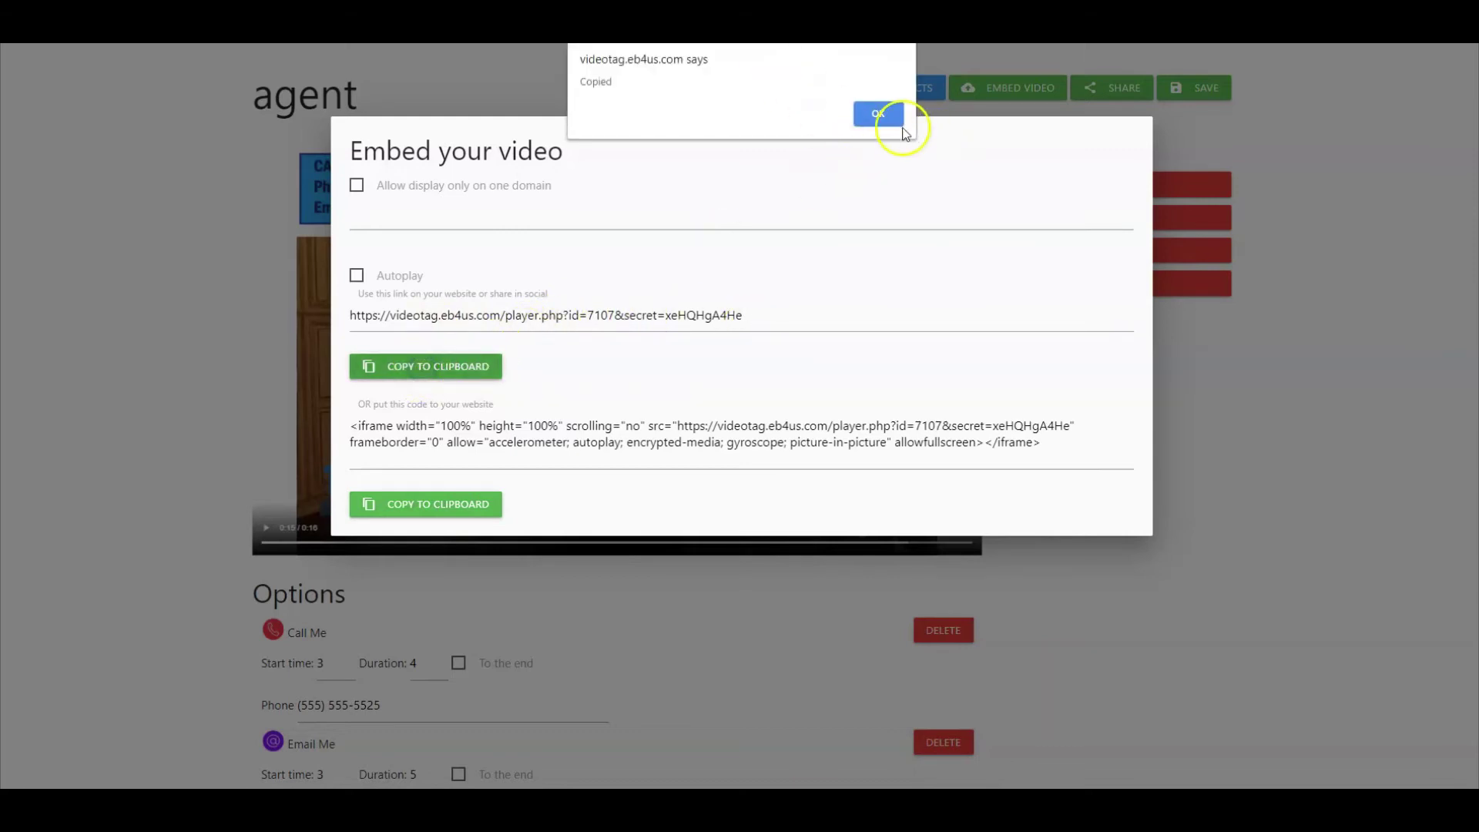
left_click(877, 112)
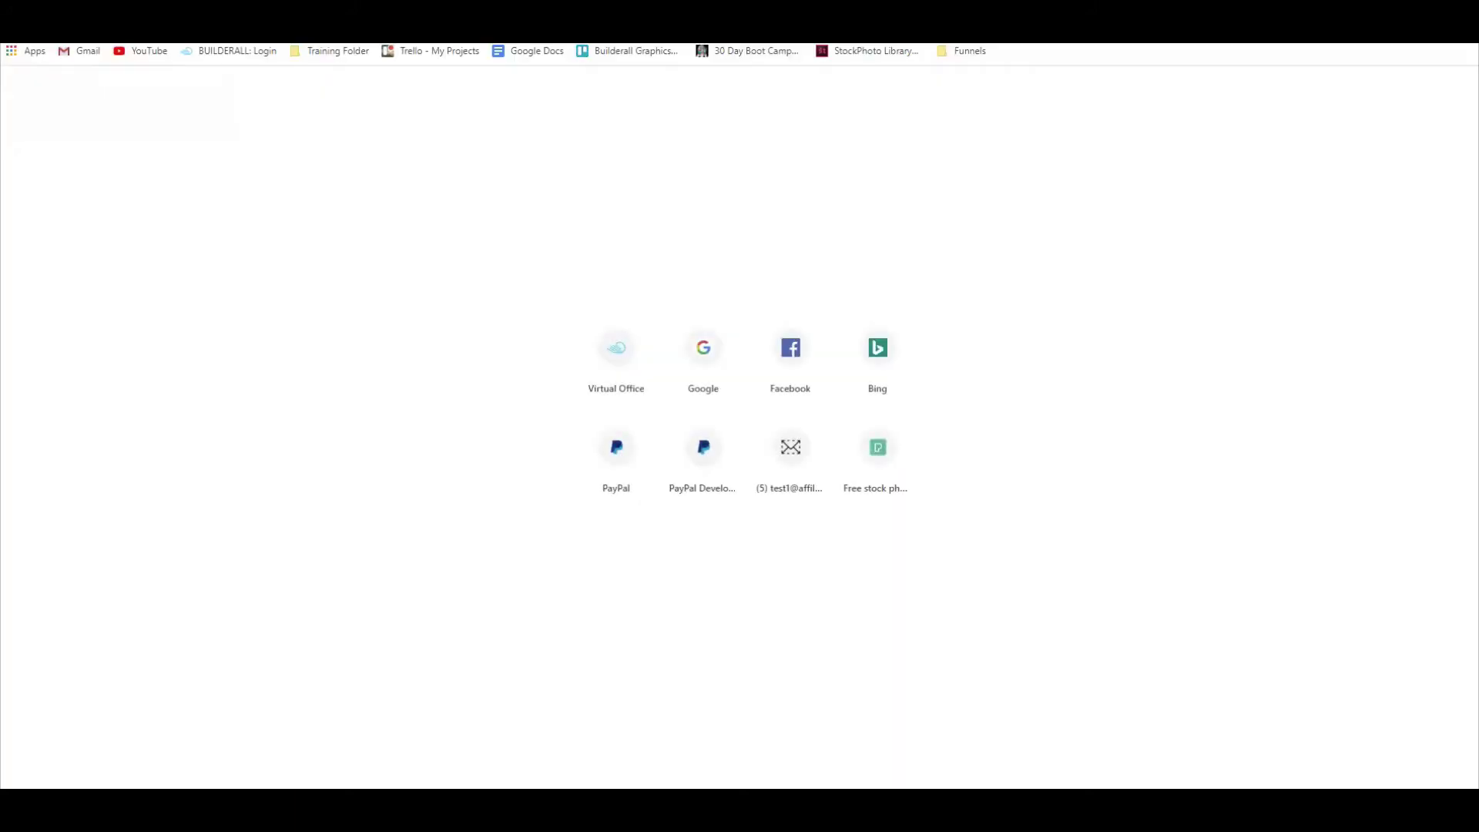
Load the copied player link in a new browser tab, play the video and follow its website tag.
right_click(710, 35)
left_click(738, 133)
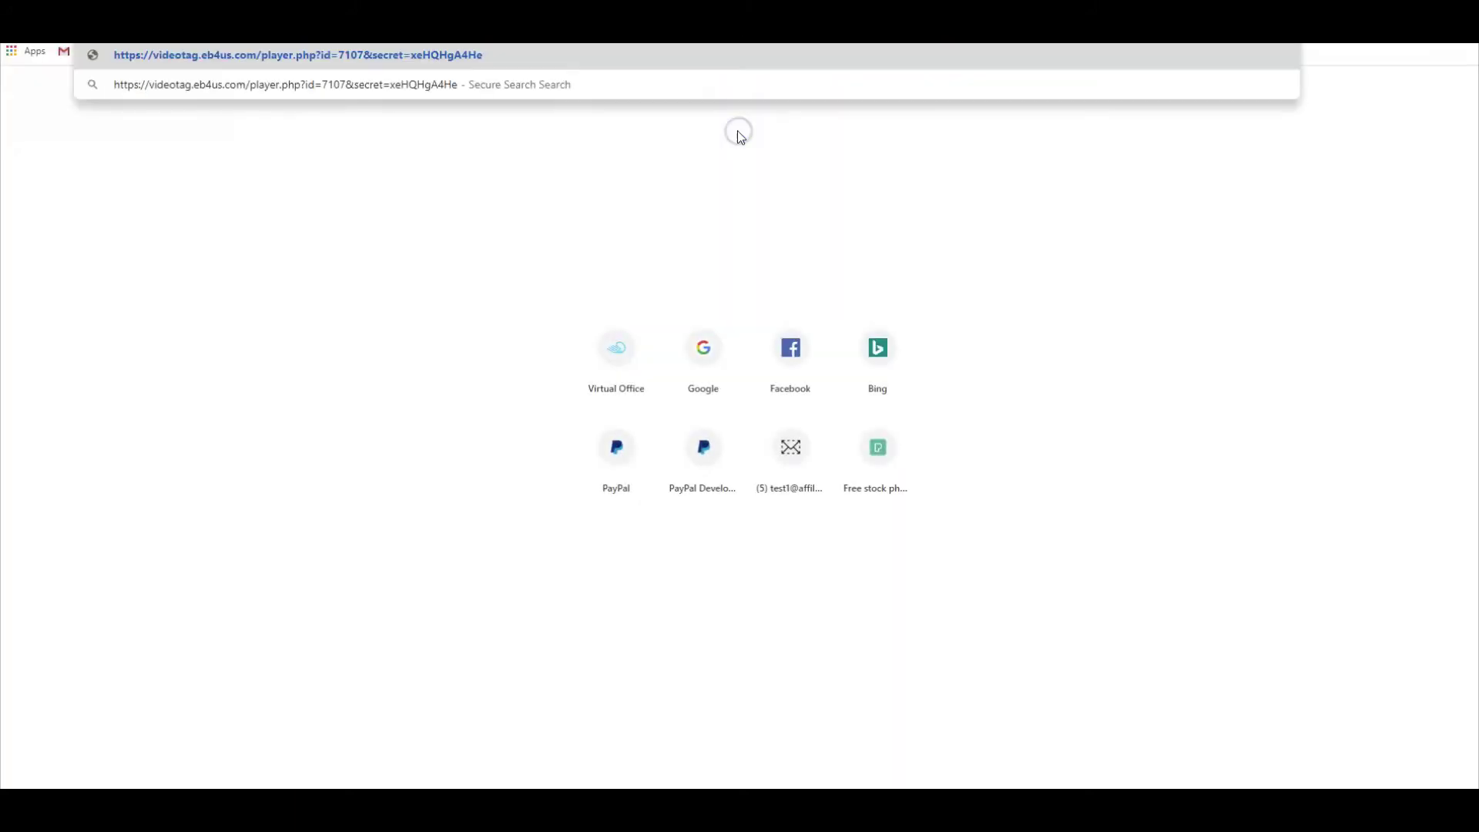
key("Return")
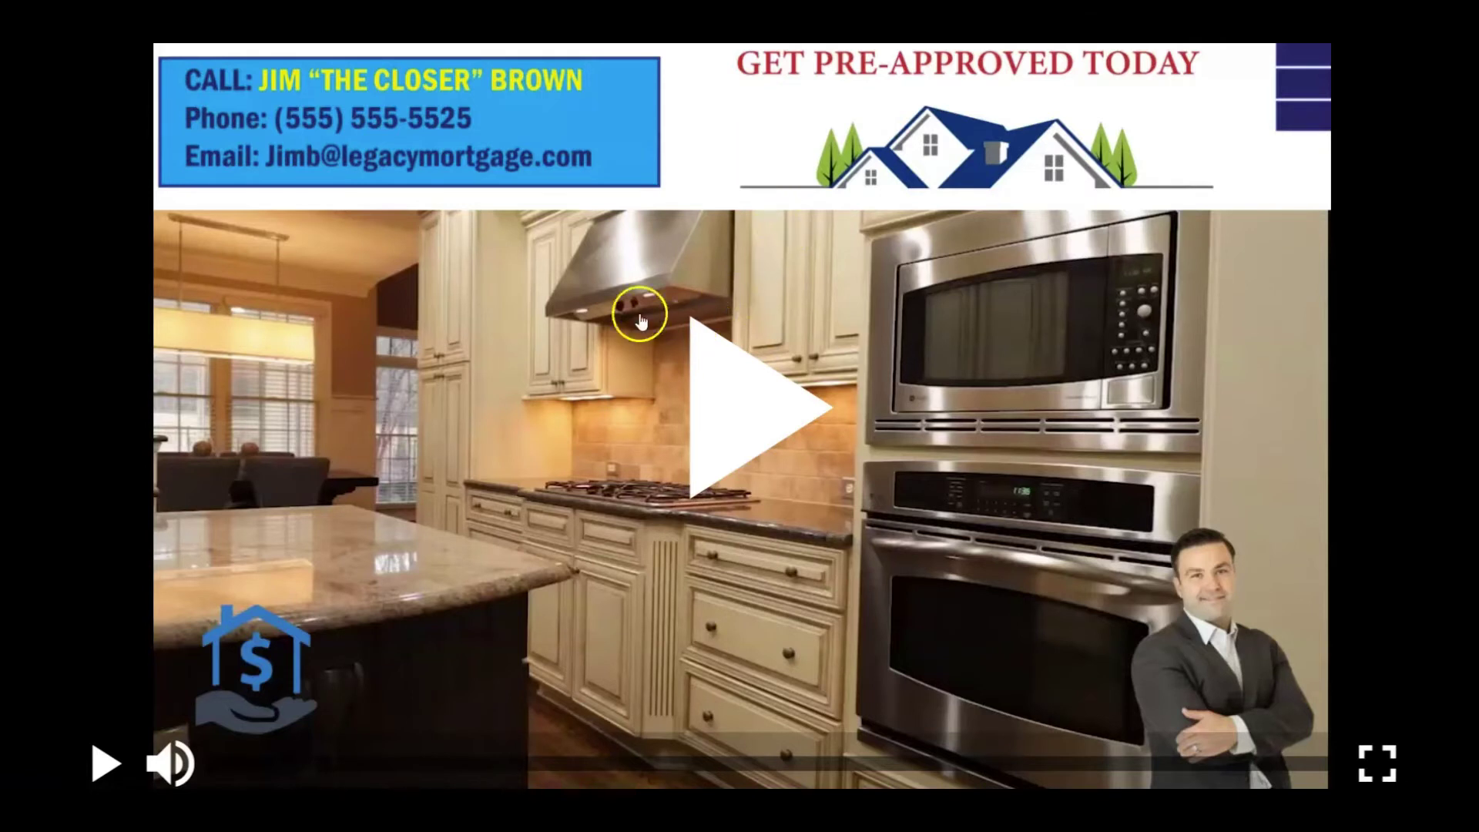
left_click(772, 383)
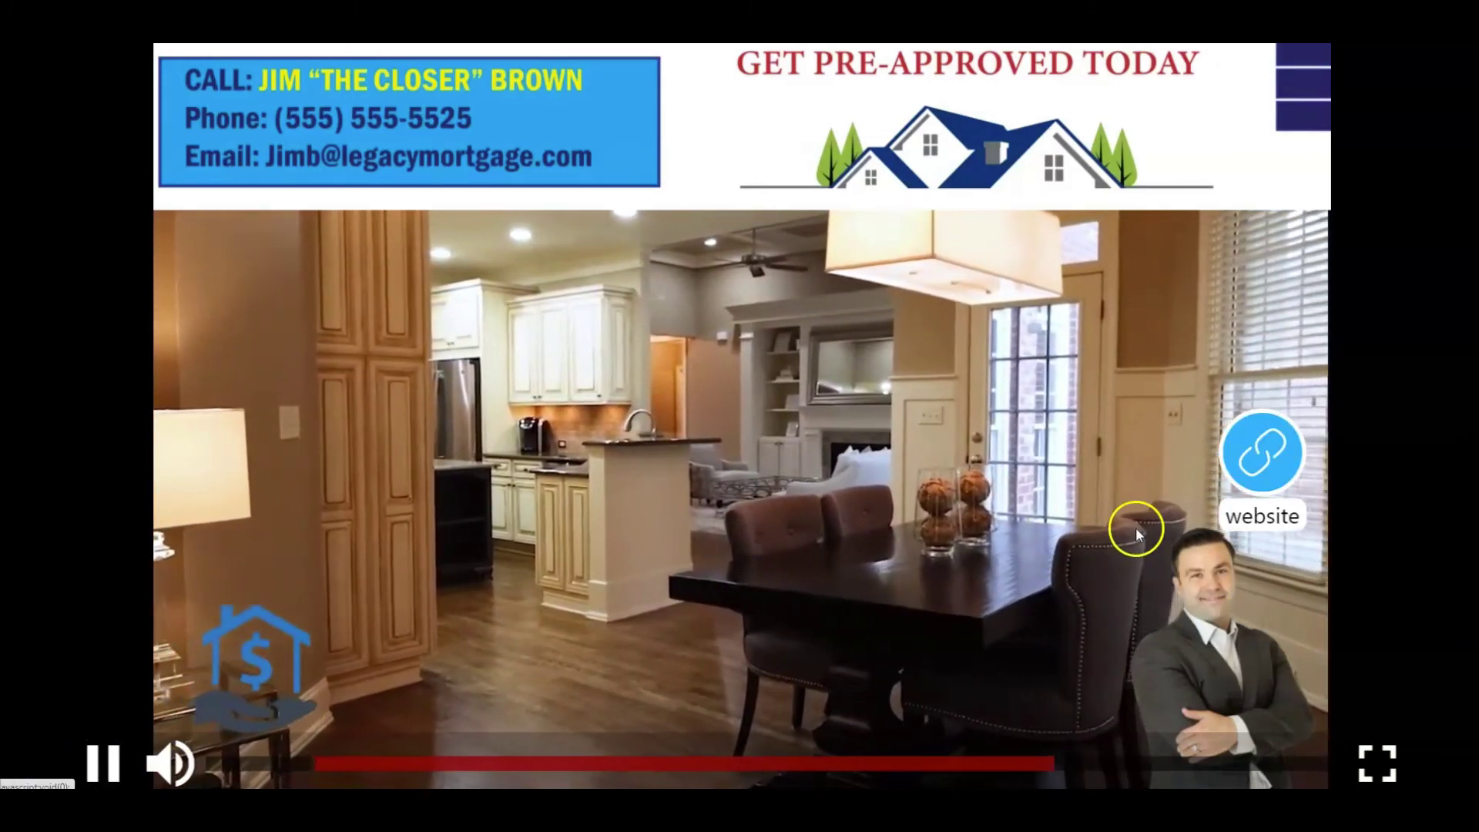
left_click(1273, 468)
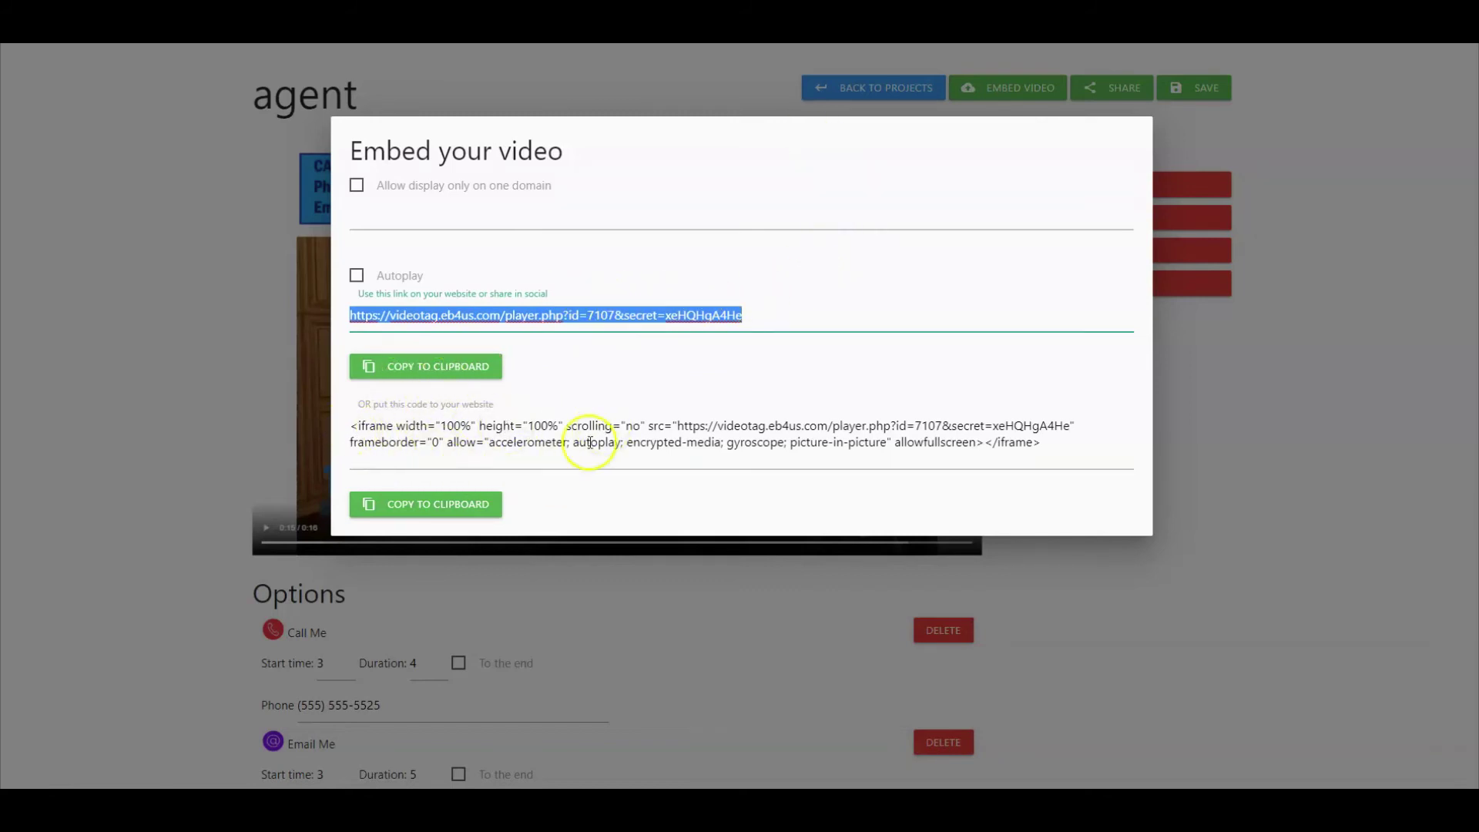
Copy the video's iframe embed code to the clipboard.
left_click(414, 508)
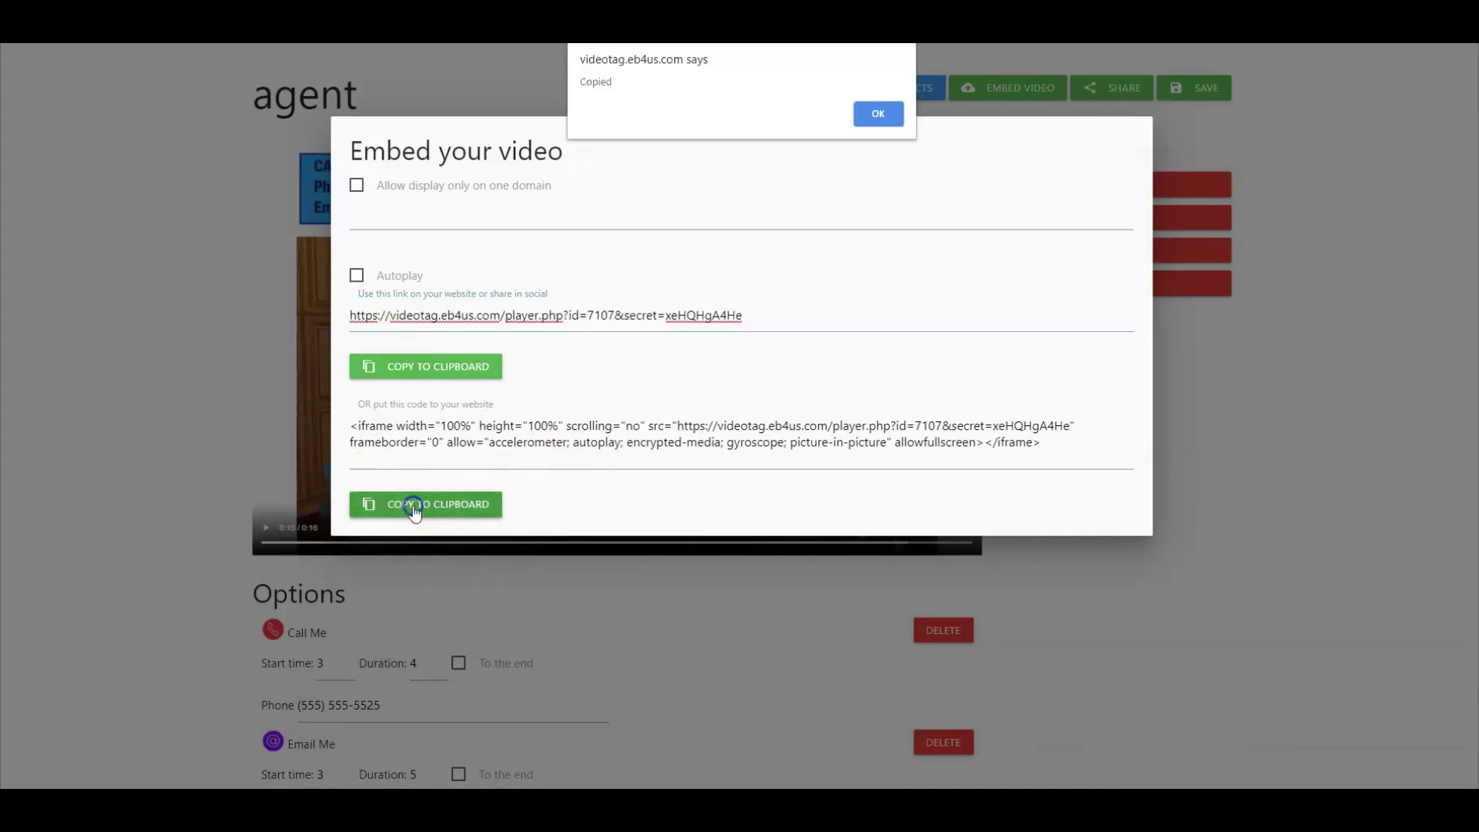
left_click(878, 113)
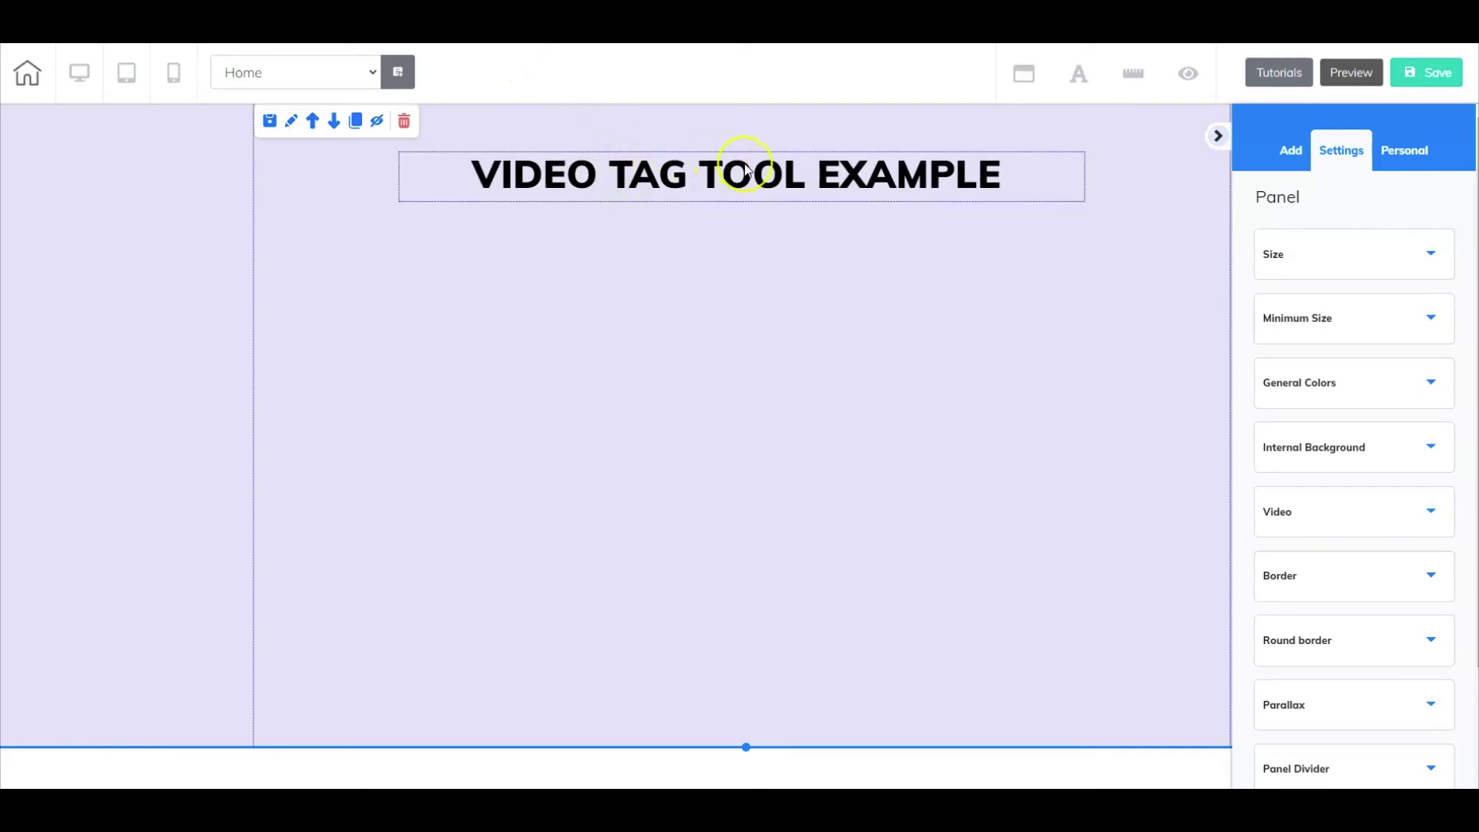
In the Builderall page editor, add an Iframe element below the VIDEO TAG TOOL EXAMPLE heading.
left_click(1281, 151)
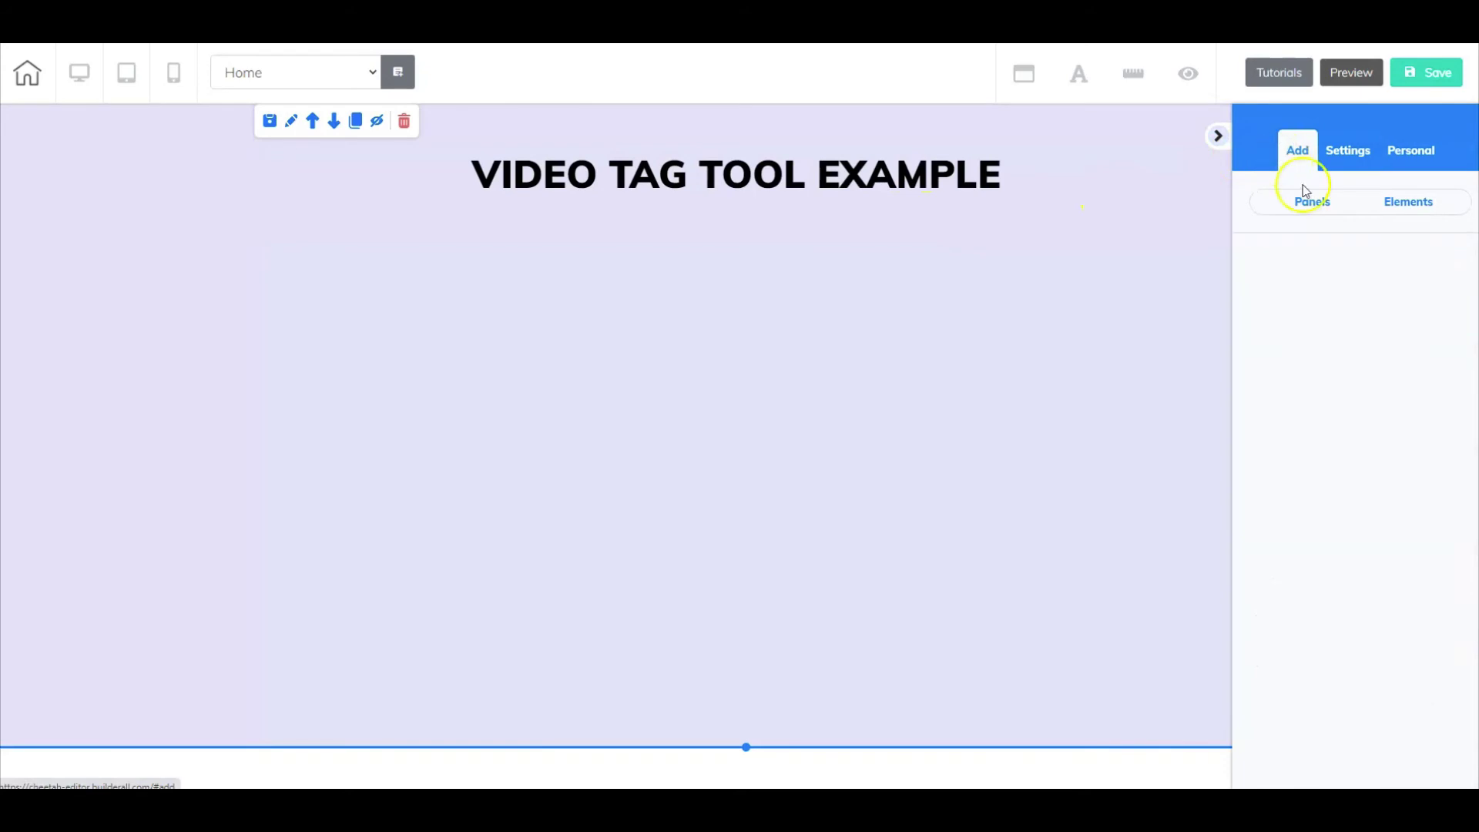
left_click(1413, 214)
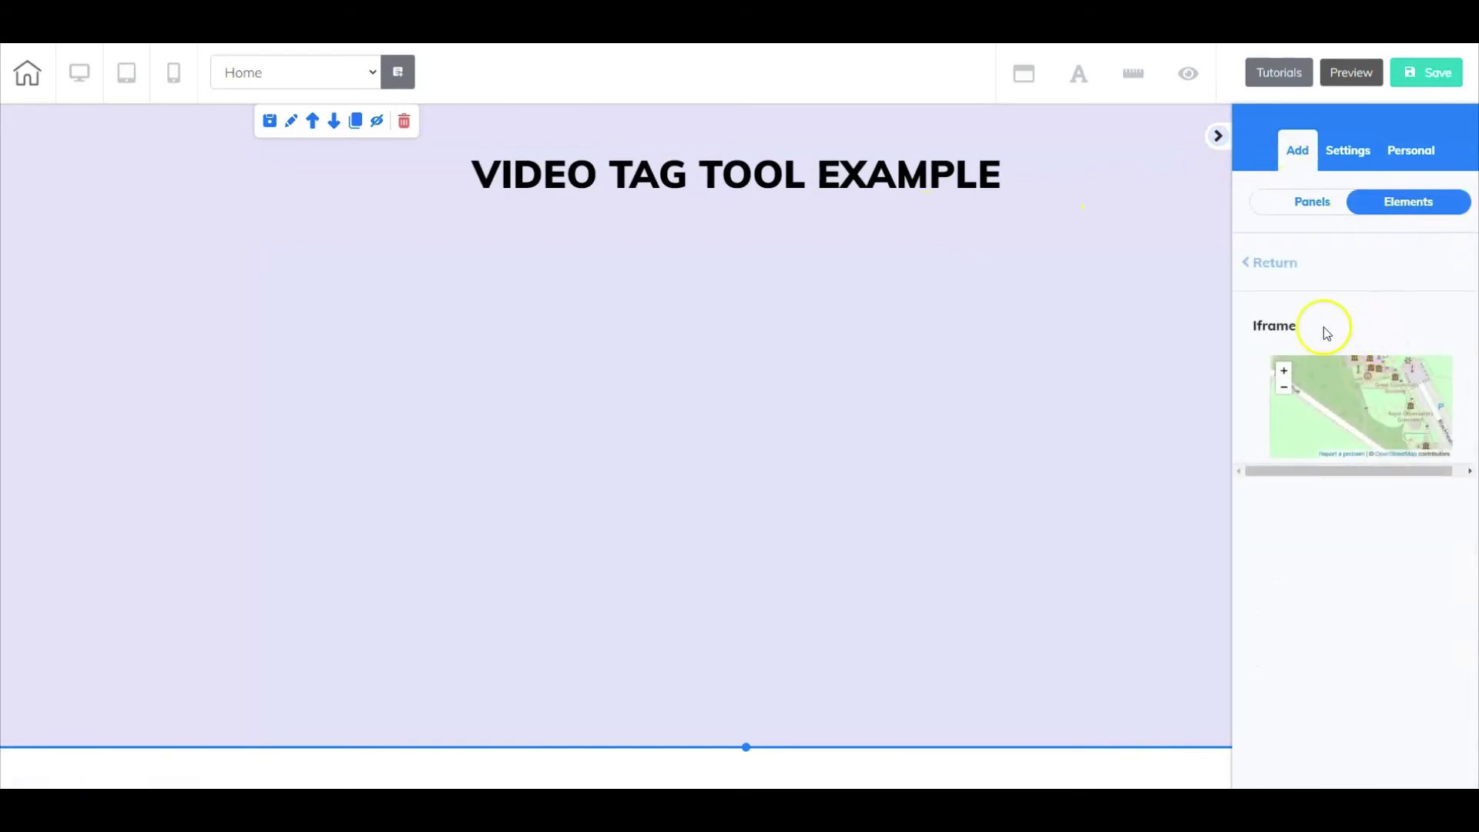
left_click(1257, 266)
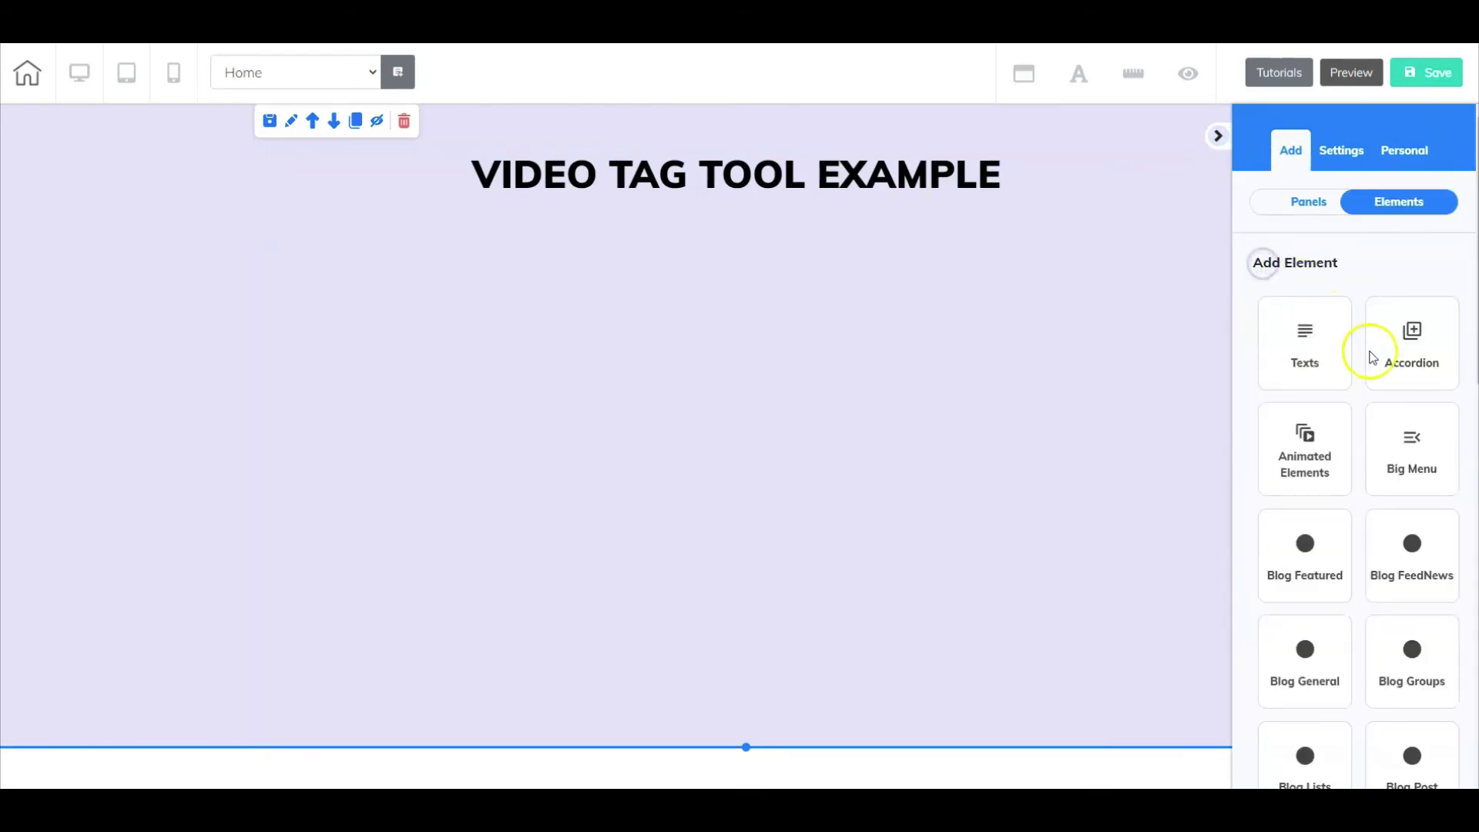
scroll(1398, 405, "down", 1)
scroll(1398, 405, "down", 9)
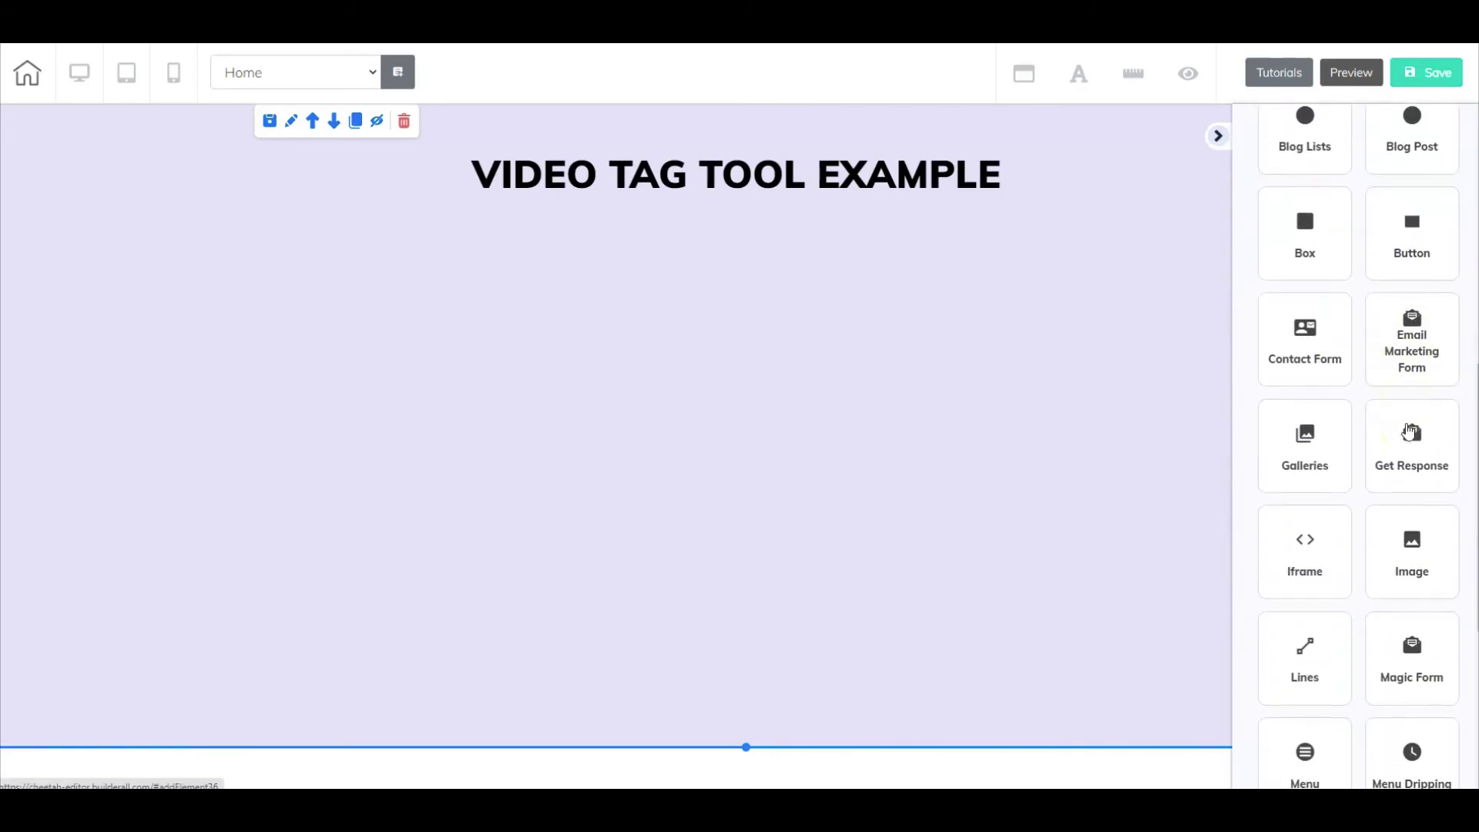
left_click(1307, 420)
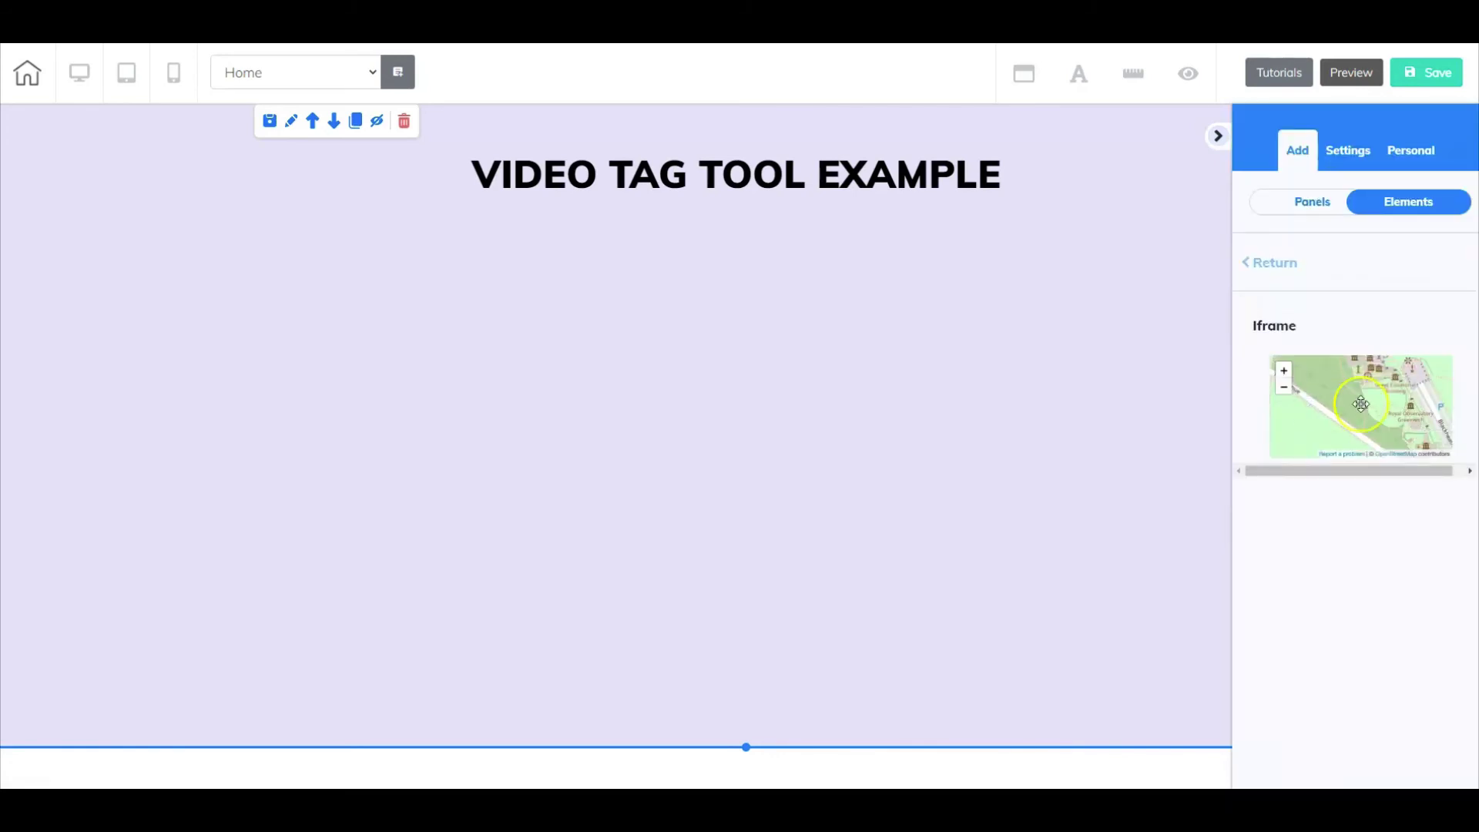
left_click_drag(1310, 408, 662, 324)
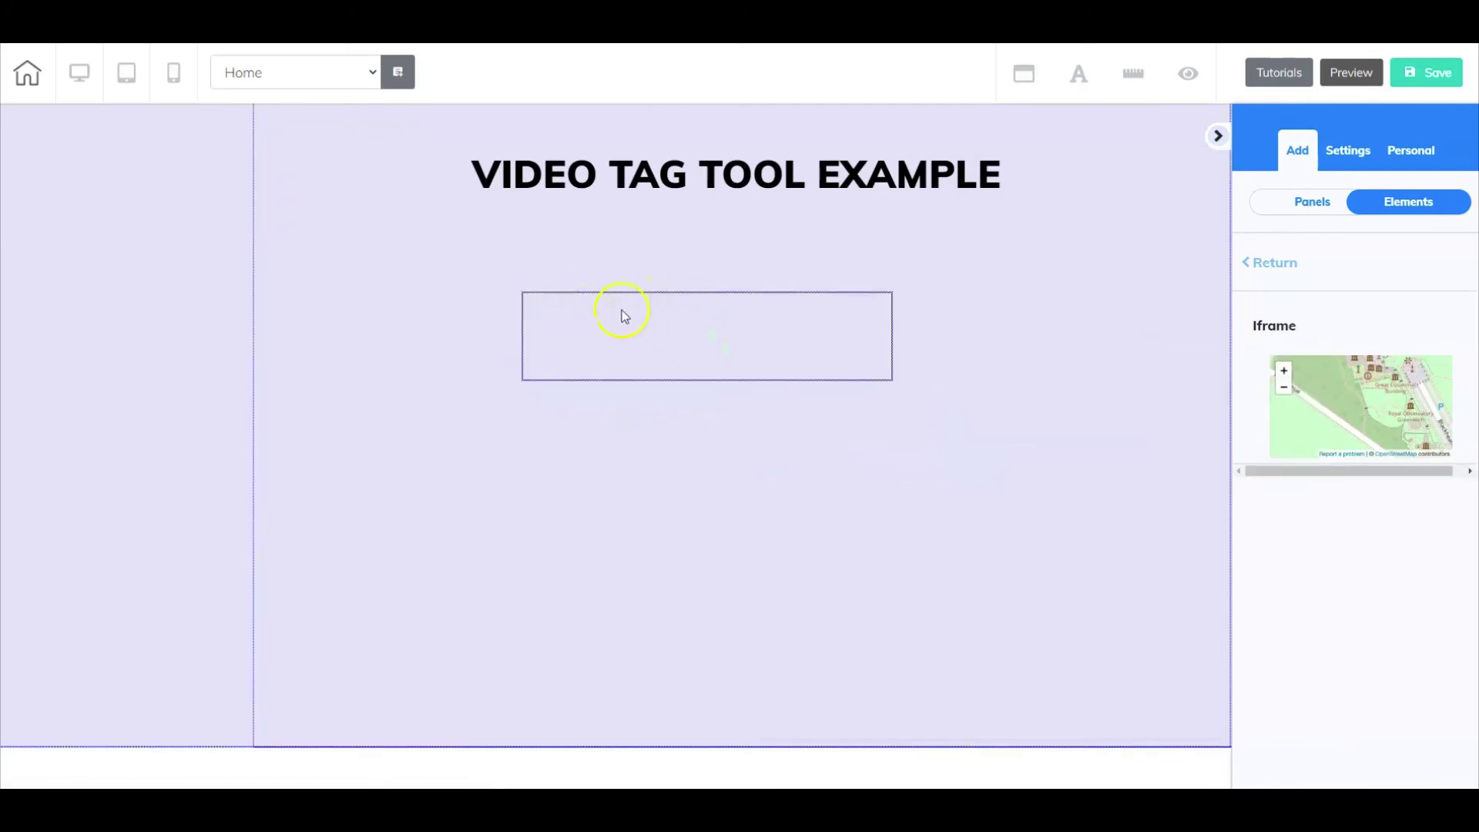
Paste the copied iframe code as the Iframe element's Embed Doc and apply it.
left_click(634, 315)
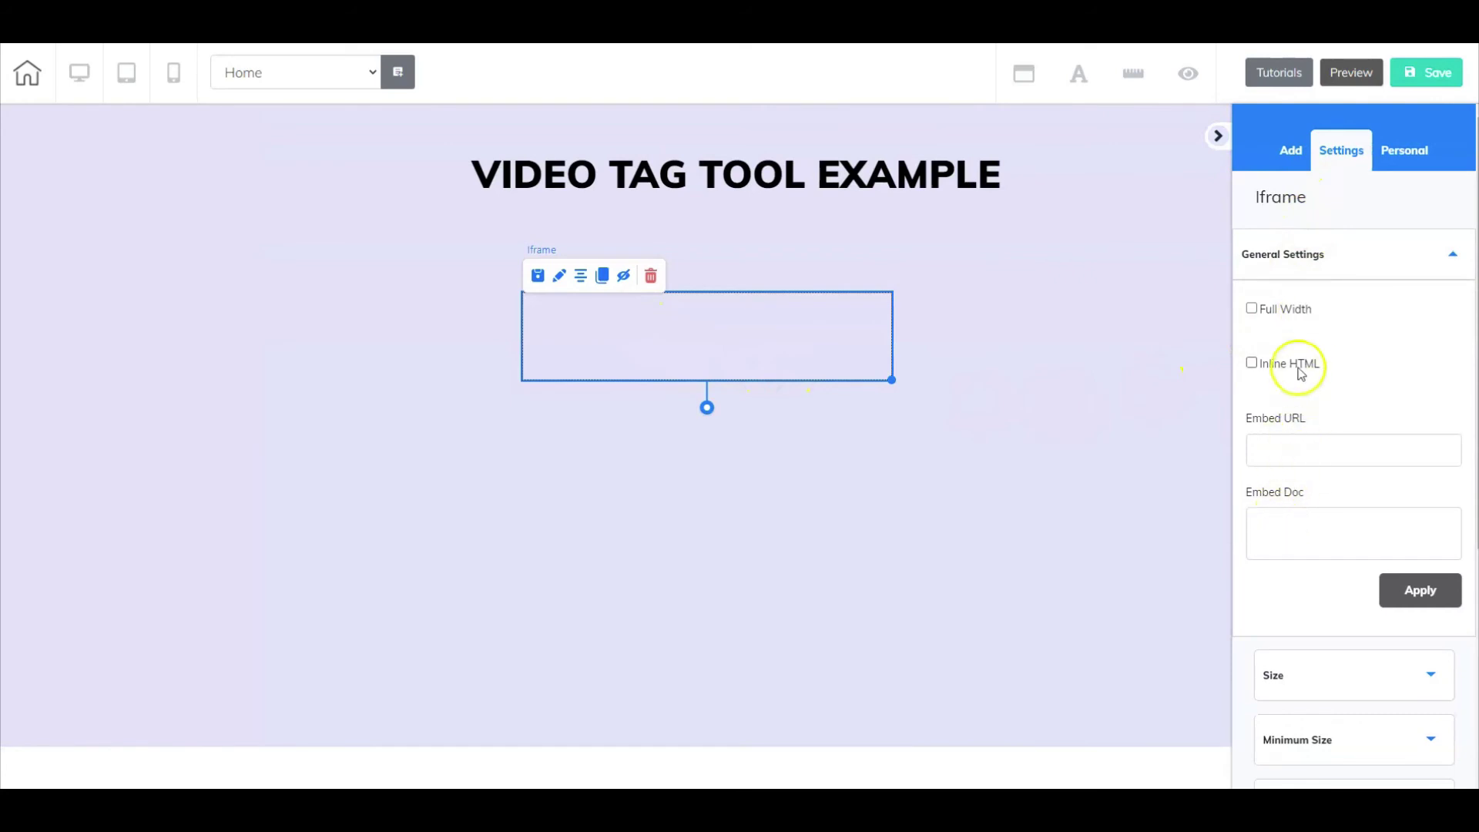
left_click(1310, 256)
left_click(1310, 257)
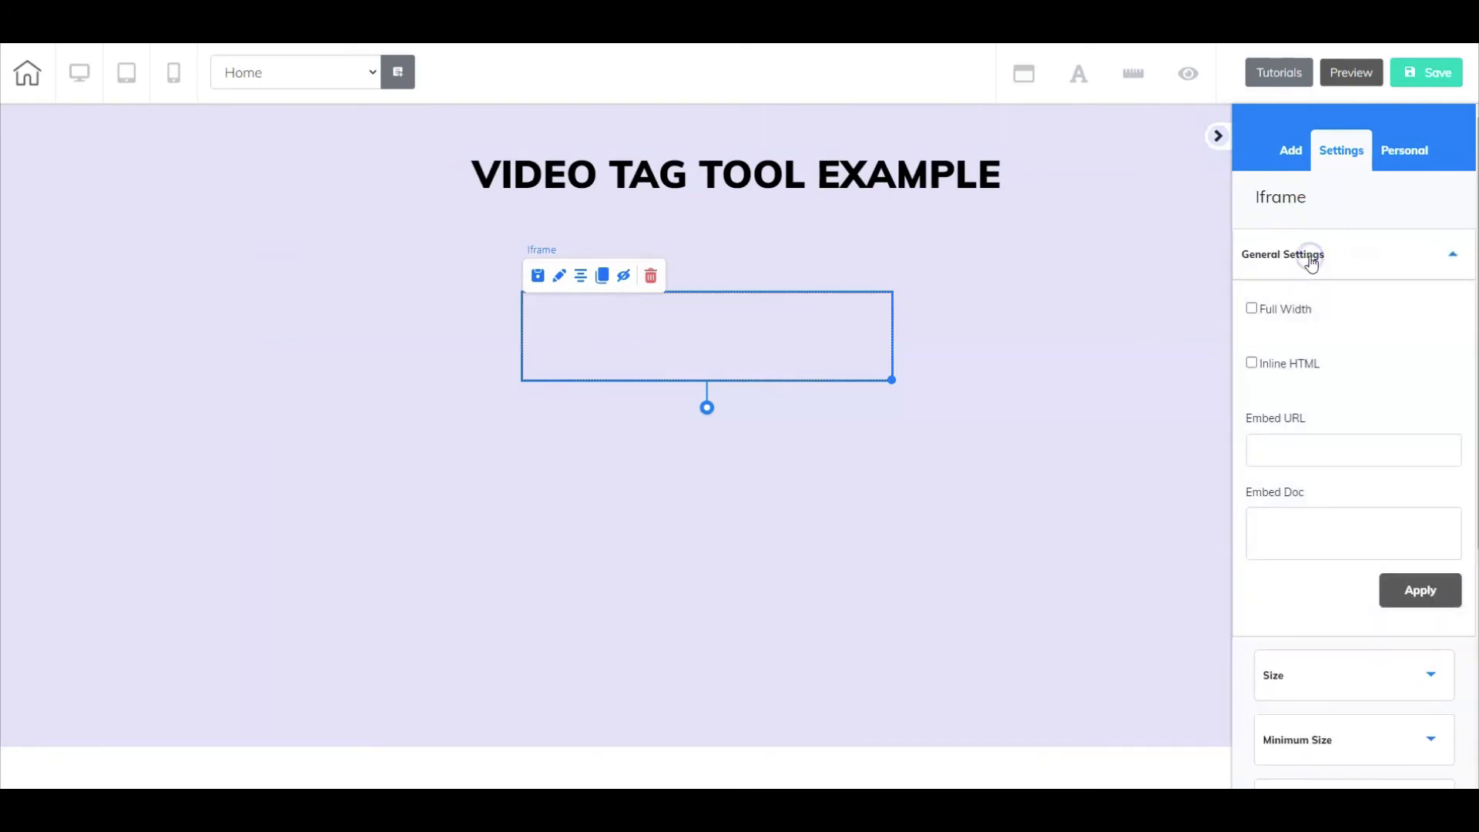
left_click(1301, 521)
key("ctrl+v")
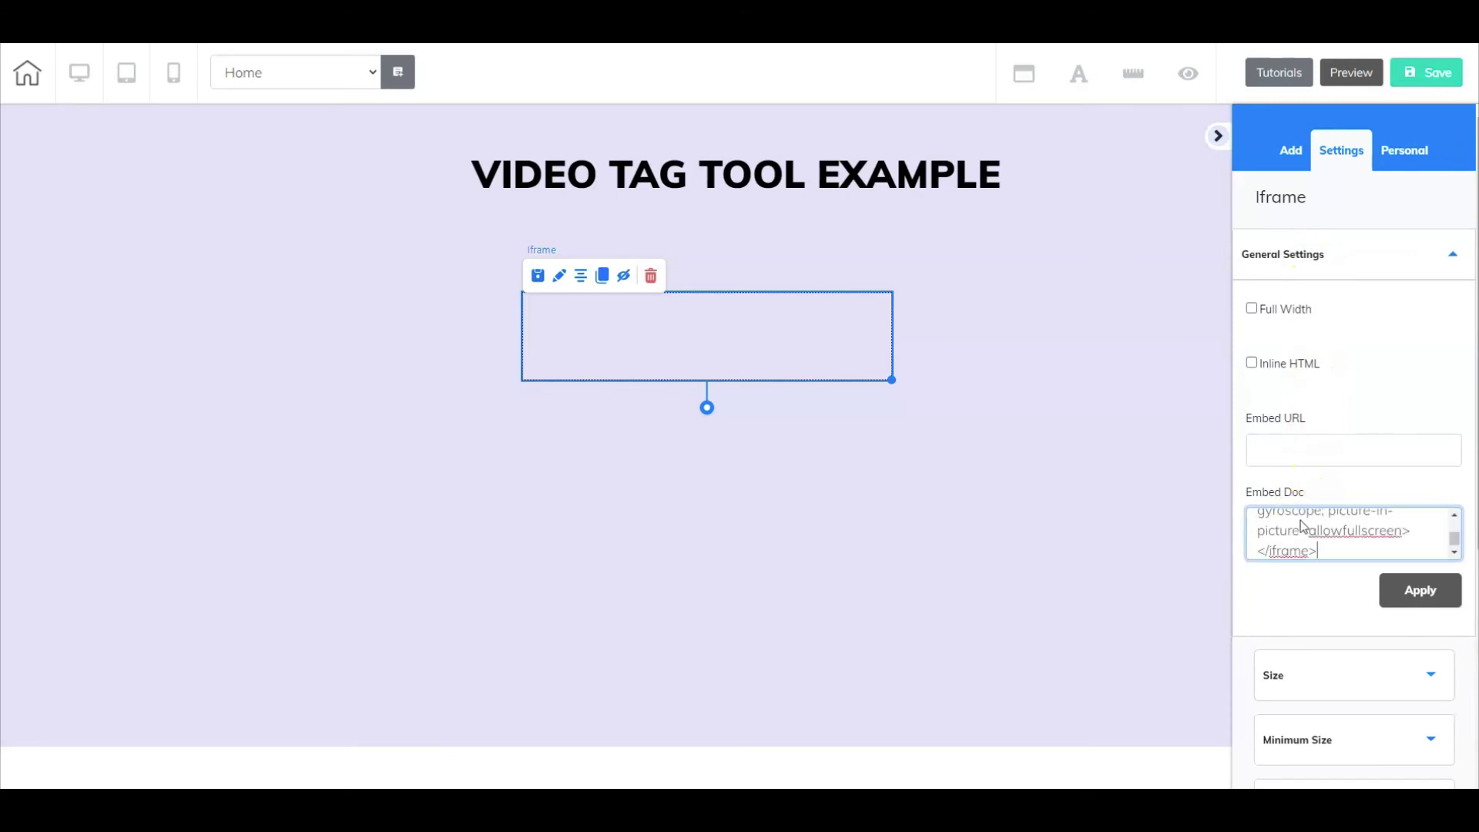
left_click(1420, 591)
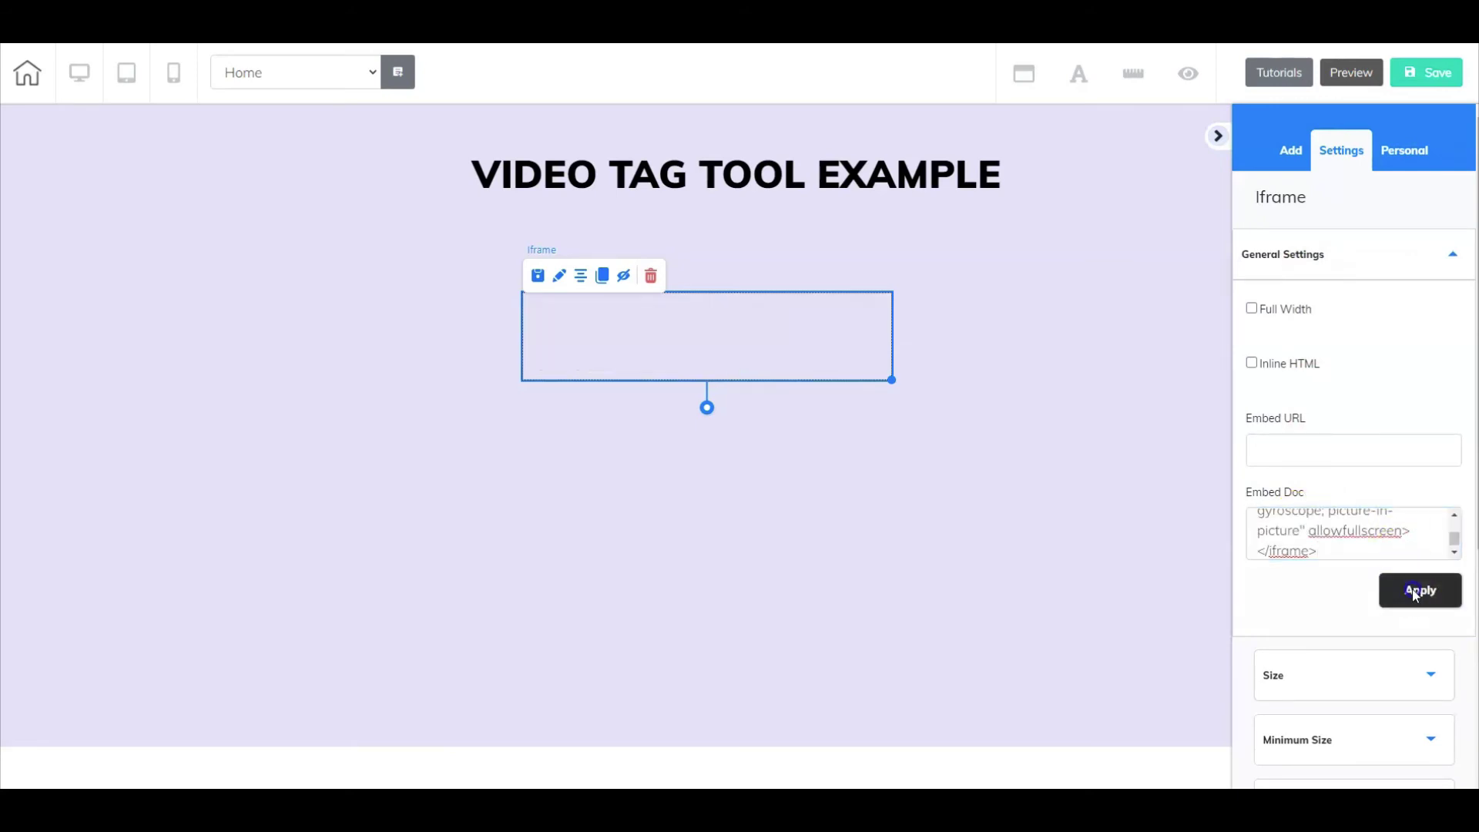
Enlarge the embedded video and center it below the heading, and save the page.
left_click_drag(891, 377, 1100, 684)
left_click_drag(1028, 555, 839, 464)
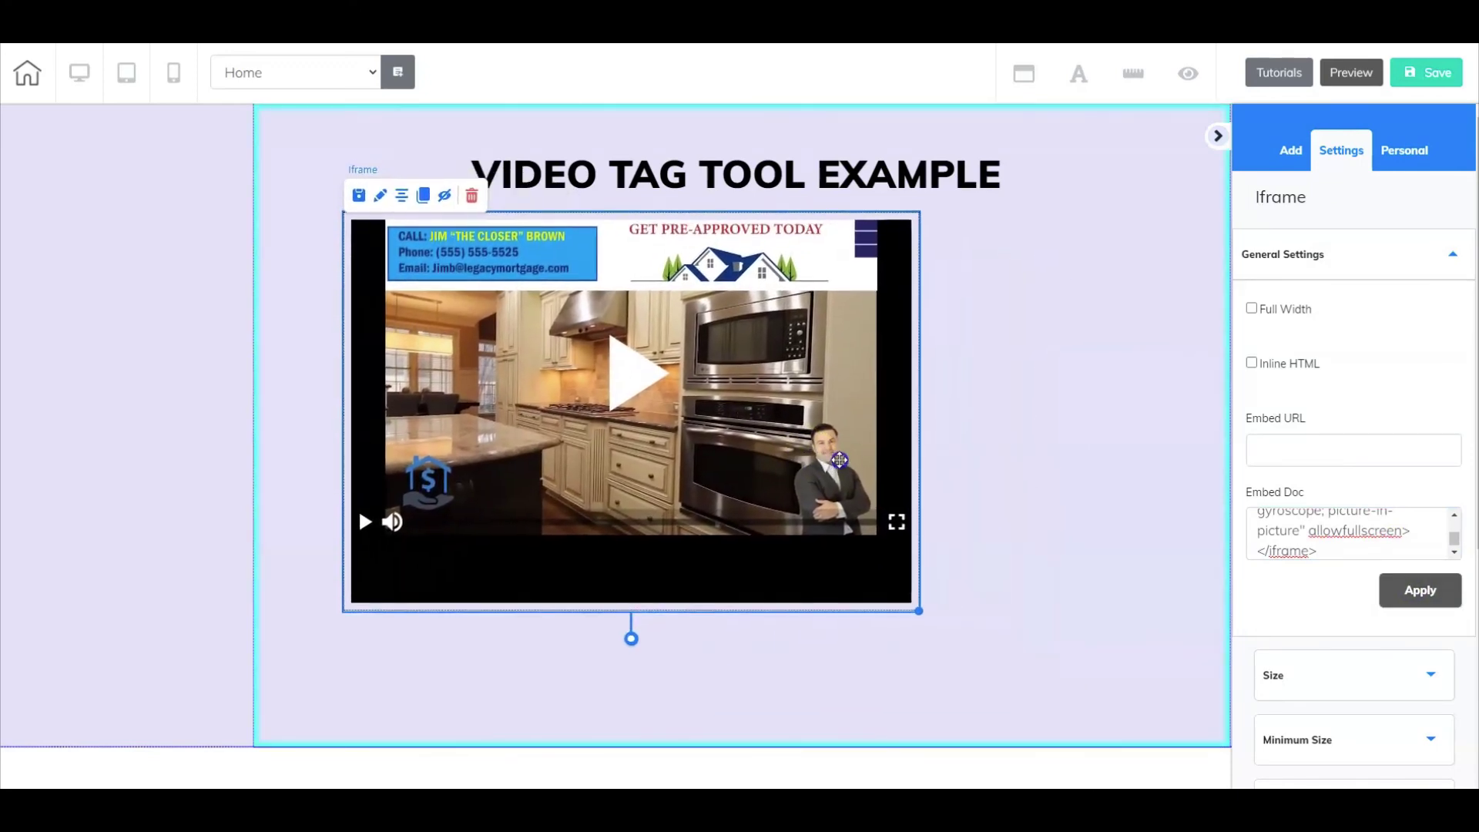
left_click_drag(917, 608, 1007, 687)
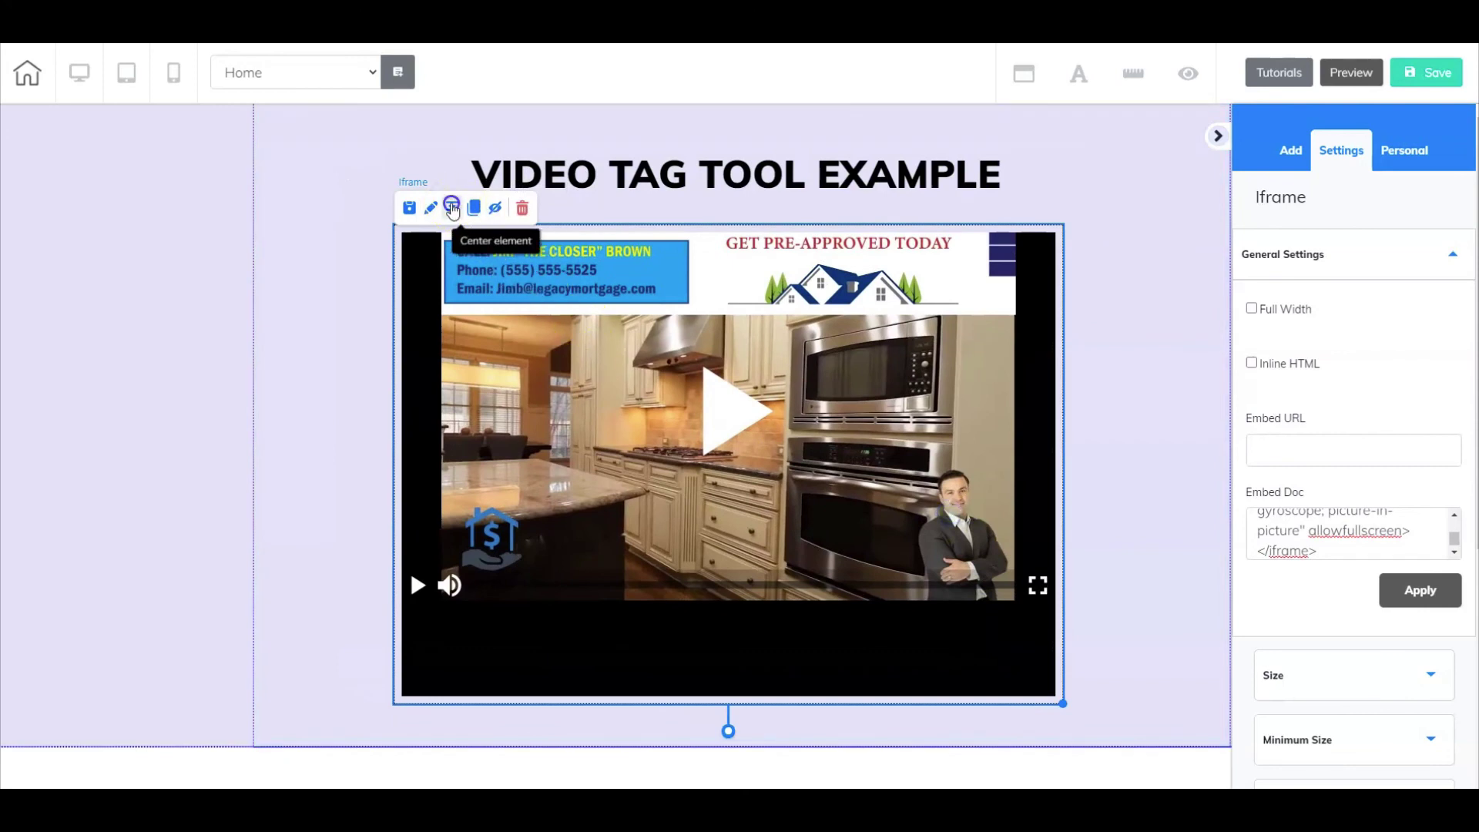
left_click(453, 208)
left_click(1422, 75)
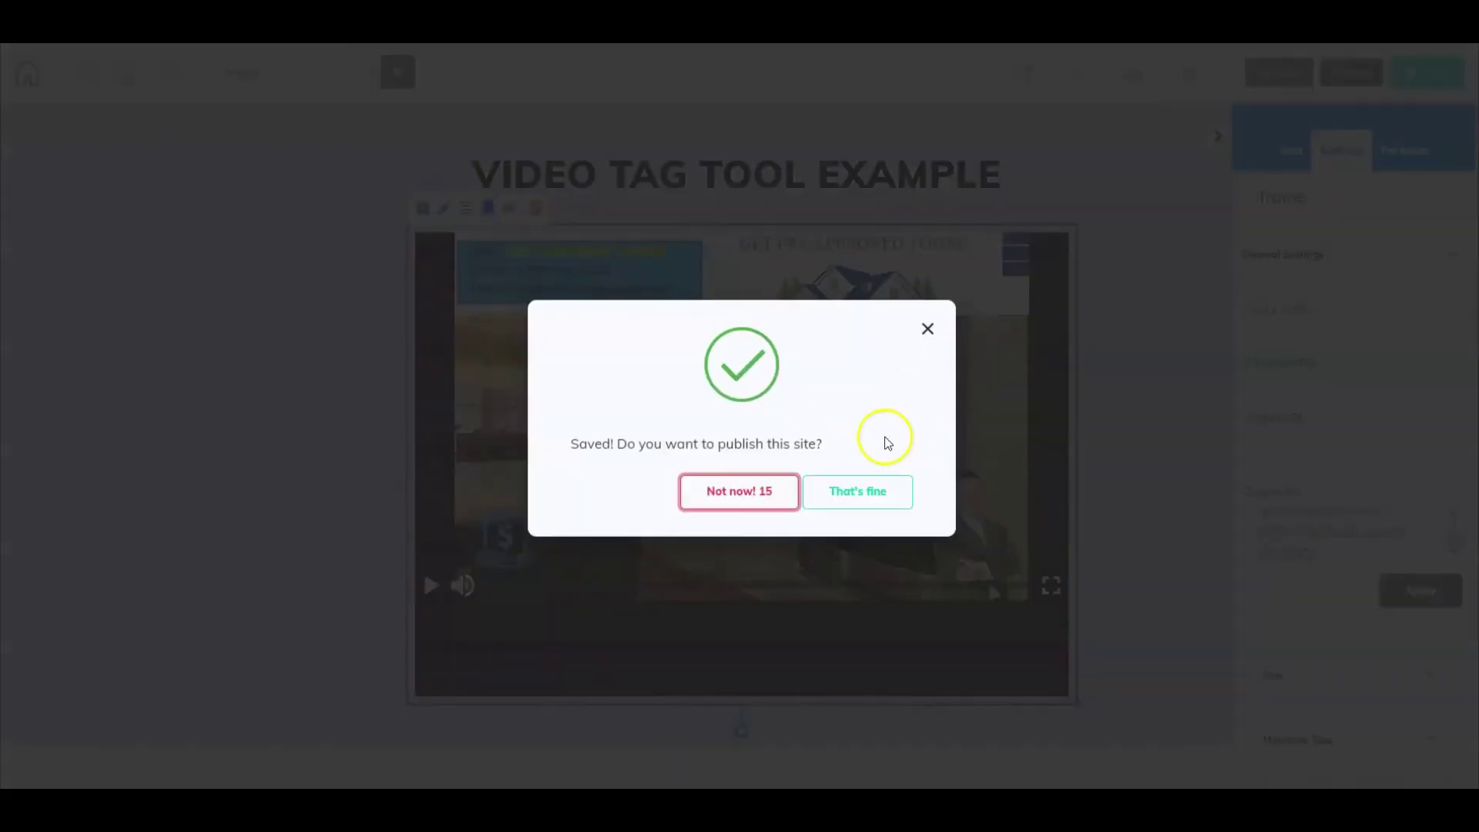
Publish the saved Builderall site and open the published website.
left_click(868, 481)
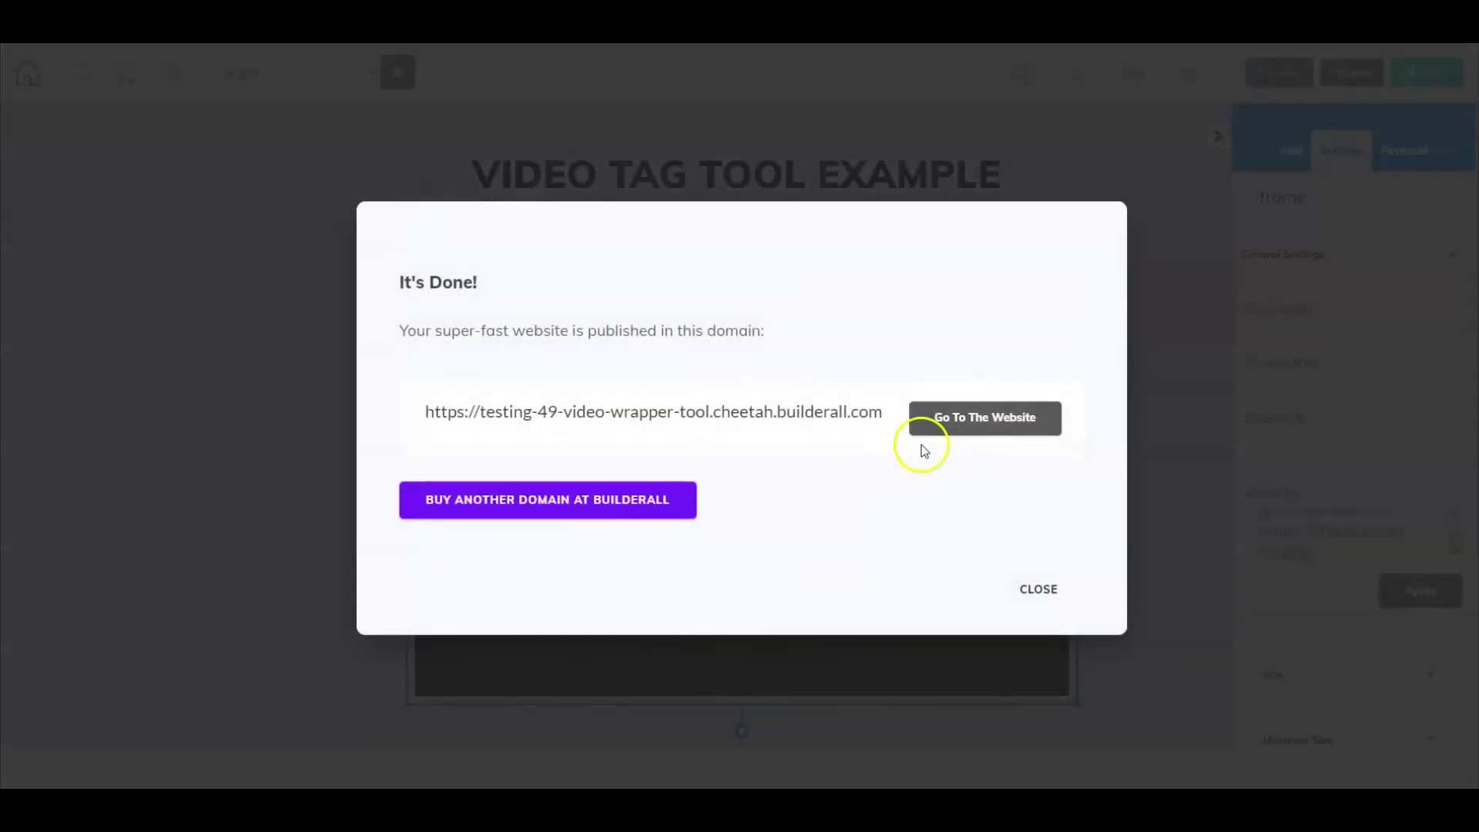
left_click(975, 417)
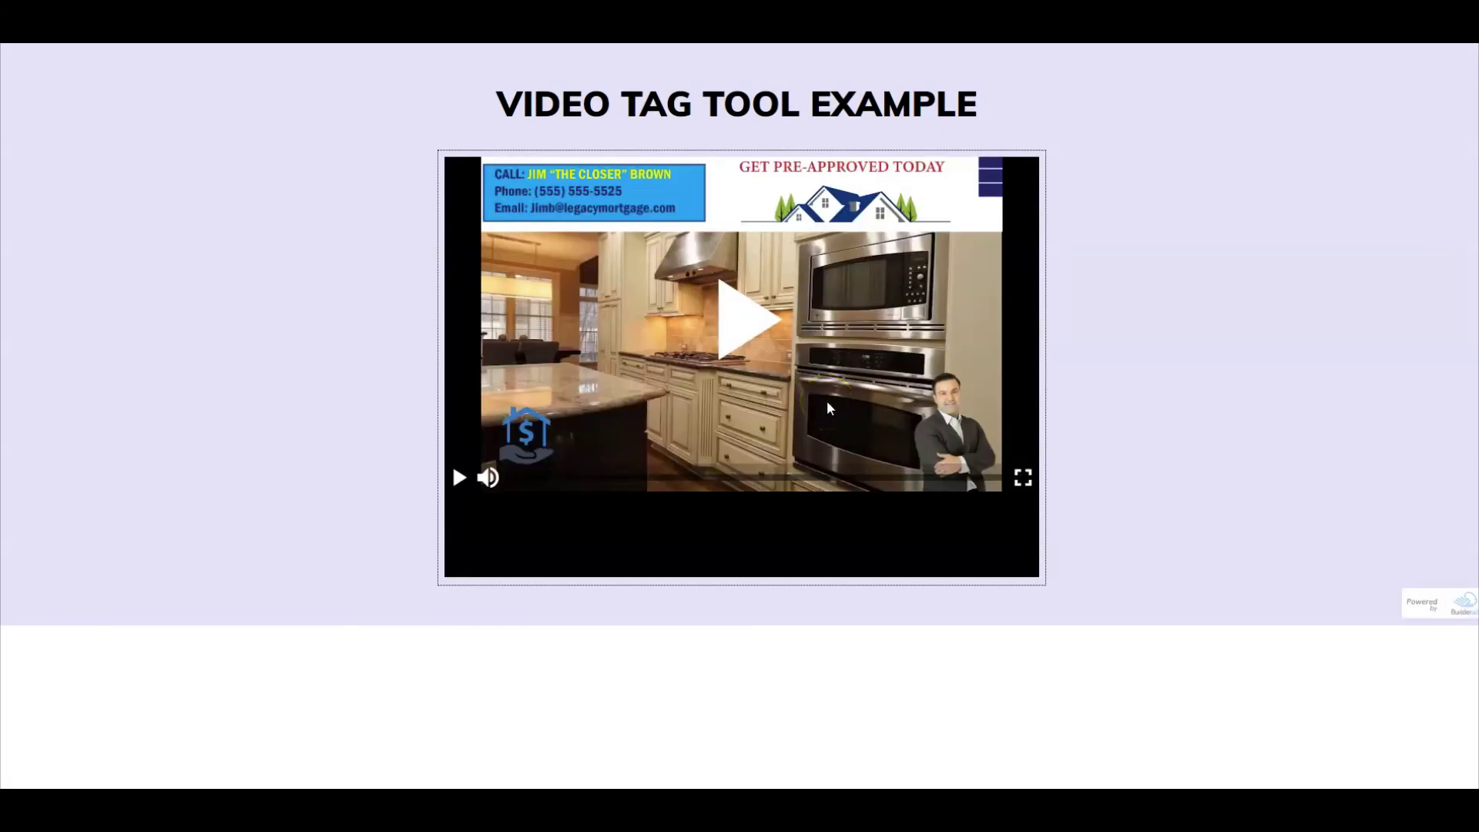
Play the embedded video on the live page, replay the tagged section, test the Call Me tag, and dismiss the call prompt.
left_click(805, 376)
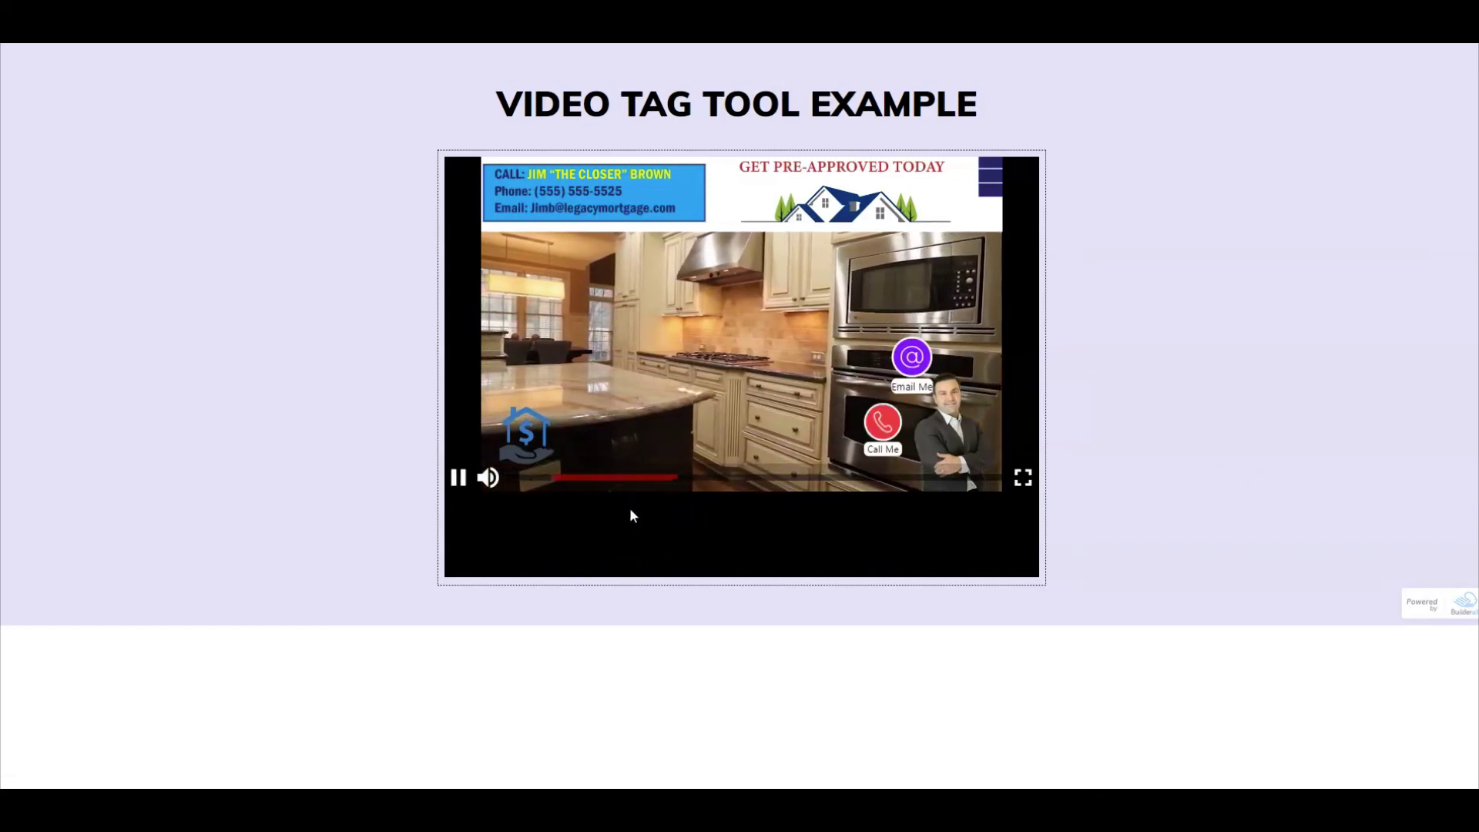
left_click(886, 425)
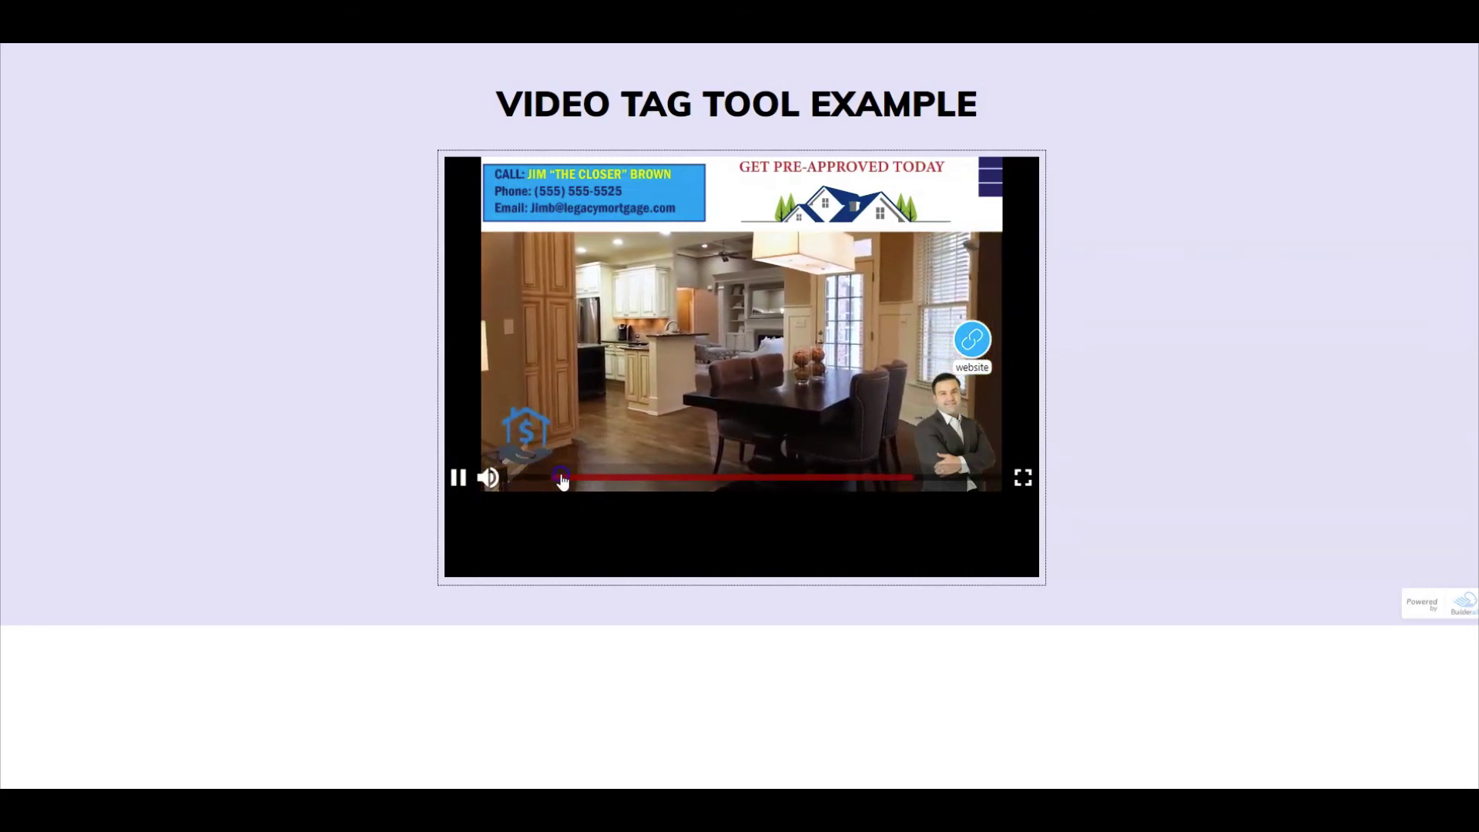
left_click(570, 479)
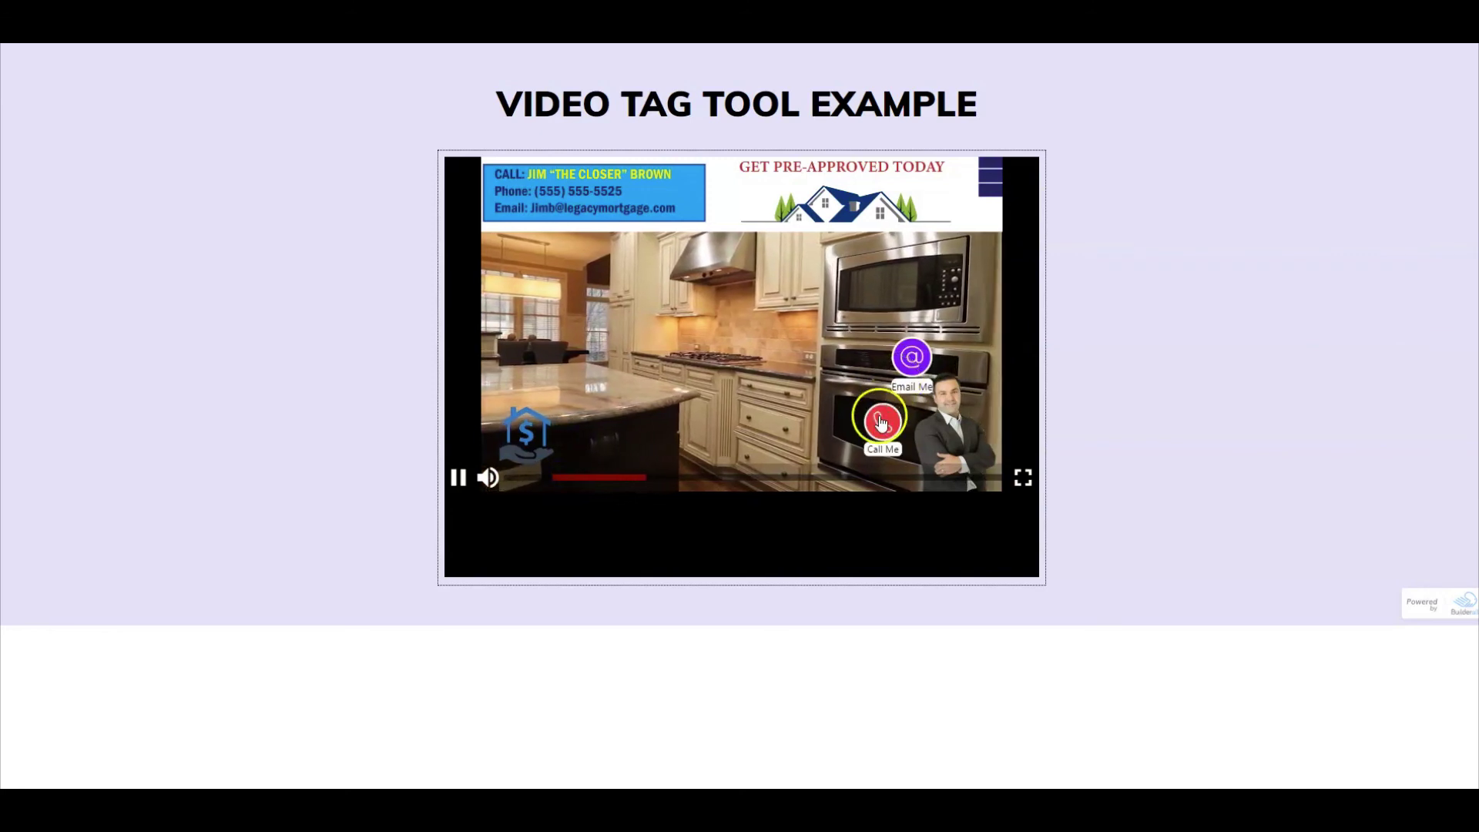
left_click(882, 423)
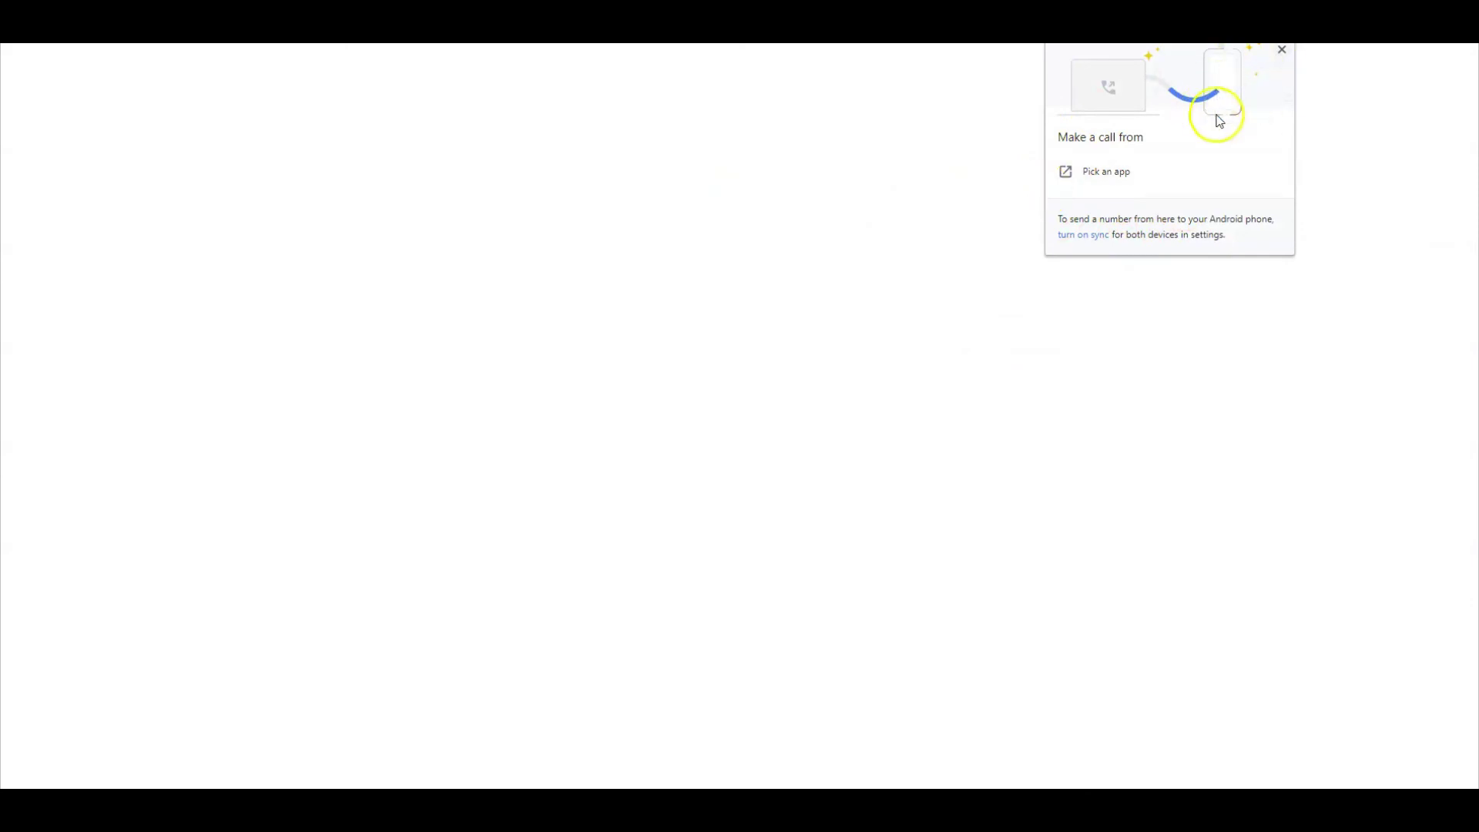
left_click(1282, 51)
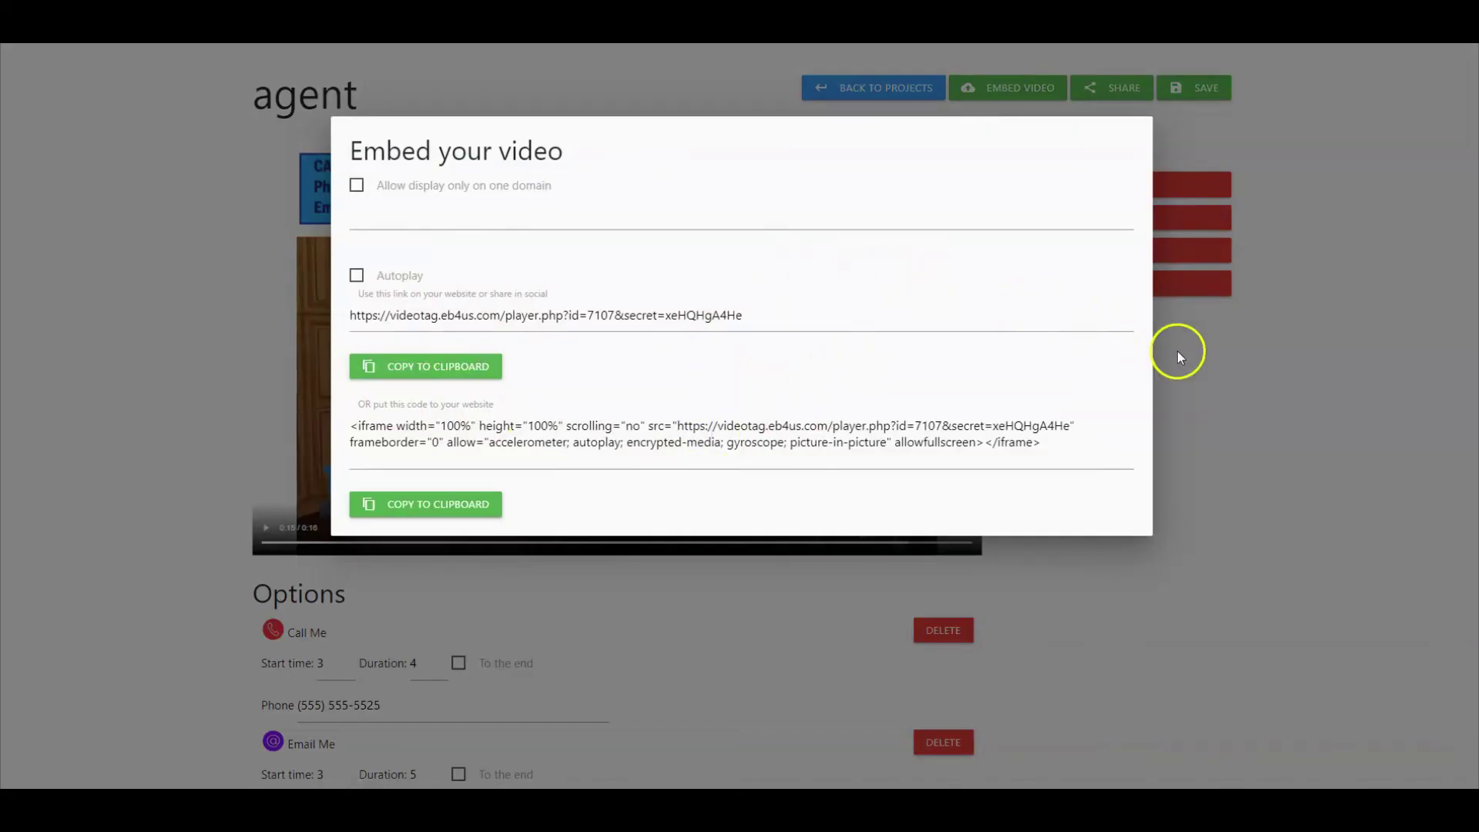
Back in the video tag tool, close the embed dialog and review the agent video's Facebook and Twitter sharing options.
left_click(1255, 419)
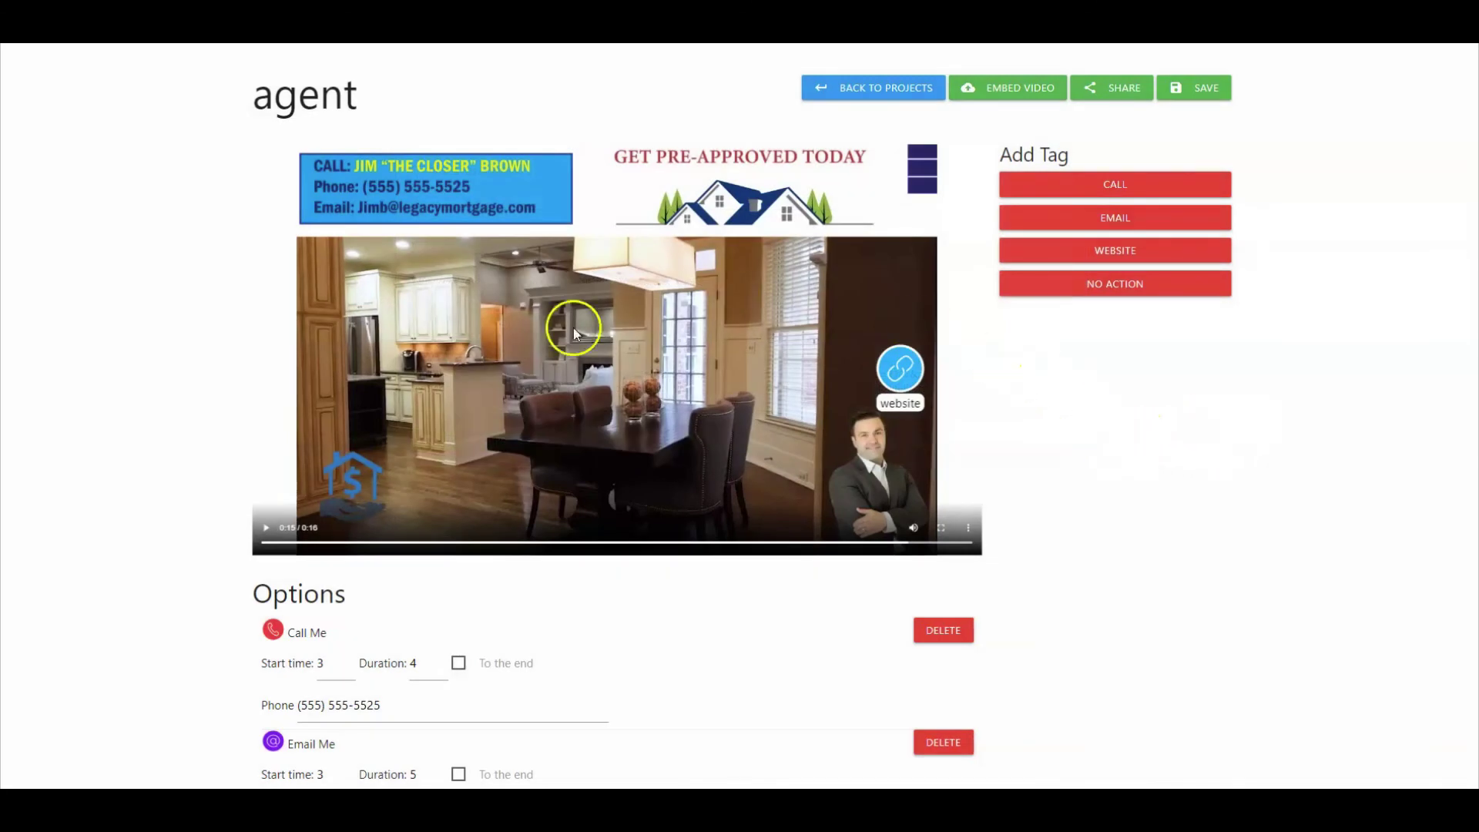
left_click(1106, 89)
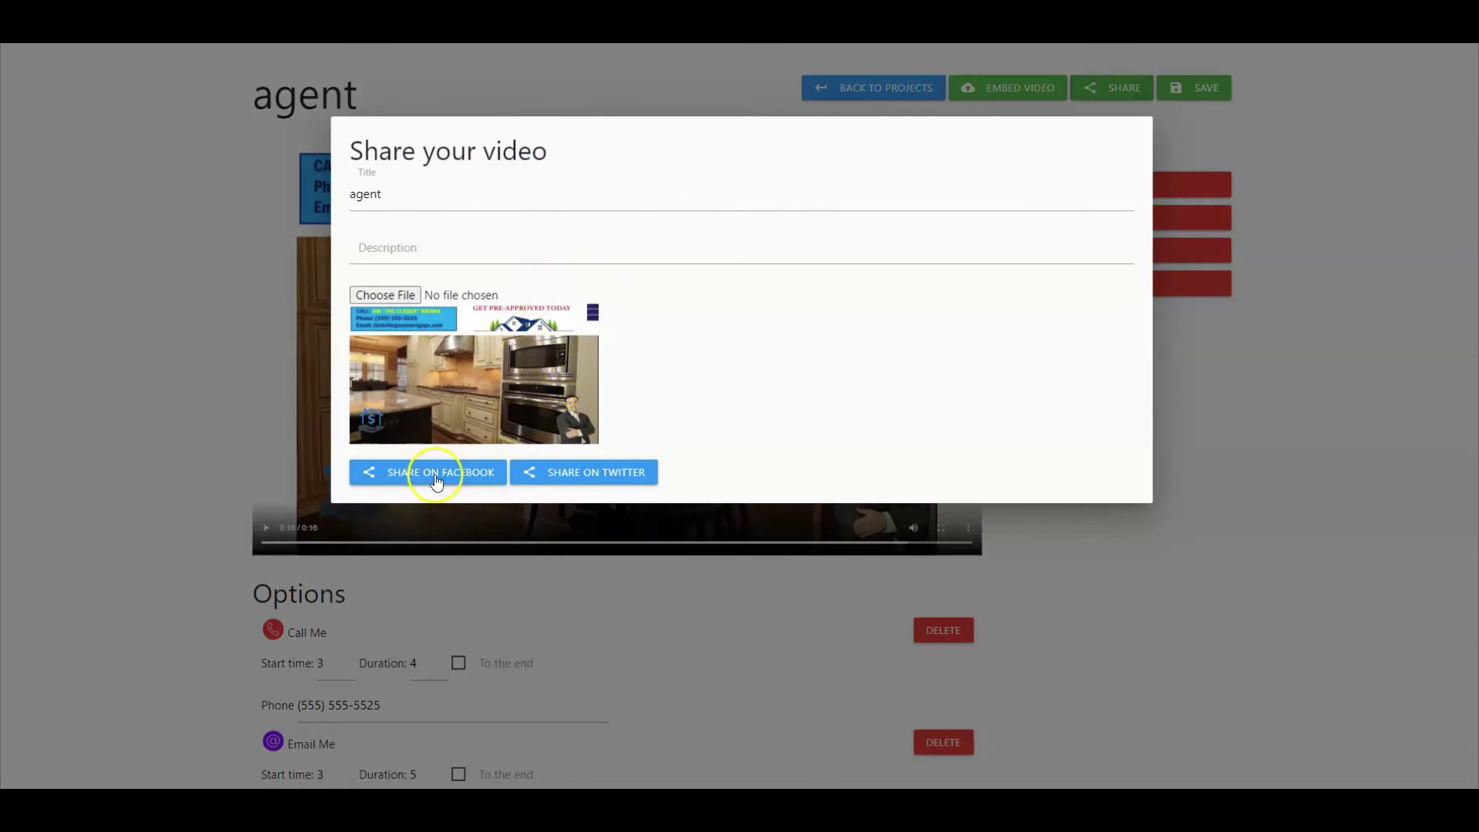
left_click(619, 479)
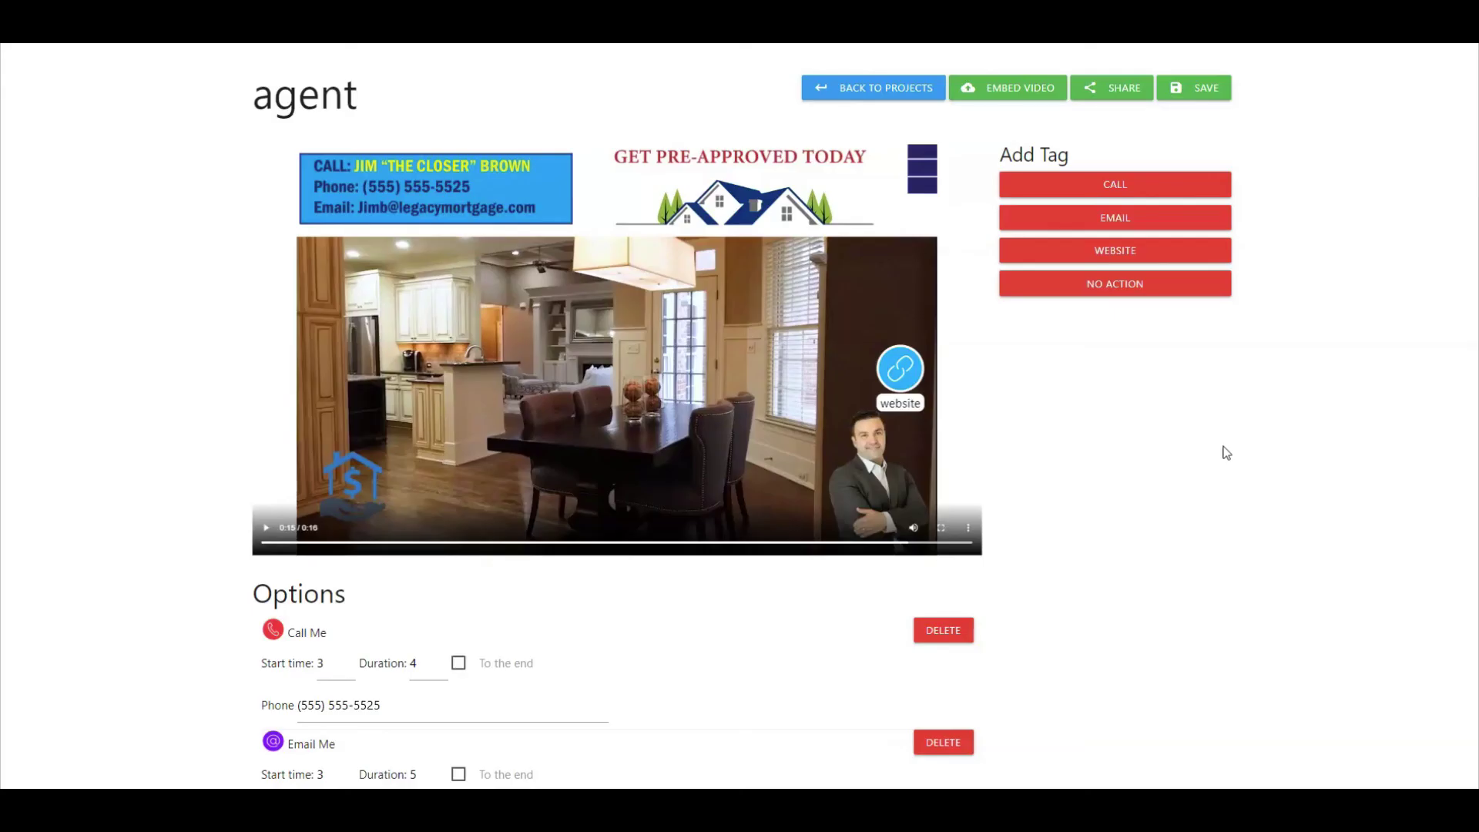